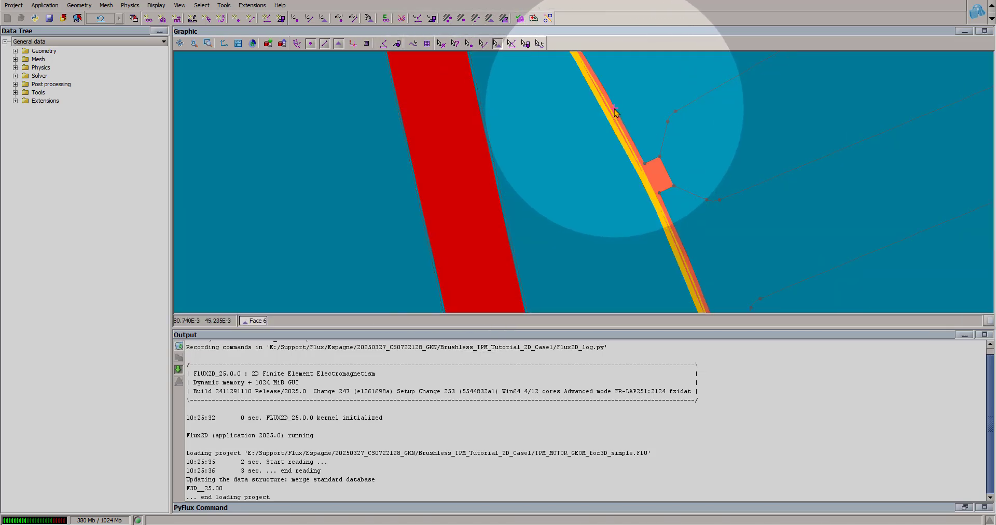
scroll(615, 111, "down", 10)
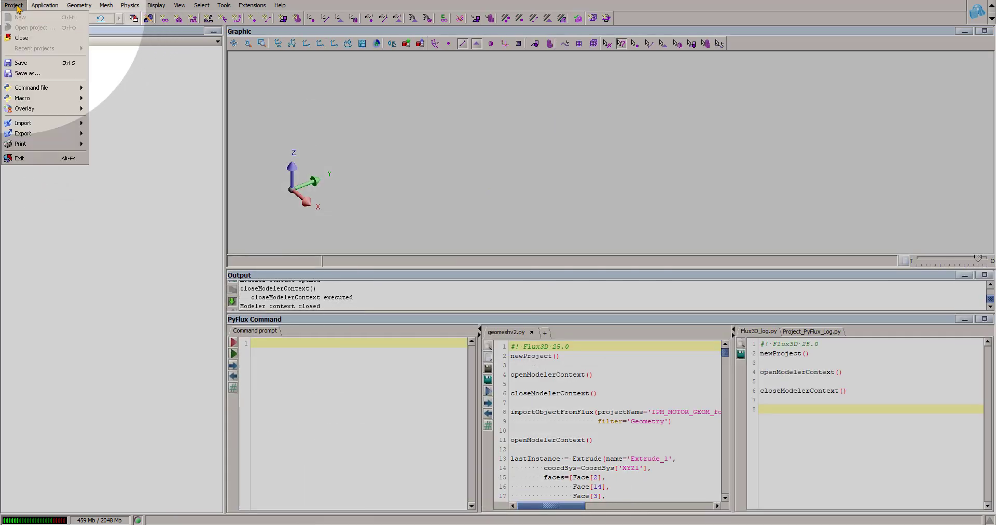
Step: Import the Flux 2D project IPM_MOTOR_GEOM_for3D_simple.FLU with the Geometry filter
mouse_move(42, 123)
left_click(149, 127)
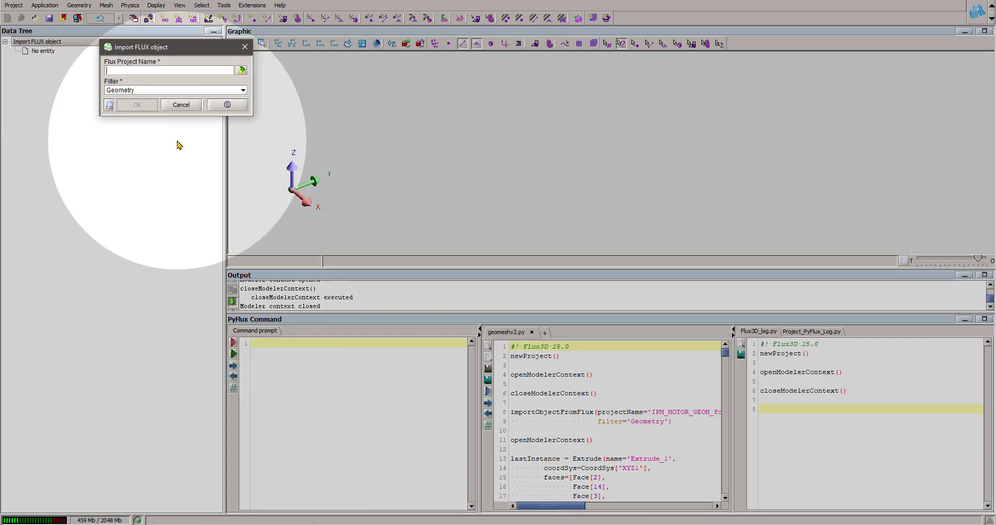
left_click(241, 70)
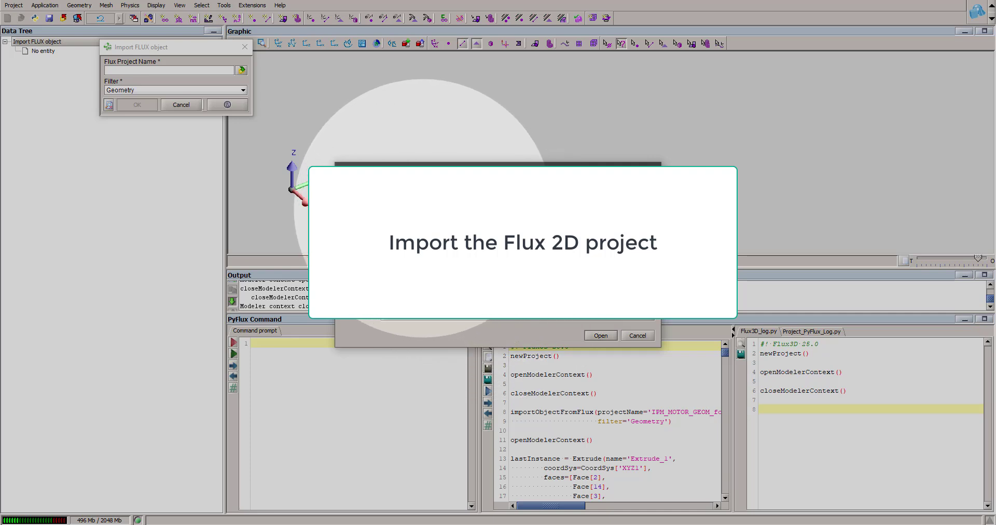
left_click(600, 336)
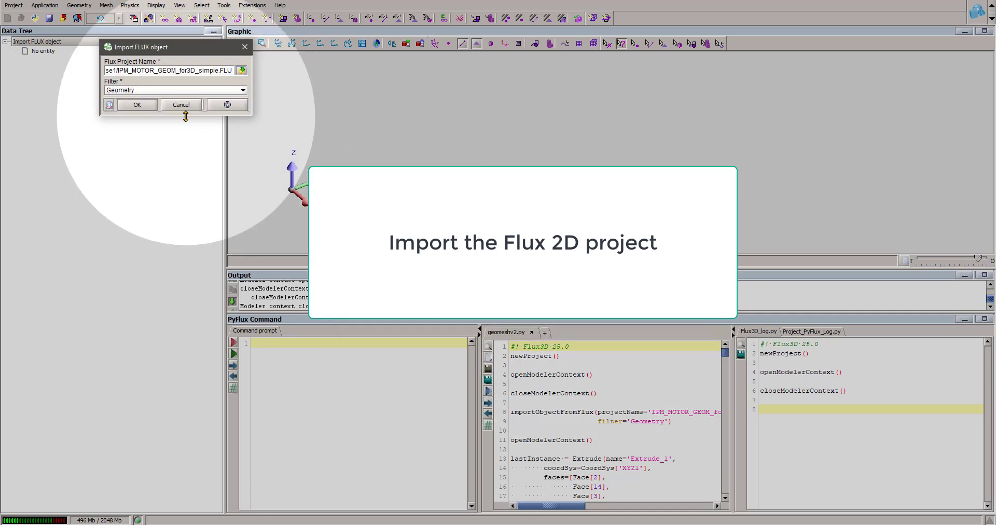
left_click(137, 104)
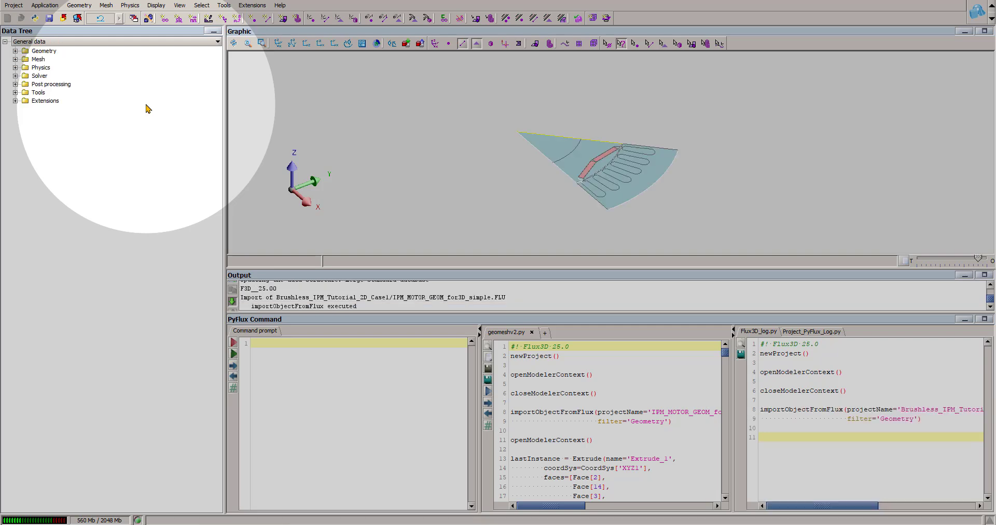
Step: Switch to the modeler context and start a new extrusion based on SKETCH_1
left_click(80, 6)
left_click(102, 18)
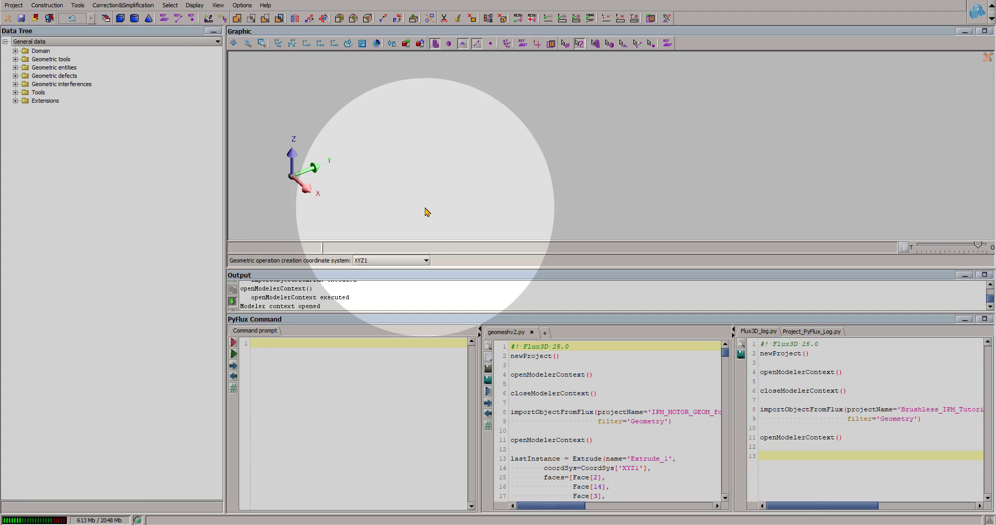
left_click(414, 19)
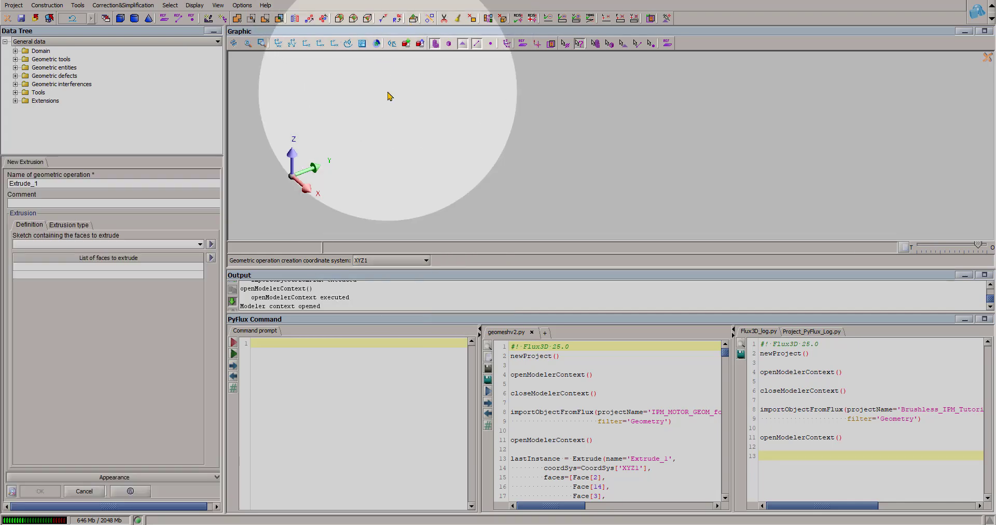
left_click(200, 244)
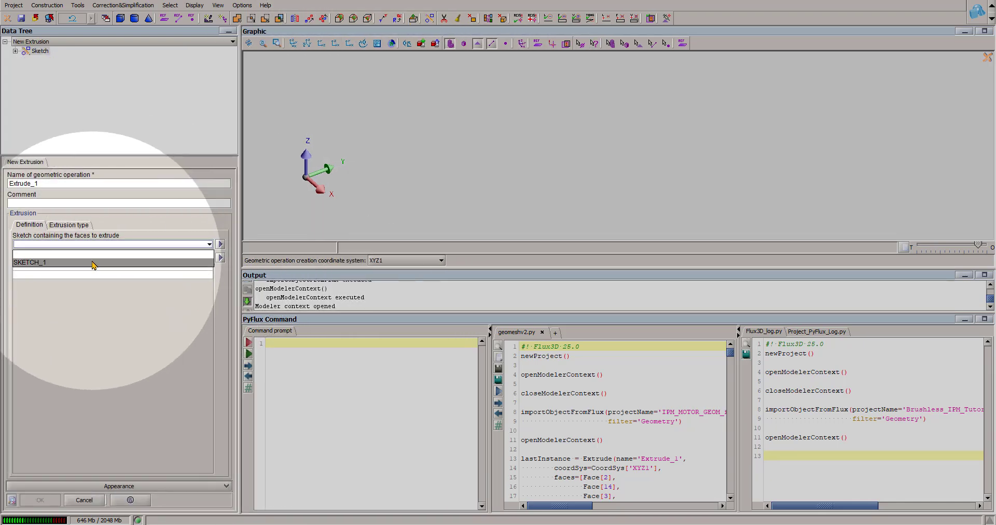
left_click(92, 270)
Step: Choose the stator body and its slot regions, faces 1, 7, 9, 10, 11, 12, 13 and 6, as the faces to extrude
scroll(519, 179, "up", 6)
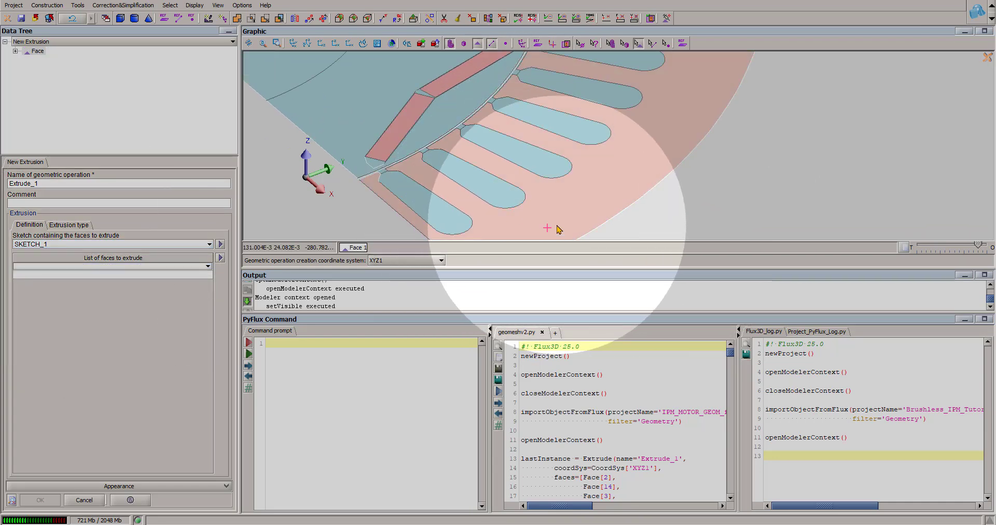
left_click(438, 216)
left_click(480, 187)
left_click(526, 149)
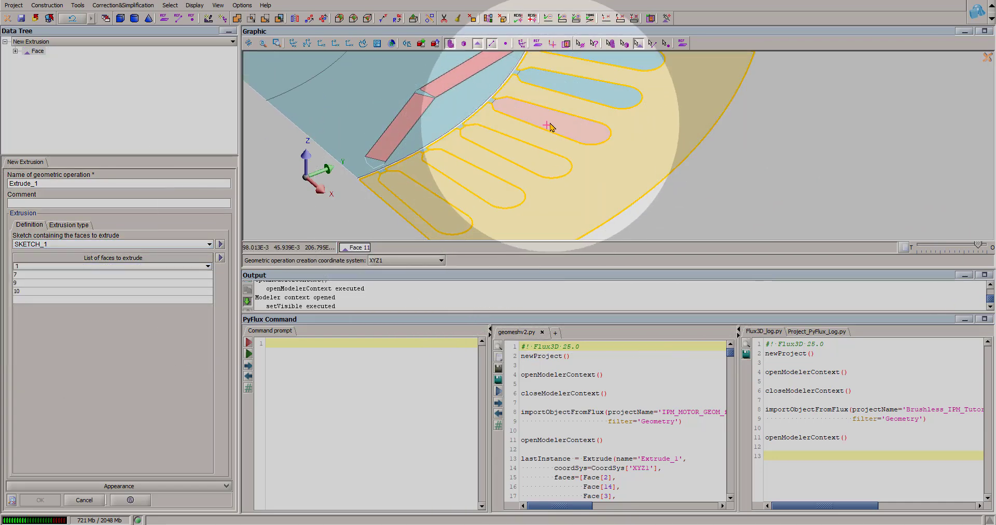
left_click(550, 127)
right_click_drag(644, 104, 596, 179)
left_click(591, 173)
left_click(545, 134)
scroll(519, 156, "up", 6)
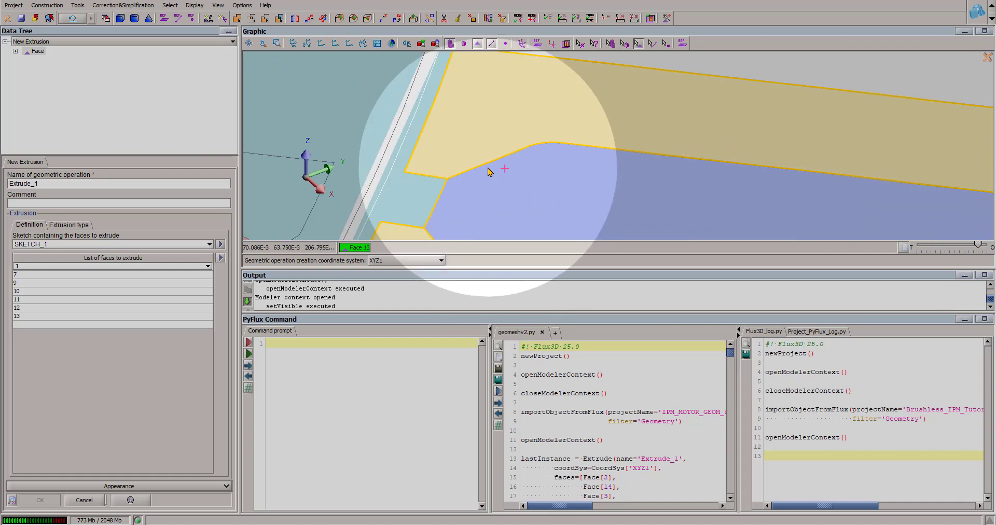
left_click(481, 219)
scroll(481, 218, "down", 5)
Step: Extrude the stator faces along the vector with a length of 20 and an origin plane offset of 0
left_click(69, 225)
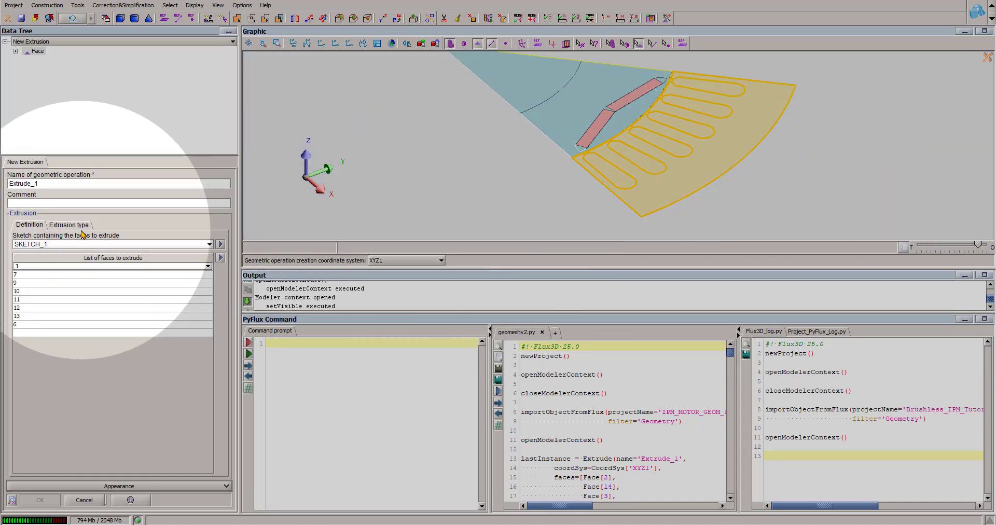
left_click(51, 338)
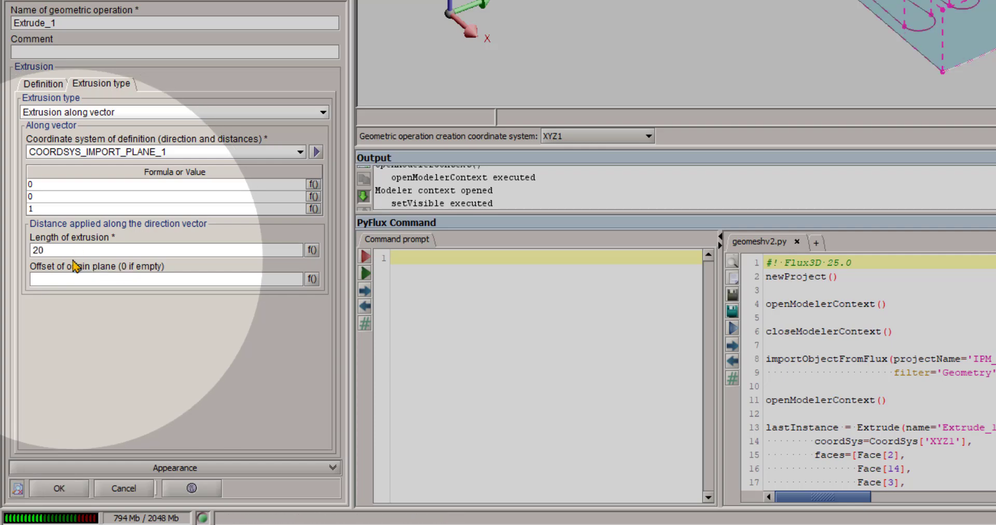
left_click(70, 279)
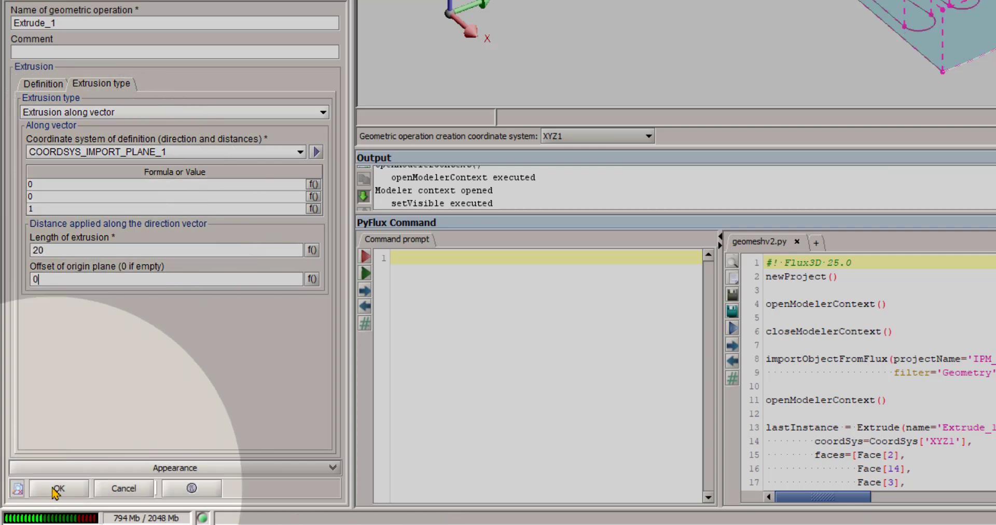
left_click(58, 488)
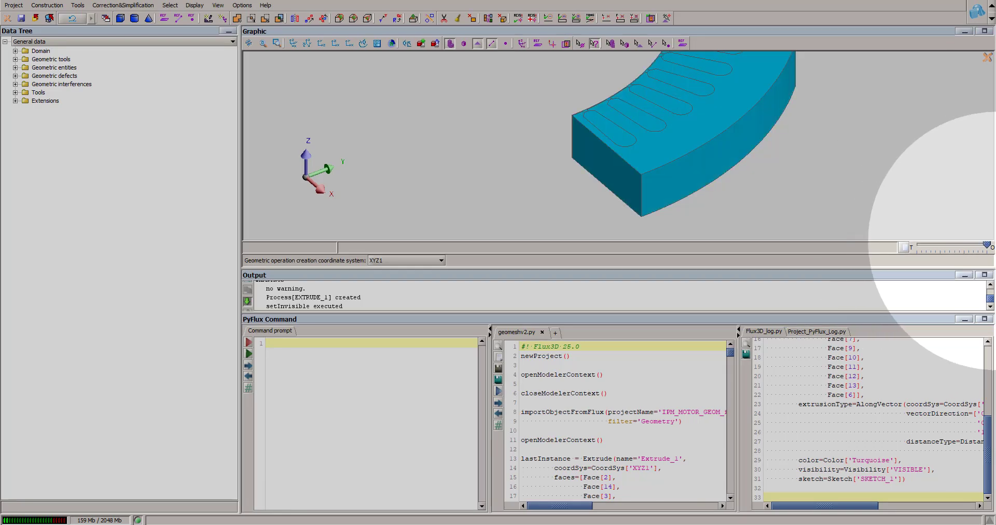
Step: Start a second extrusion based on SKETCH_1 and add rotor-side faces 5, 2 and 3 to its face list
left_click(414, 20)
left_click(58, 262)
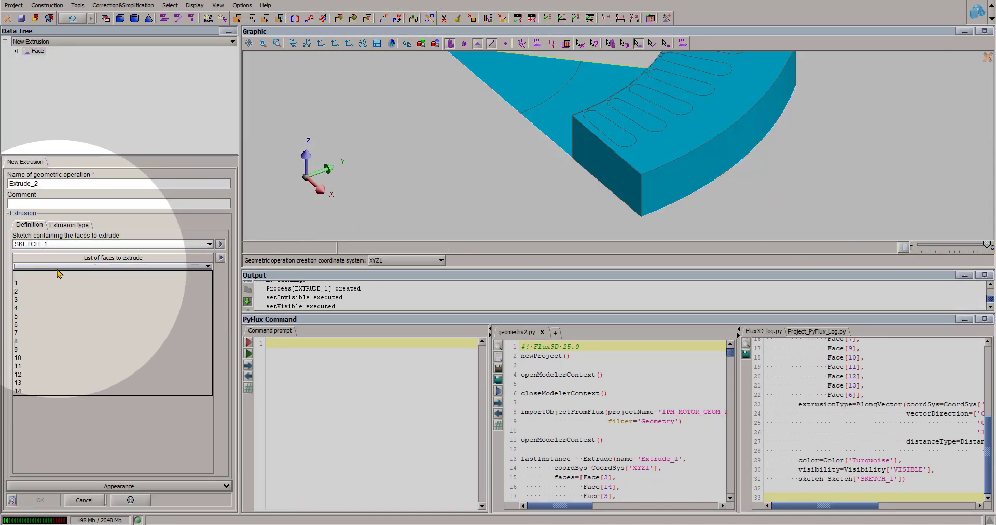
left_click(496, 139)
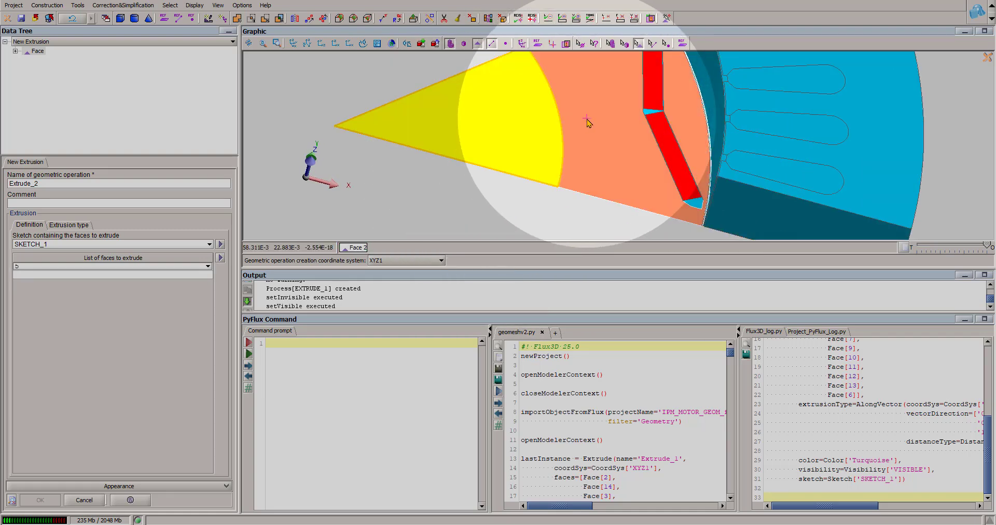
left_click(589, 123)
scroll(628, 189, "up", 4)
right_click_drag(628, 189, 597, 155)
scroll(726, 156, "up", 4)
left_click(769, 152)
right_click_drag(714, 155, 673, 110)
scroll(663, 165, "up", 3)
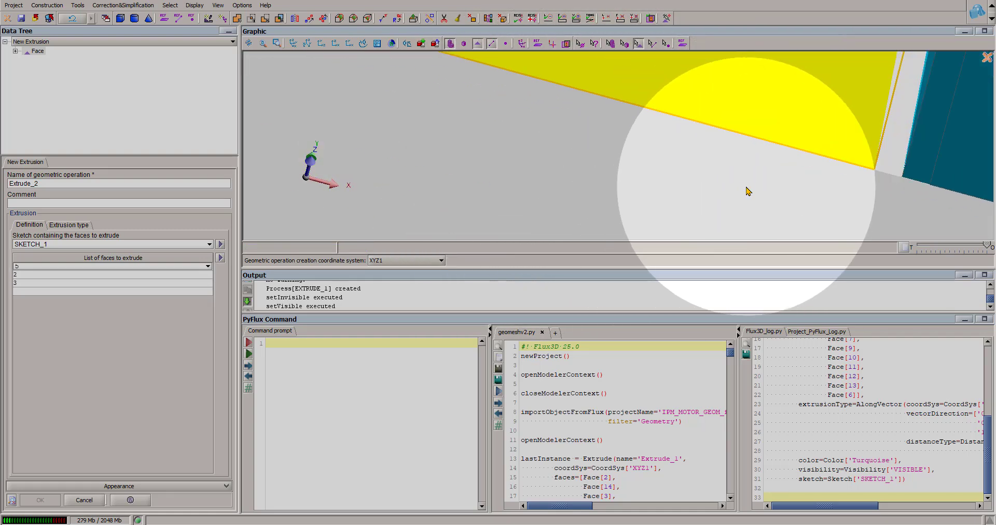
Step: Add the remaining rotor-side faces 14, 8 and 4 to the second extrusion's face list
right_click_drag(750, 191, 625, 188)
left_click(527, 173)
scroll(487, 195, "down", 4)
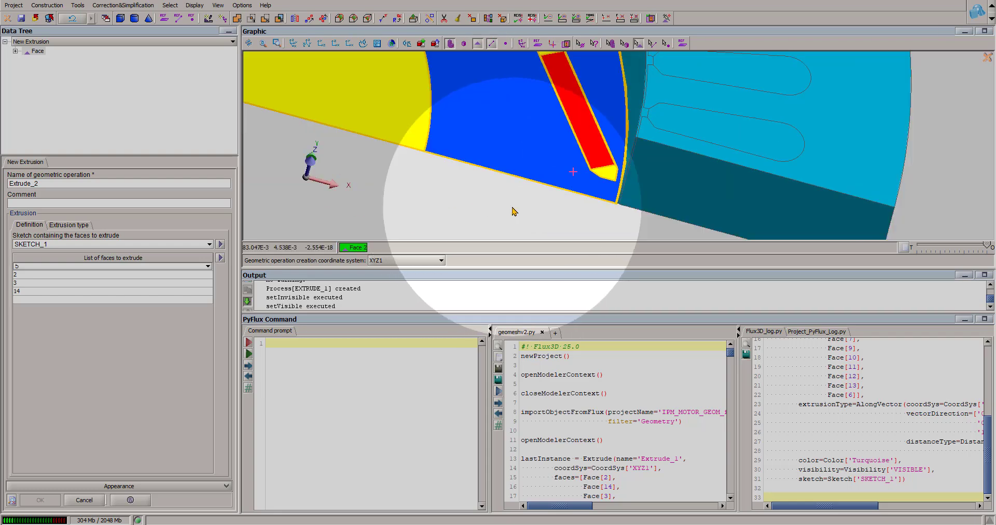
scroll(513, 207, "up", 2)
left_click(540, 151)
scroll(550, 182, "down", 2)
left_click(562, 211)
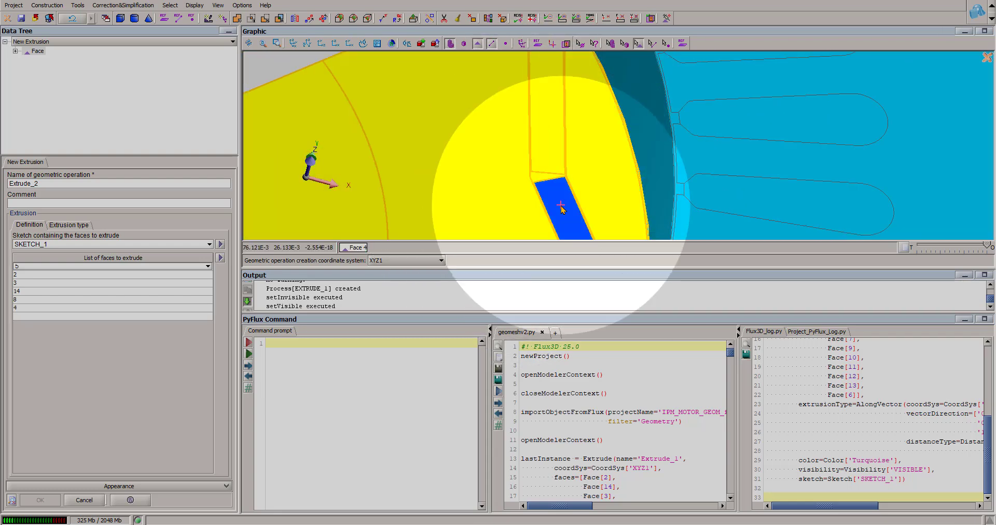
Step: Examine the rotor-side region and the gap next to the stator for faces missing from the extrusion selection
scroll(456, 216, "down", 3)
scroll(574, 146, "up", 4)
right_click_drag(575, 146, 594, 202)
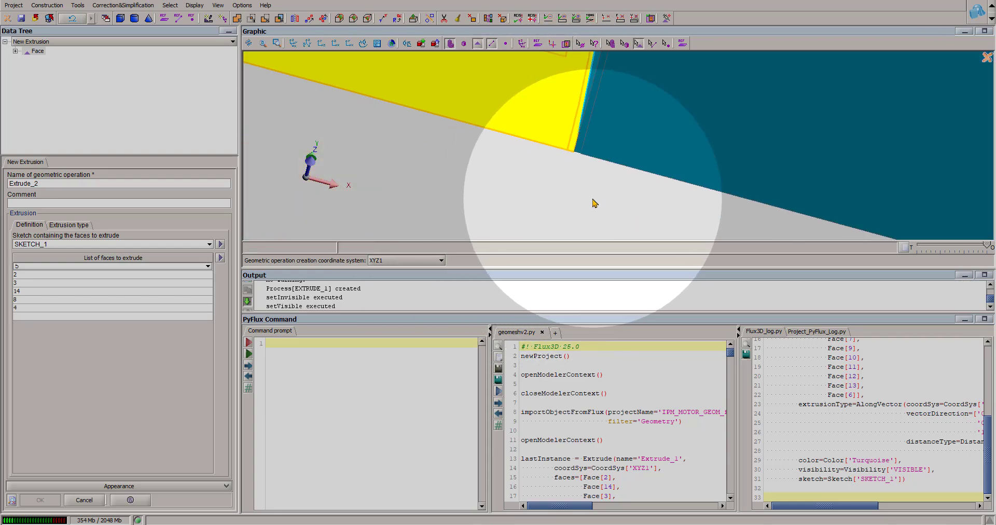
scroll(610, 202, "down", 2)
scroll(610, 196, "up", 5)
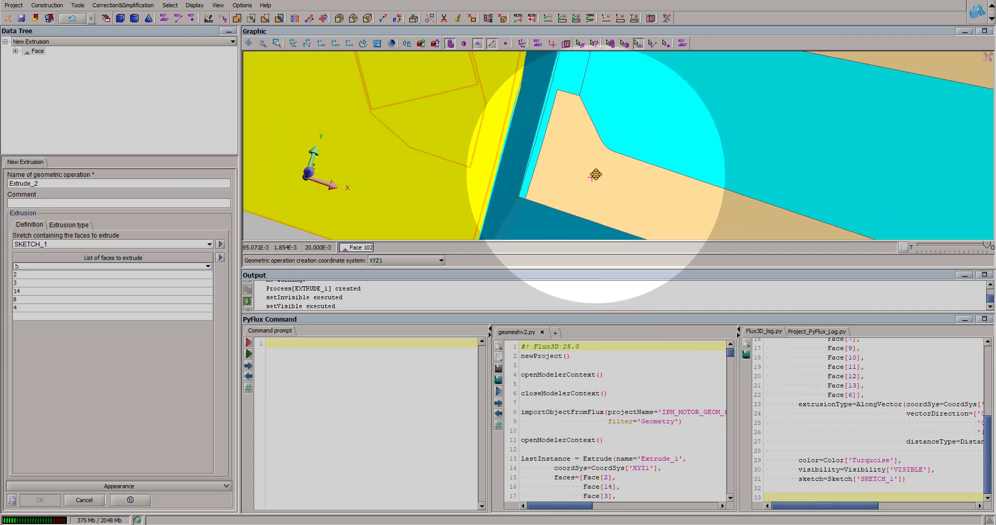
scroll(625, 208, "down", 3)
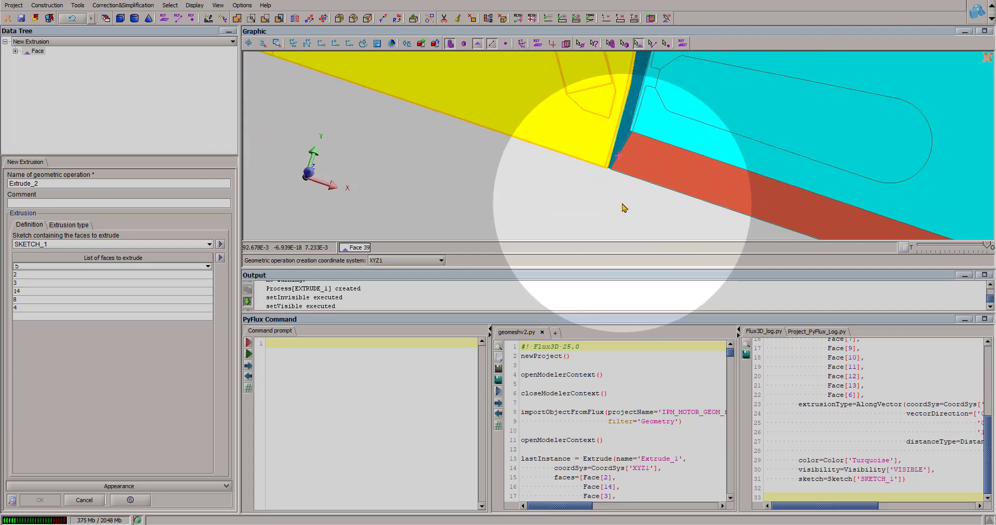
scroll(624, 206, "down", 8)
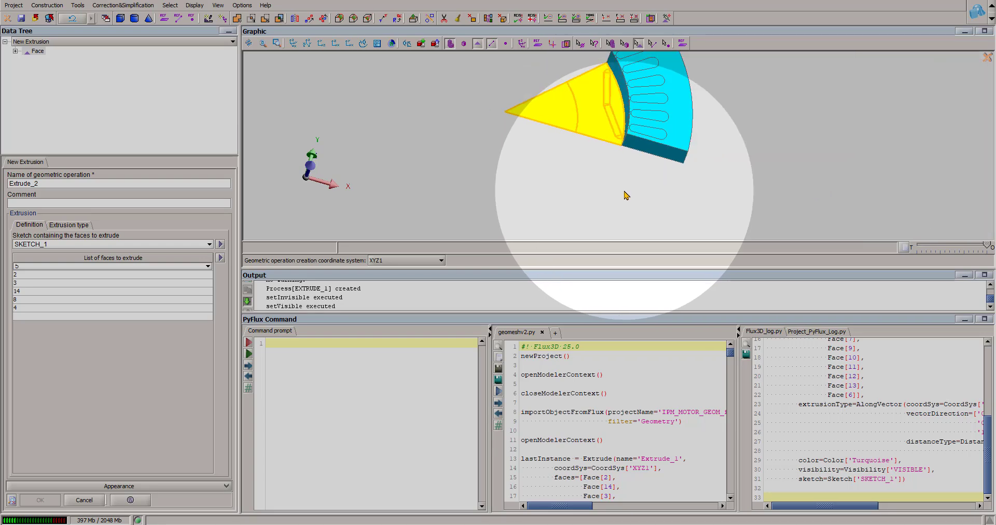
Step: Extrude the rotor-side faces along the vector with a length of 20 and an origin plane offset of 0
left_click(69, 225)
left_click(59, 338)
type("20")
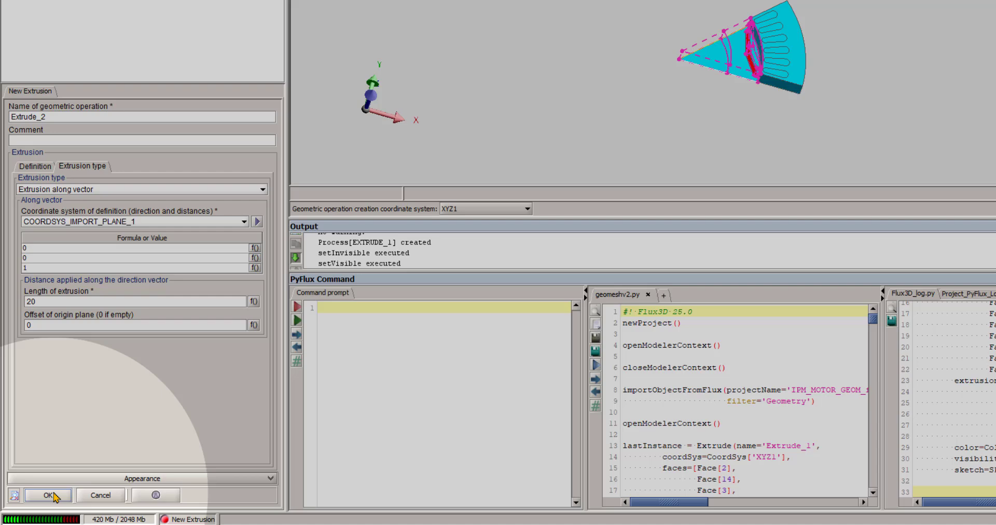
left_click(60, 487)
middle_click_drag(653, 166, 648, 214)
scroll(644, 193, "up", 1)
scroll(653, 217, "down", 1)
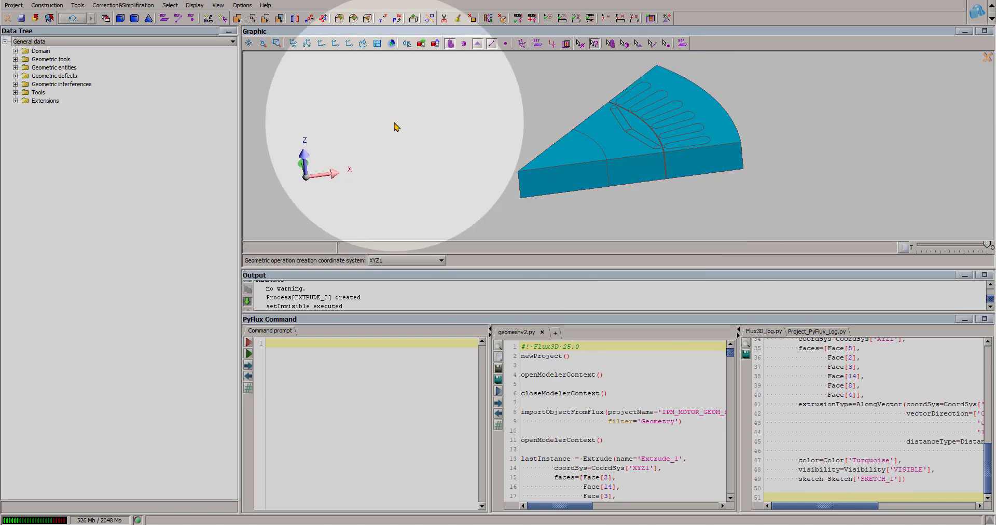
Step: Repeat OBJ_EXTRUDE_1 and OBJ_EXTRUDE_2 linearly with moves of 0 in X, 0 in Y and 20 in Z, using 3 repetitions
left_click(295, 19)
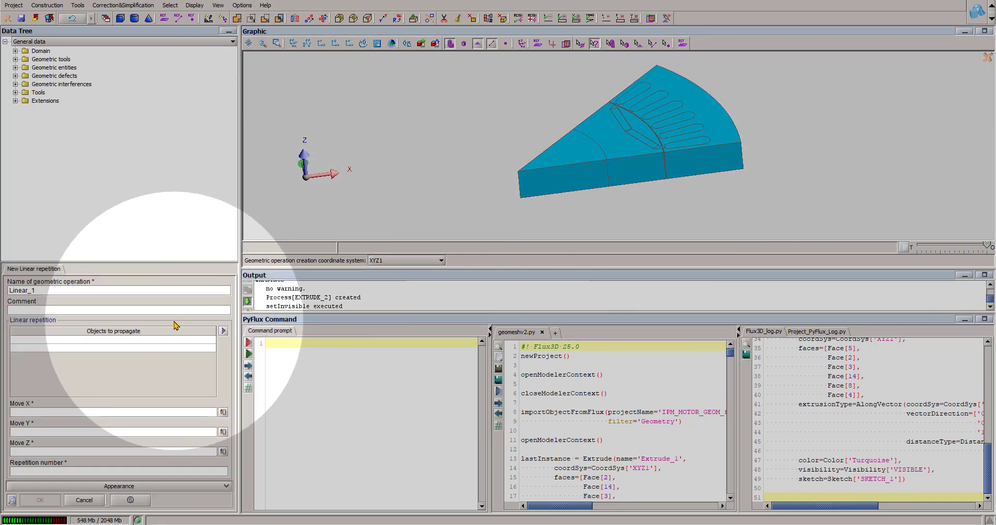
left_click(68, 339)
left_click(65, 367)
left_click(86, 348)
left_click(82, 381)
left_click(77, 413)
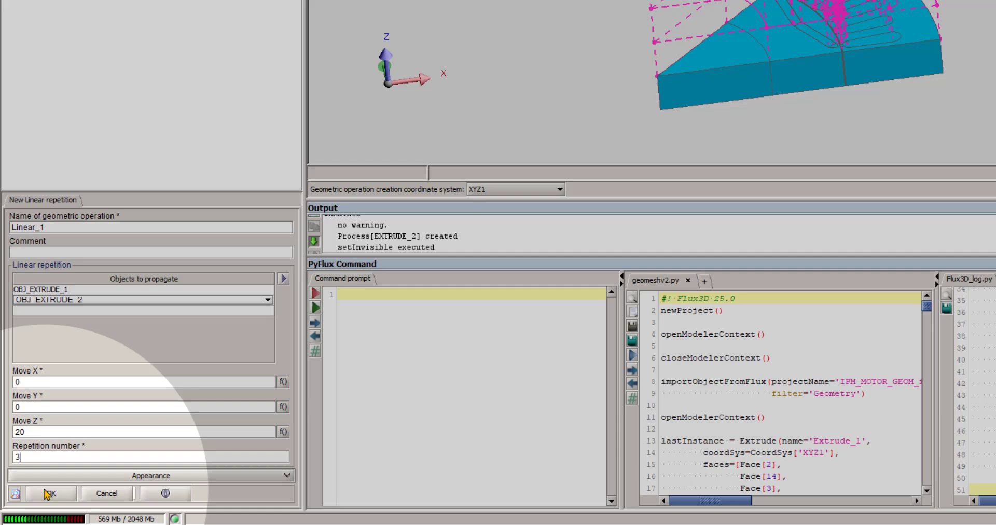
left_click(40, 500)
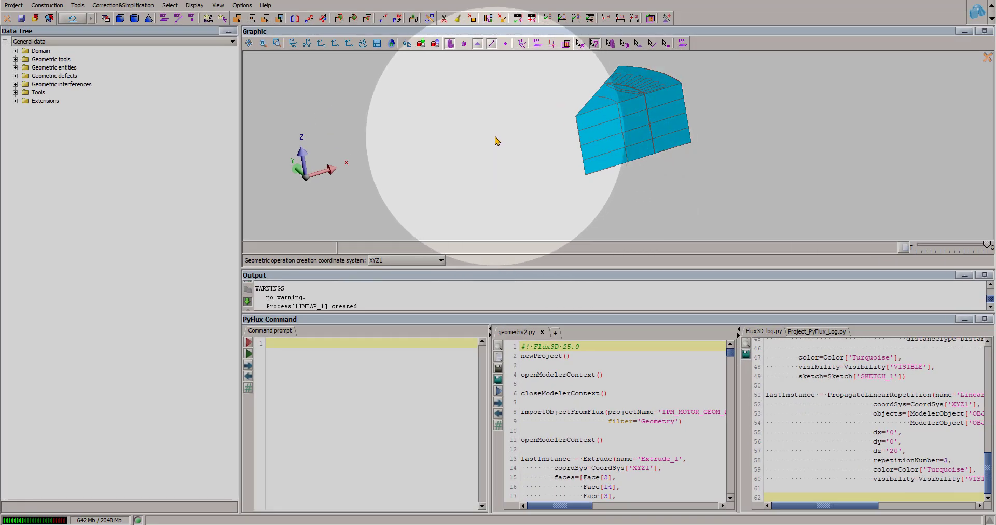
Step: Start a rotation of the second-layer rotor object OBJ_LINEAR_1_4 with line 1102 as the rotation axis
left_click(397, 19)
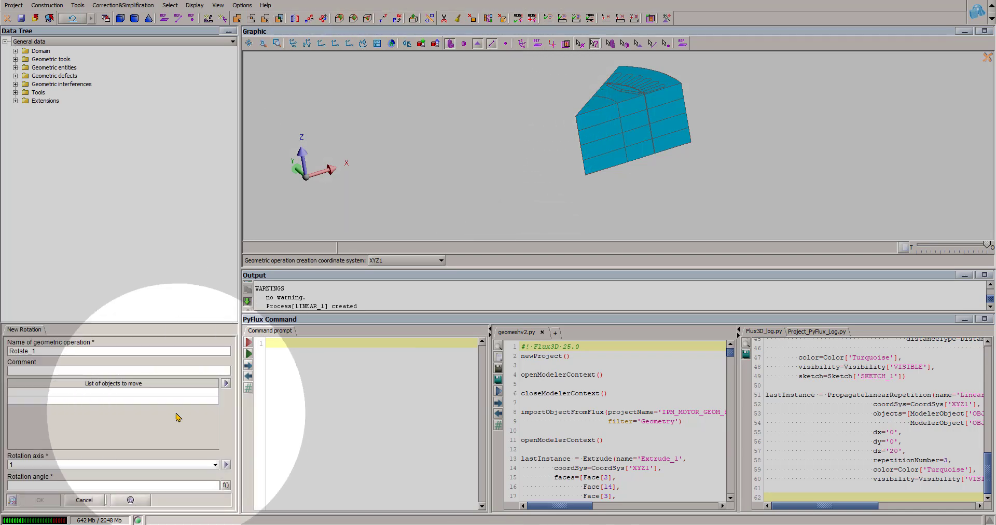
left_click(610, 152)
left_click(73, 465)
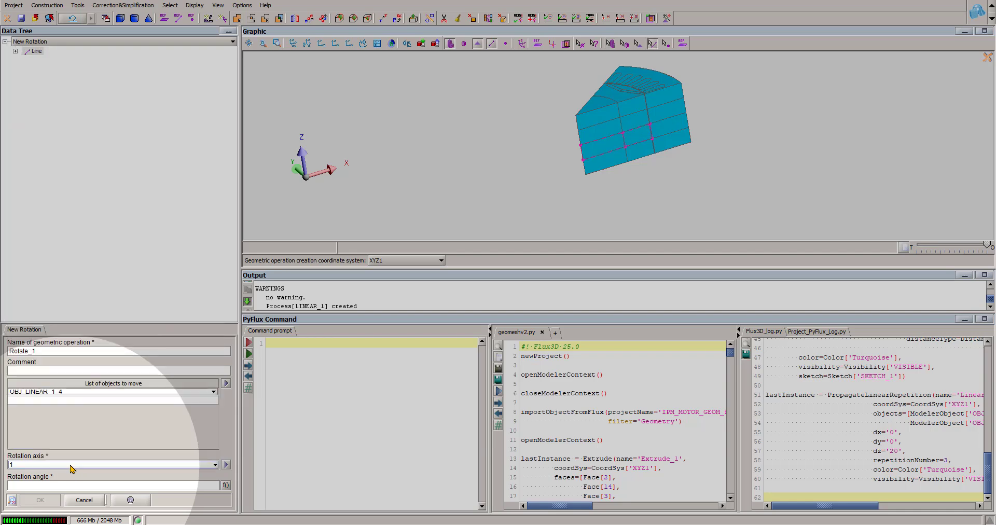
left_click(580, 155)
left_click(108, 486)
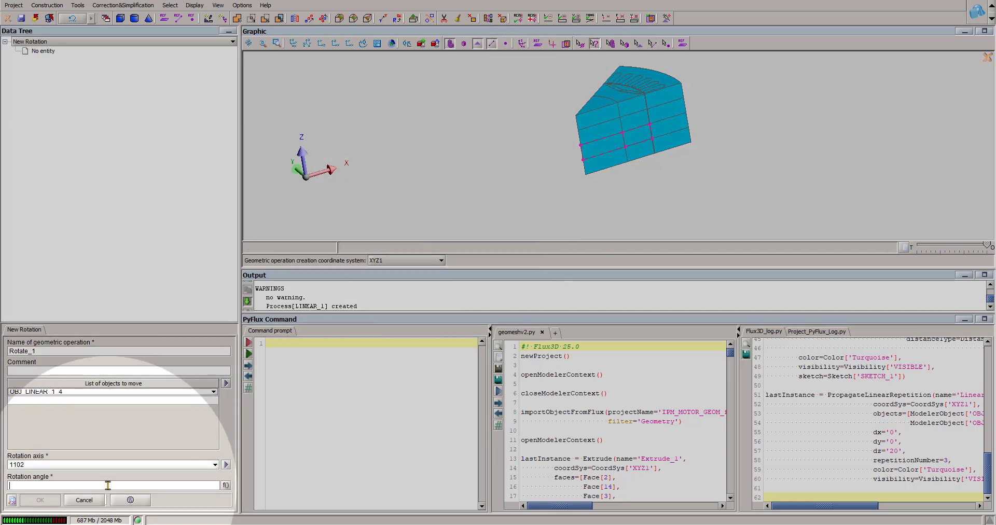
Step: Set the rotation angle to 1*(45/6)/2/3 and create the rotation
type("45/6)/2/3")
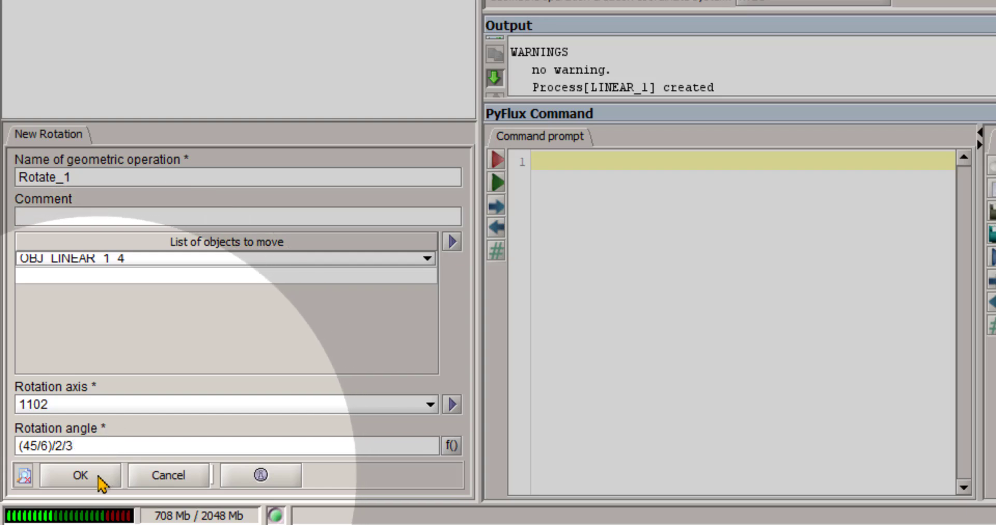
left_click(17, 448)
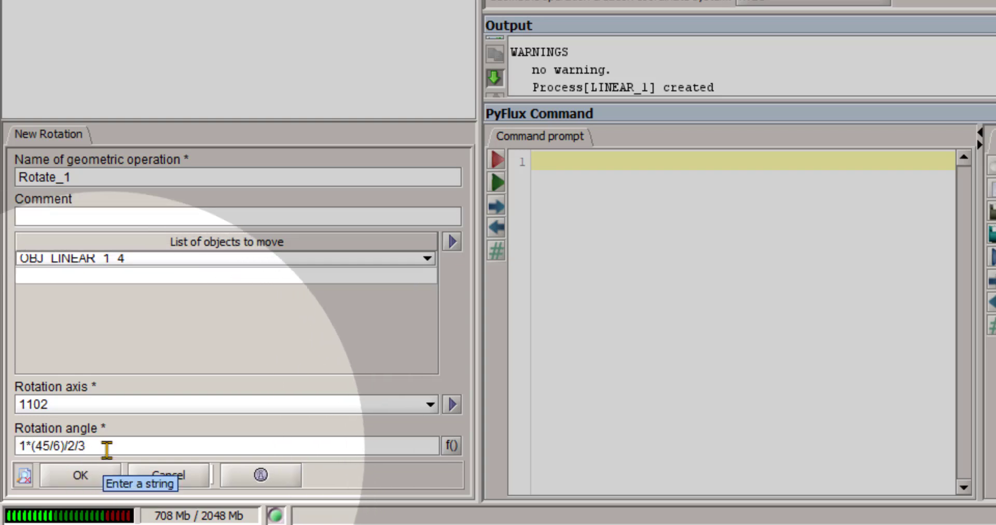
left_click_drag(107, 449, 5, 445)
left_click(82, 474)
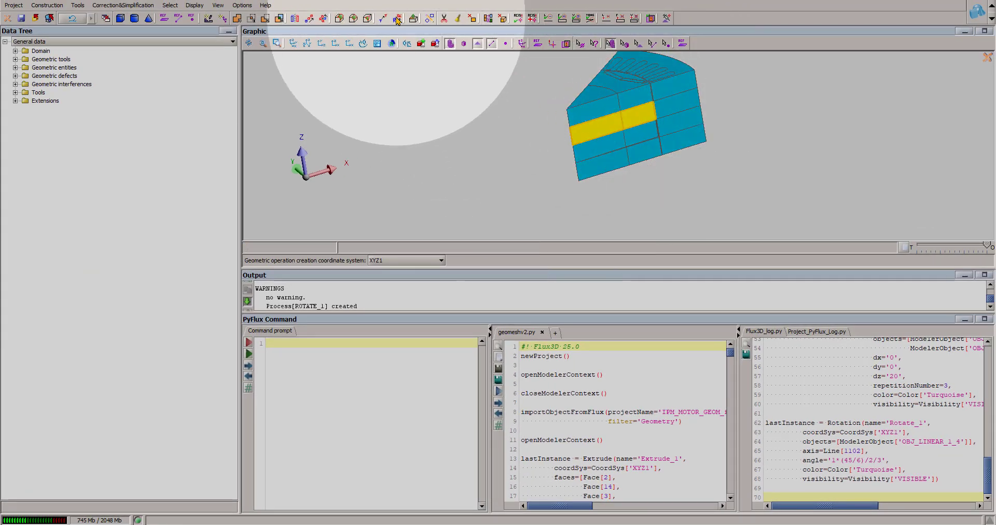
Step: Rotate the third-layer rotor object OBJ_LINEAR_1_5 about line 1181 by an angle of 2*(45/6)/2/3
left_click(396, 19)
left_click(613, 123)
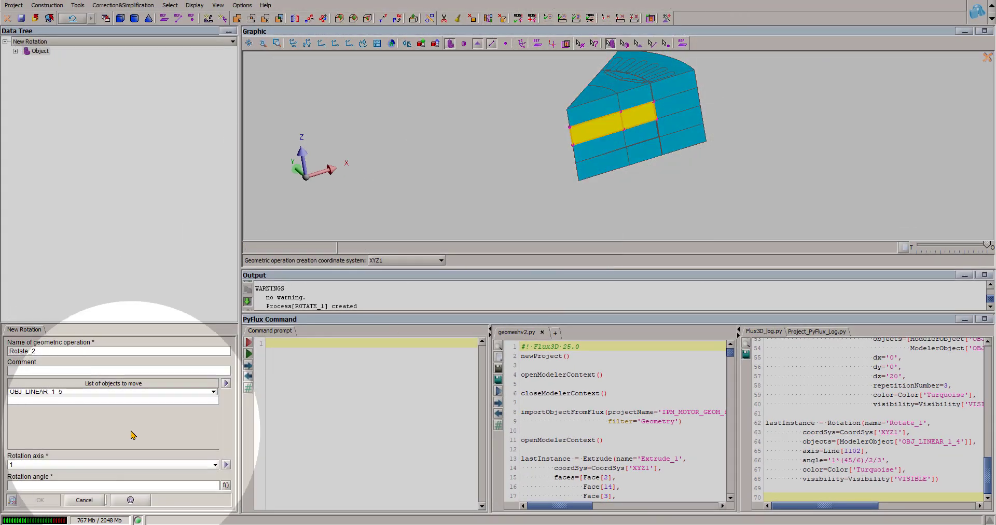
left_click(78, 465)
left_click(571, 142)
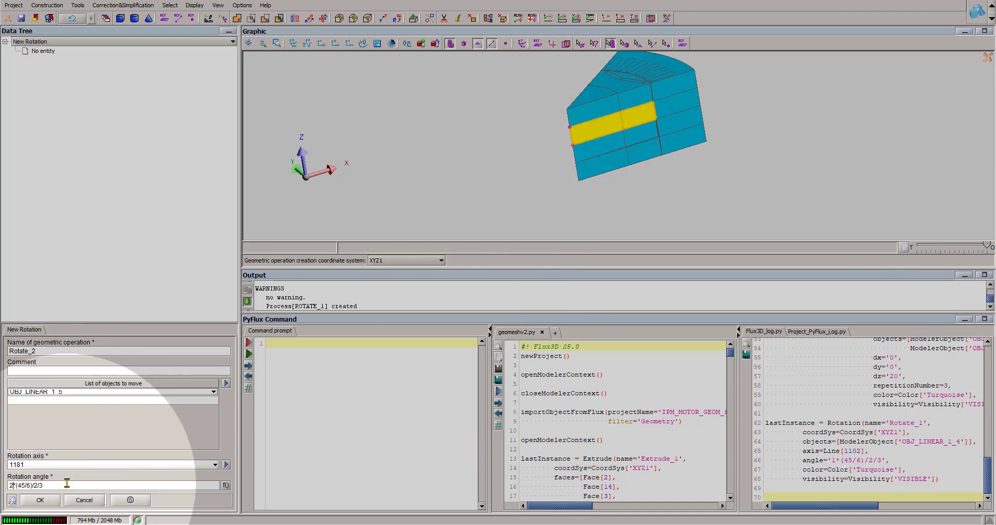
Step: Rotate the uppermost rotor object OBJ_LINEAR_1_6 about line 1260 by an angle of 3*(45/6)/2/3
scroll(668, 103, "up", 4)
left_click_drag(664, 119, 677, 156)
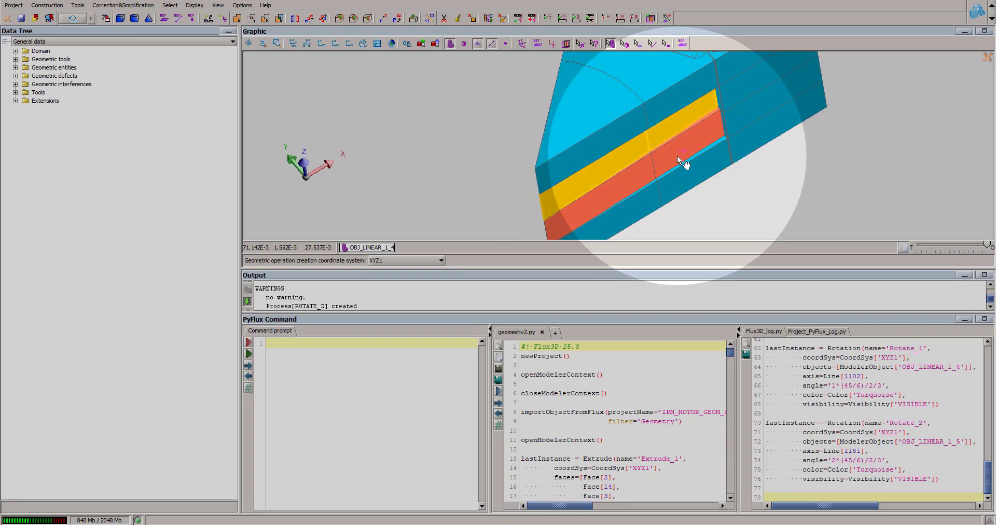
scroll(717, 185, "down", 3)
left_click(653, 118)
left_click(398, 19)
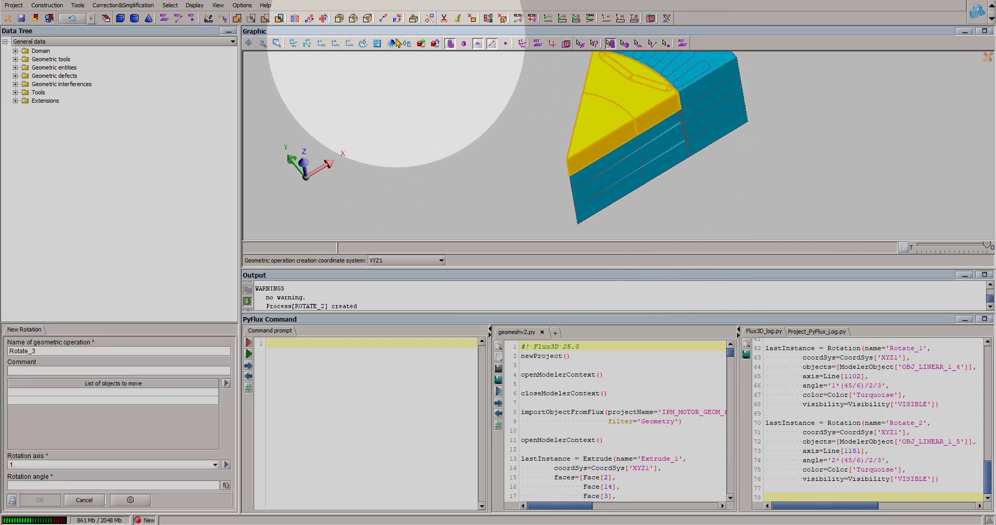
left_click(114, 398)
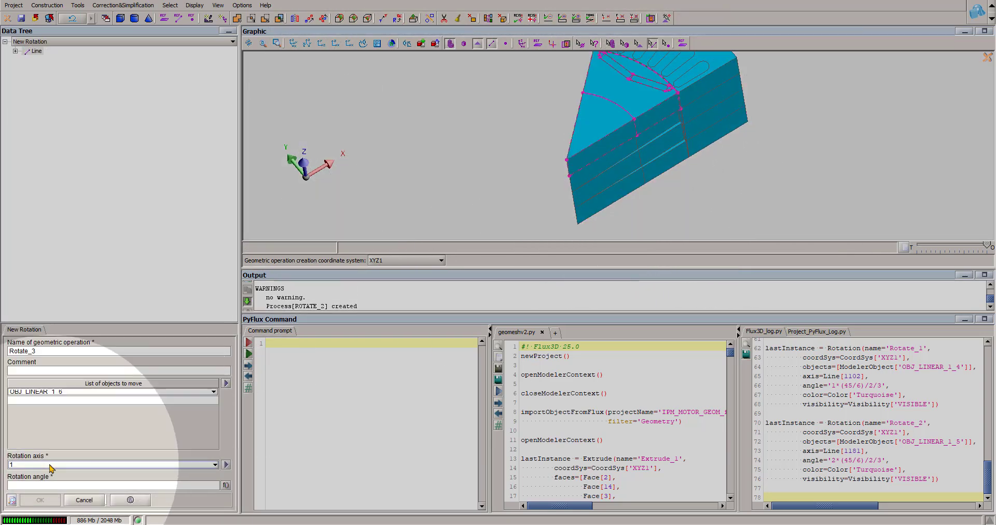
left_click_drag(574, 171, 636, 131)
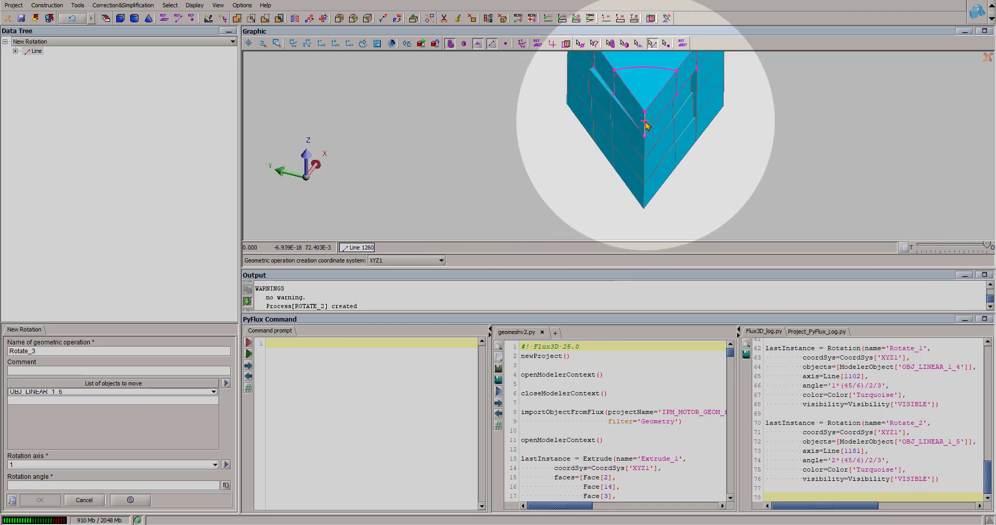
left_click(646, 125)
left_click(37, 484)
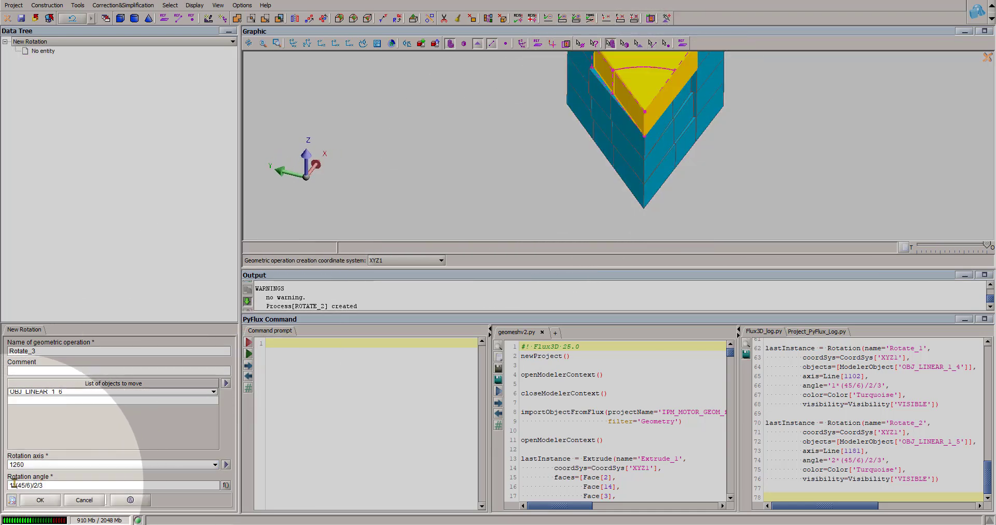
left_click(41, 500)
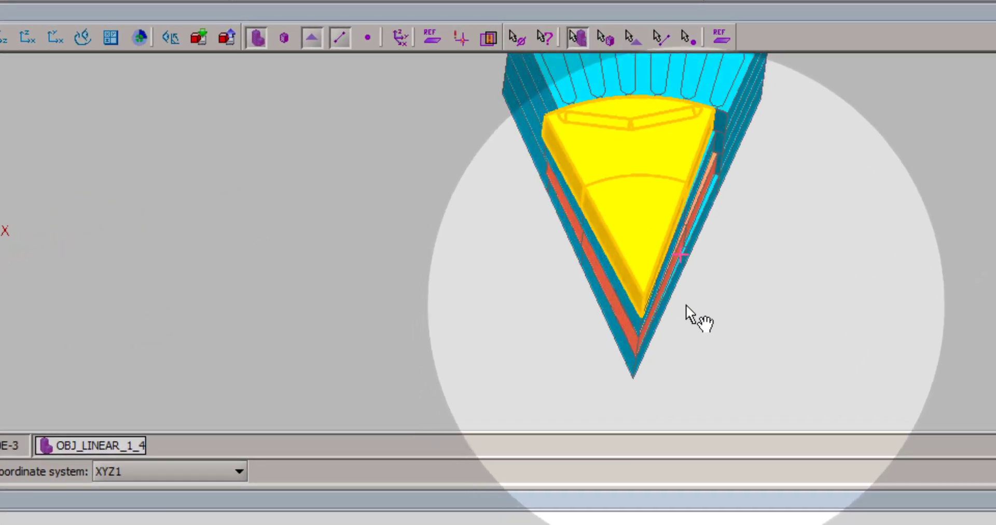
Step: Create a reference plane defined by face 407 on the side of the uppermost stator layer
left_click_drag(686, 307, 469, 213)
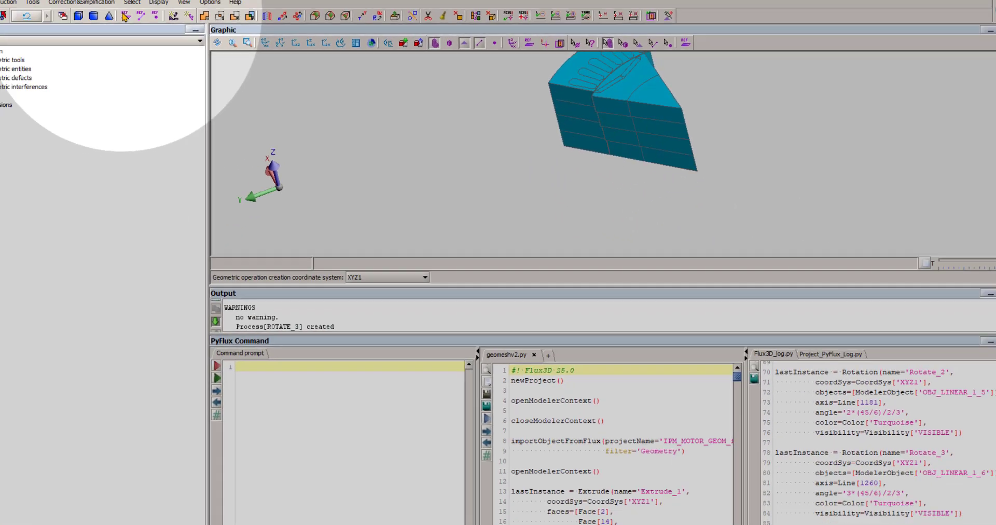
left_click(125, 17)
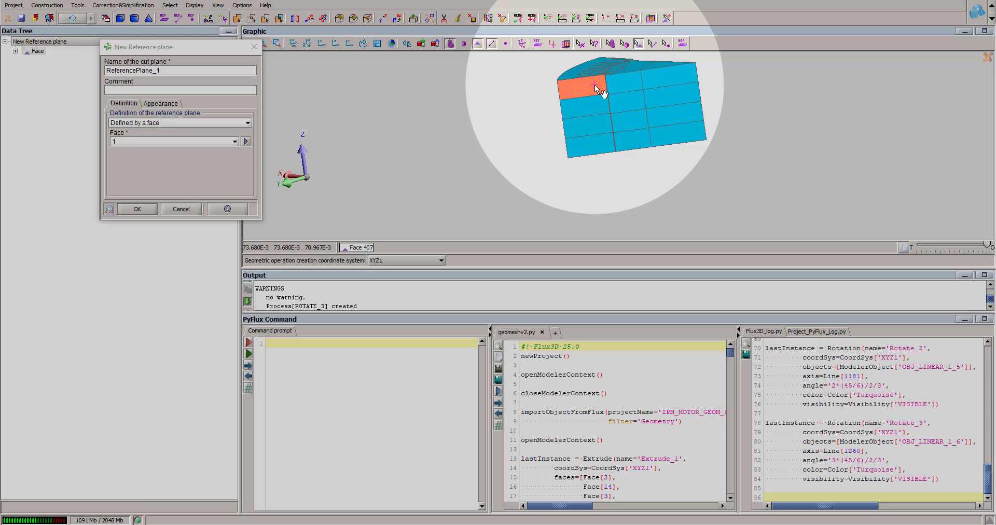
left_click(601, 93)
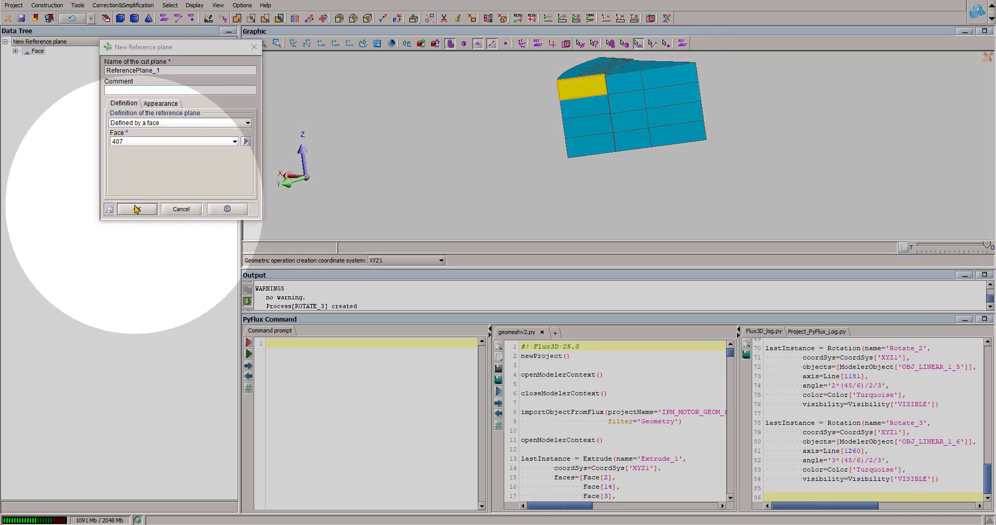
left_click(137, 208)
Step: Set up a cut of objects OBJ_LINEAR_1_6, OBJ_LINEAR_1_5 and OBJ_LINEAR_1_4 with REFERENCEPLANE_1 as the cutting plane
left_click(442, 17)
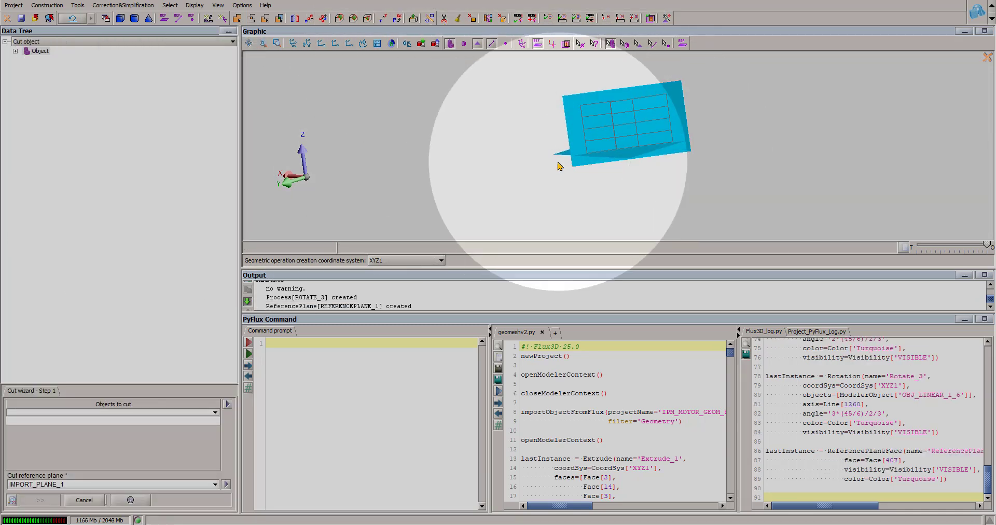
left_click(622, 107)
left_click(627, 115)
left_click(629, 130)
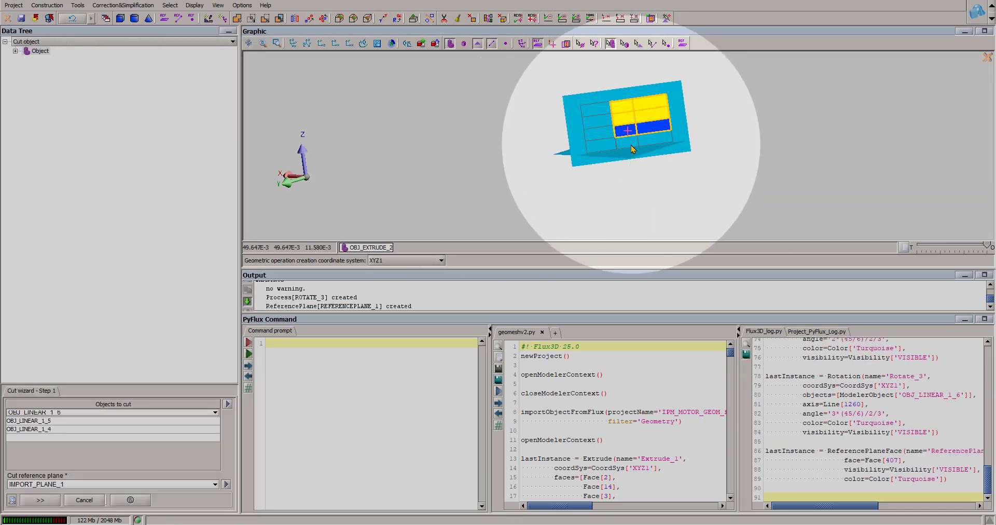
left_click_drag(641, 171, 609, 185)
left_click(68, 484)
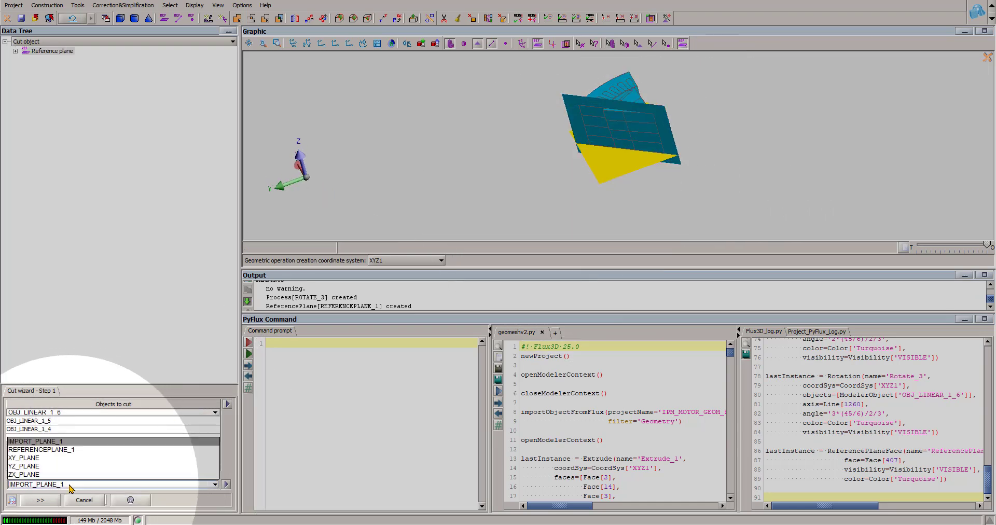
left_click(69, 451)
left_click(41, 500)
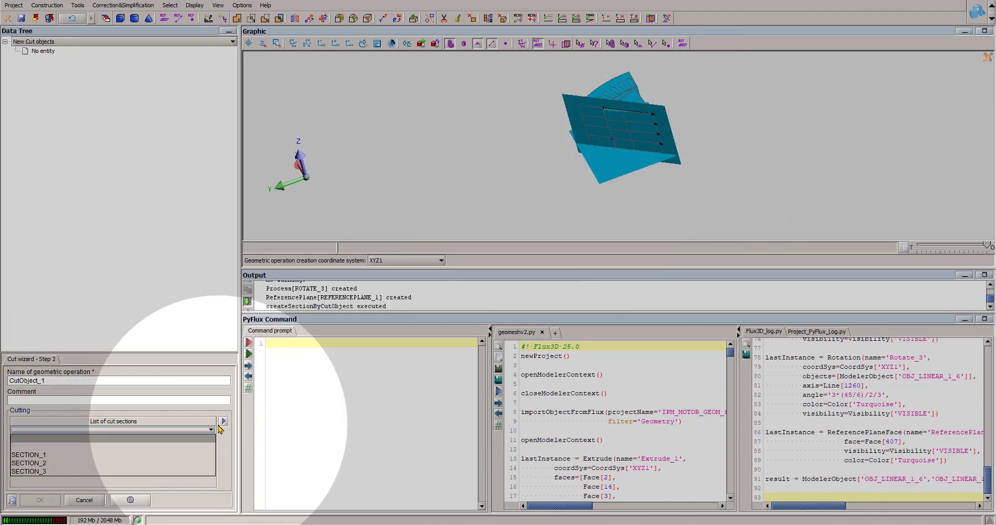
Step: Add SECTION_1, SECTION_2 and SECTION_3 as the cut sections and create the cut
left_click(248, 428)
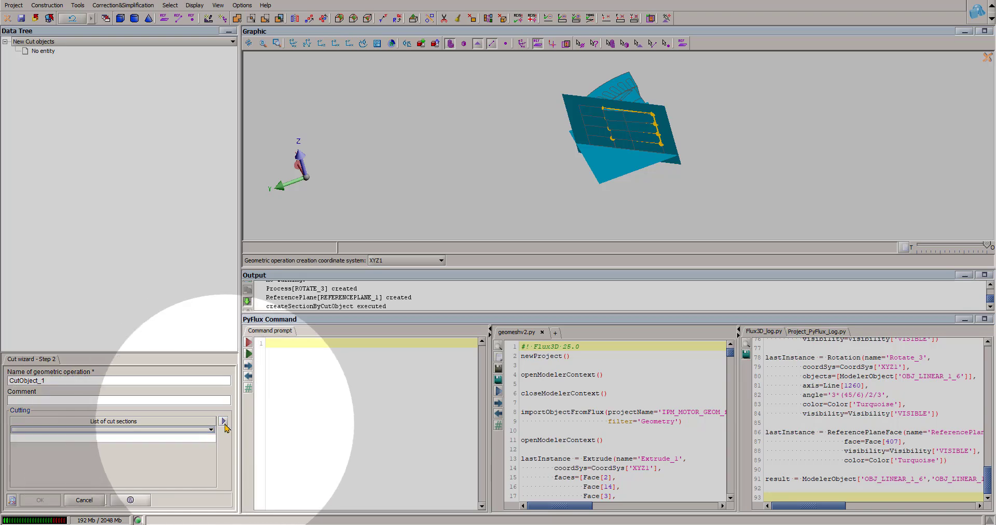
left_click(241, 428)
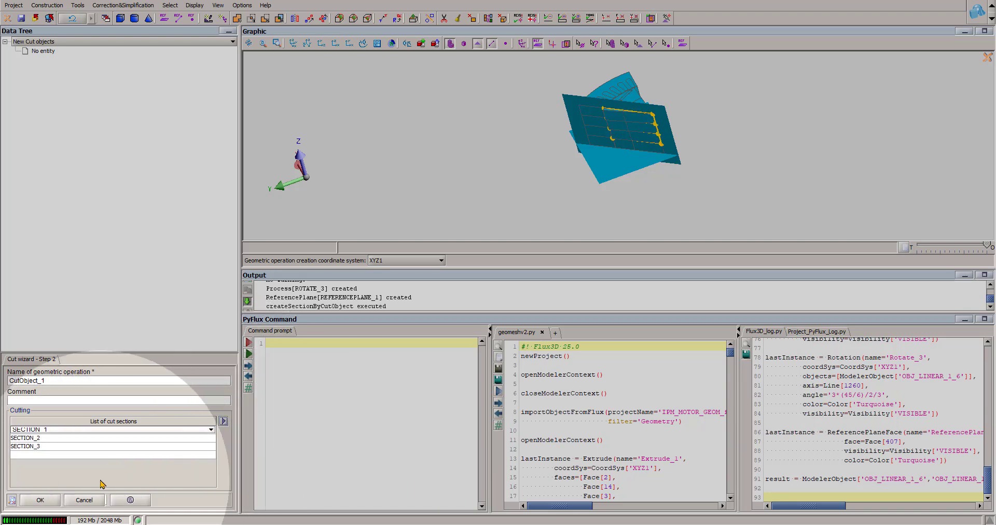
left_click(40, 501)
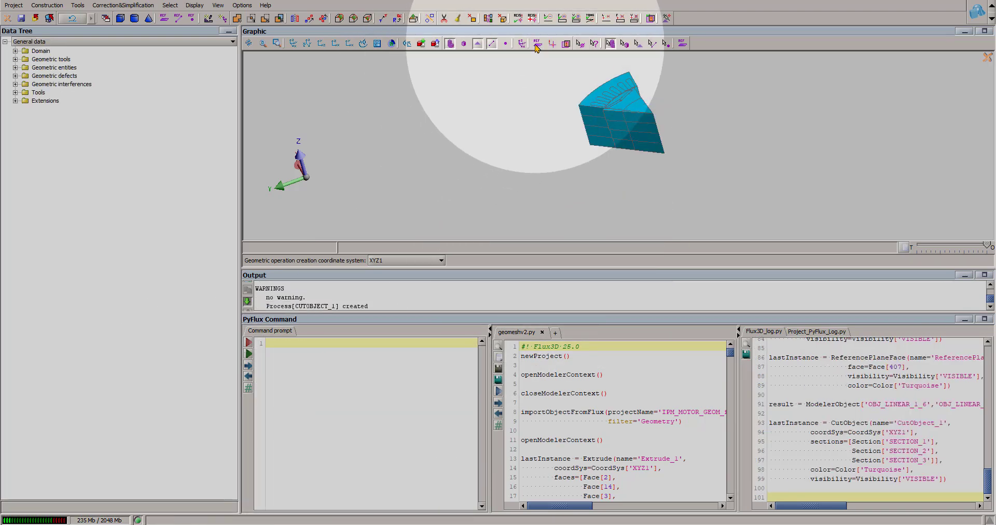
Step: Rotate the protruding cut pieces OBJ_CUTOBJECT_1_2, OBJ_CUTOBJECT_1_4 and OBJ_CUTOBJECT_1_6 about line 387 by an angle of 360-45
left_click_drag(657, 165, 632, 210)
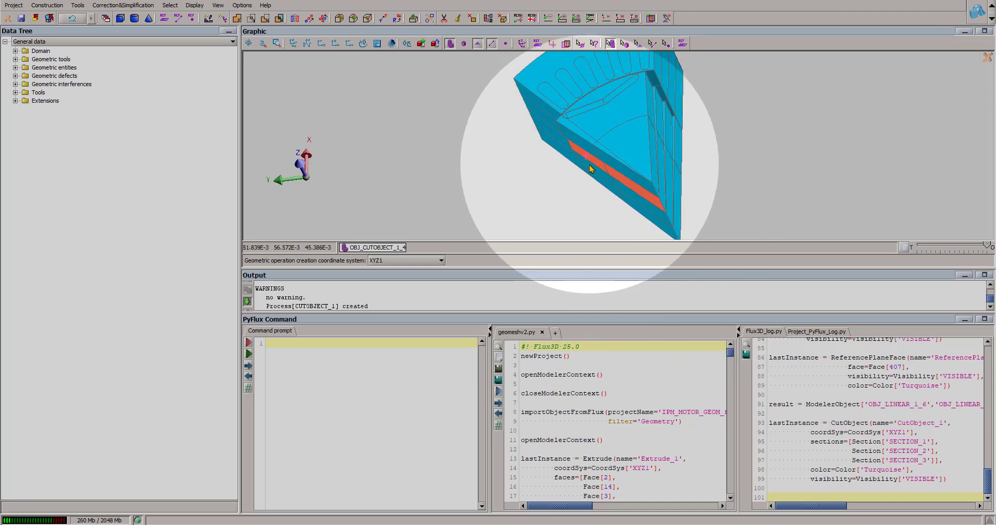
left_click(397, 18)
left_click(96, 392)
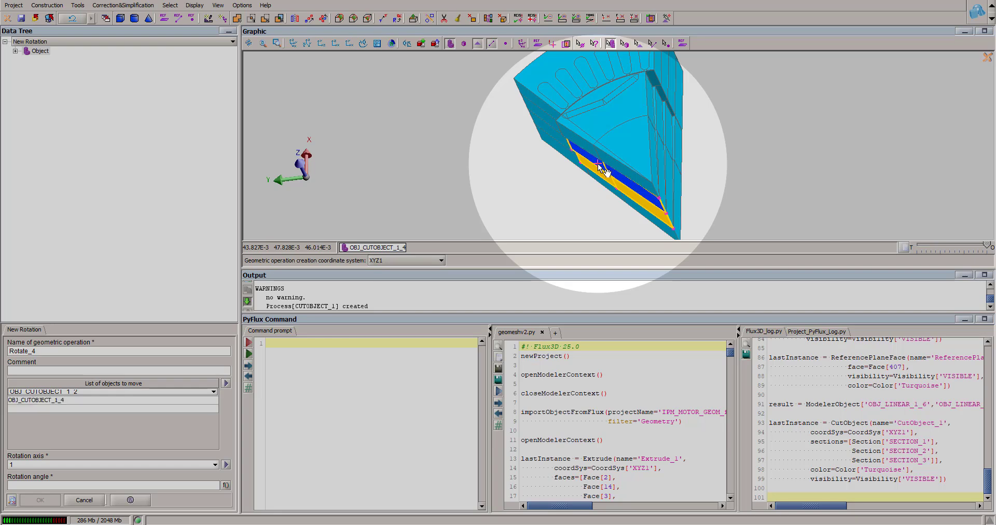
left_click(594, 149)
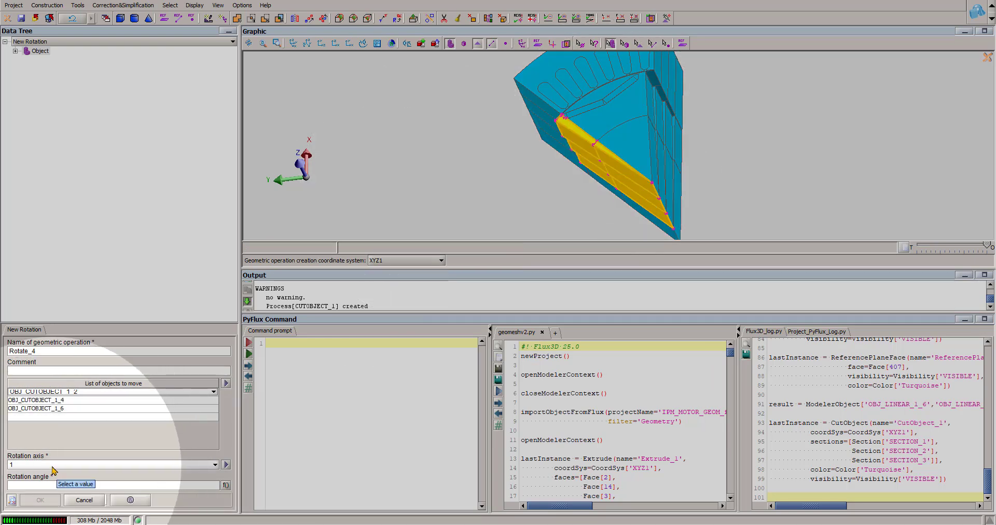
left_click(676, 236)
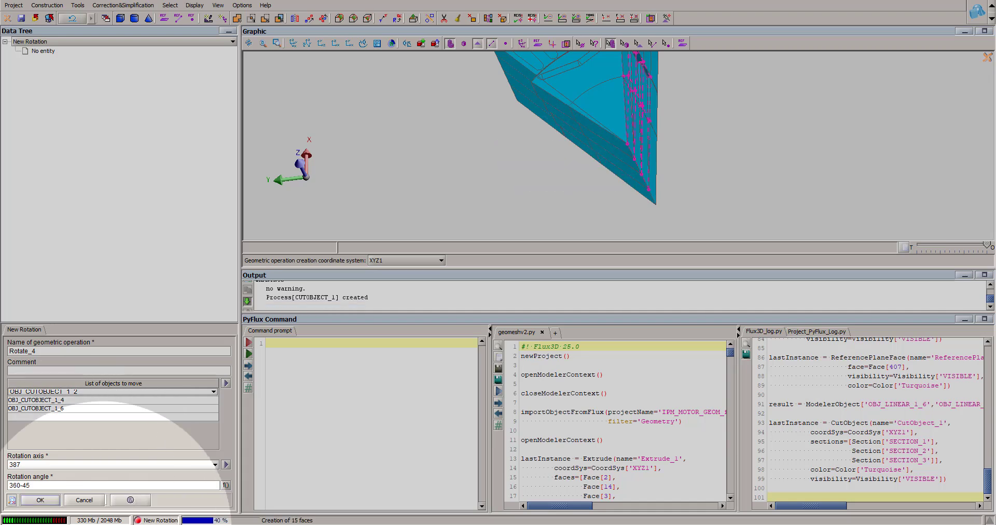
Step: Examine the skewed rotor layers and magnet pockets against the stator from above and at an angle
scroll(669, 207, "down", 5)
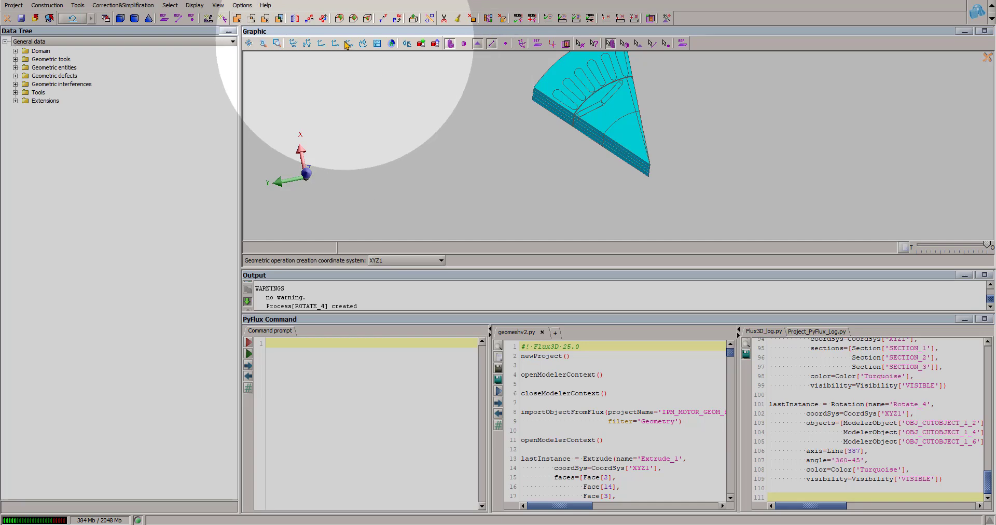
left_click(348, 44)
mouse_move(984, 244)
left_mouse_down()
mouse_move(917, 245)
mouse_move(986, 244)
left_mouse_up()
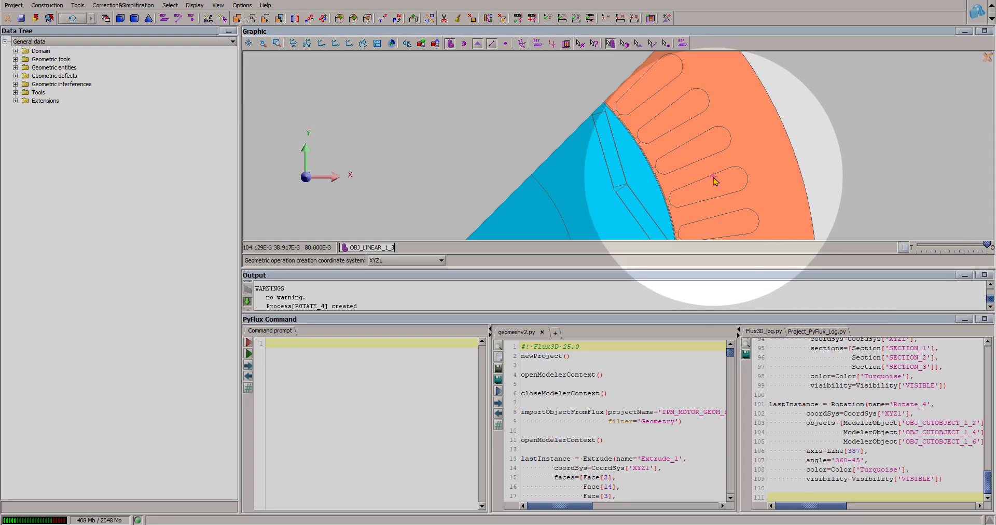
scroll(711, 178, "down", 1)
right_click_drag(706, 179, 706, 268)
scroll(672, 189, "up", 2)
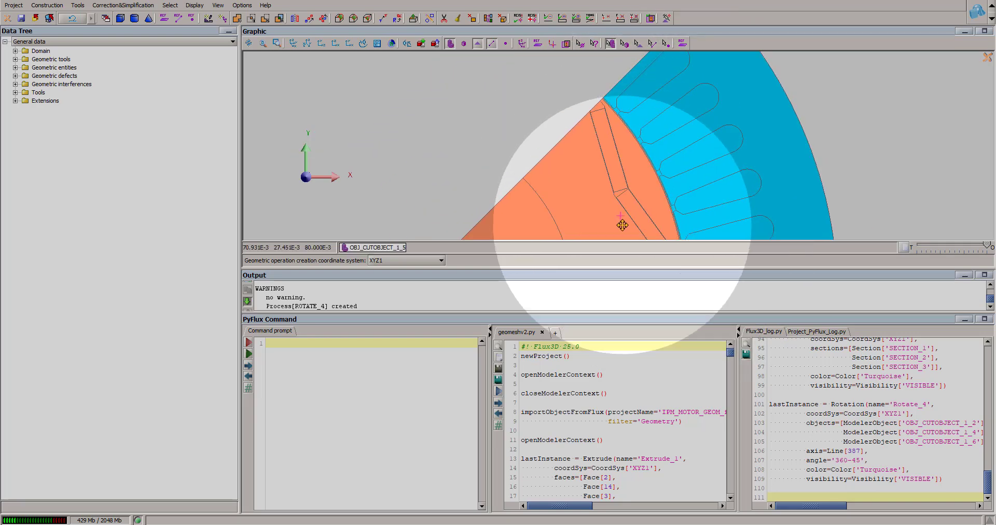
left_click_drag(622, 224, 615, 160)
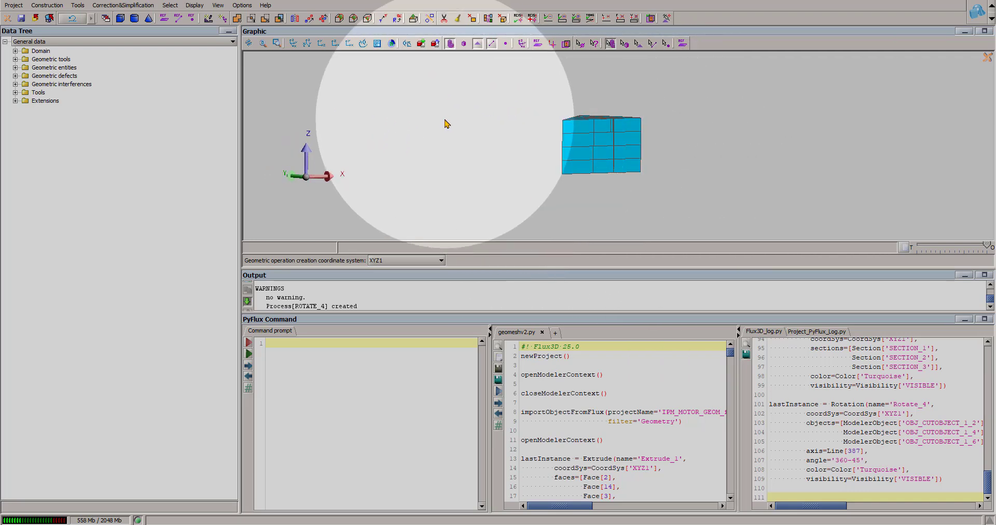
Step: Save the project under the new name geomesh3D_OK.FLU
left_click(14, 5)
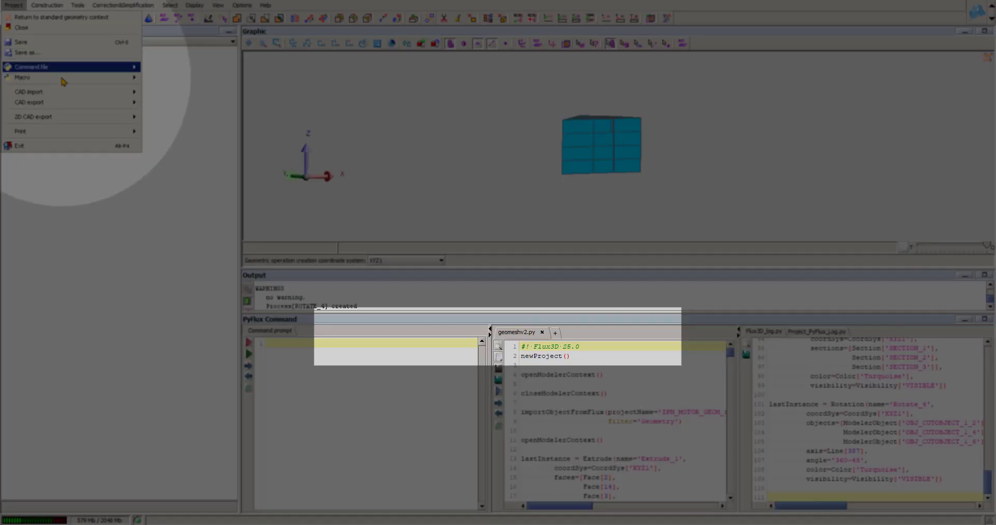
left_click(44, 52)
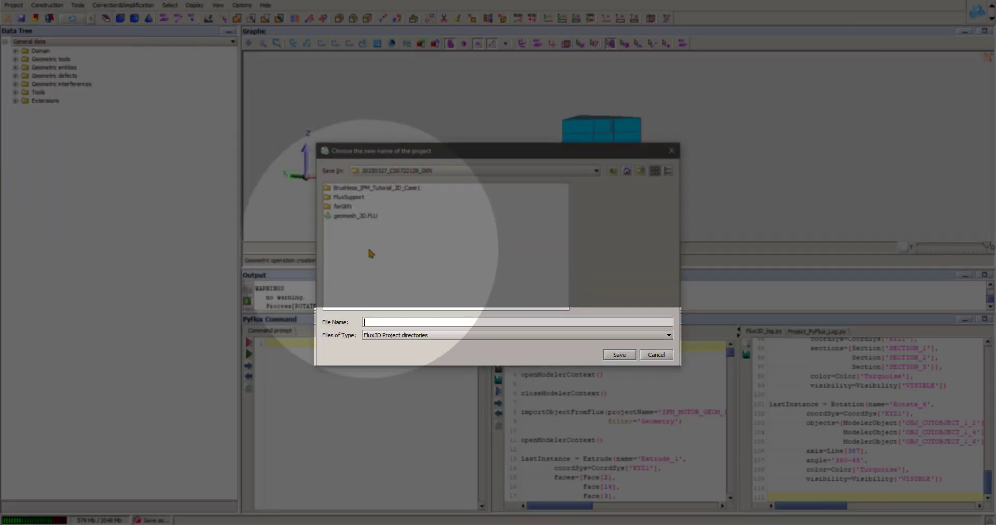
left_click(612, 175)
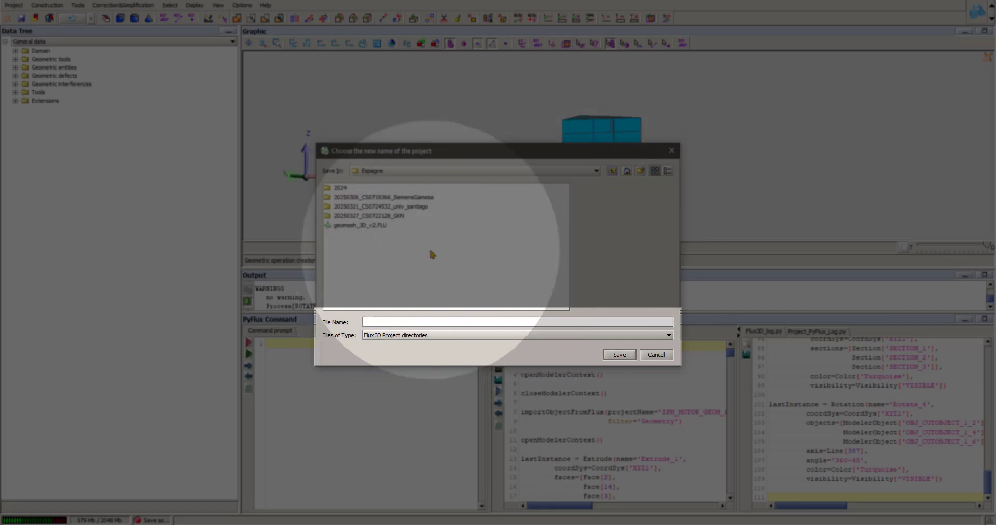
left_click(384, 216)
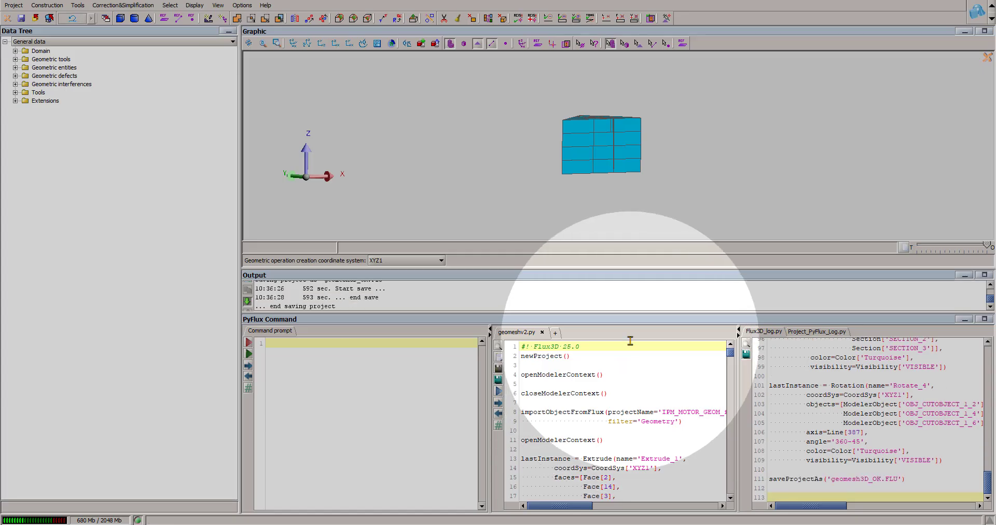
Step: Enlarge the output area and start a new cylinder whose centre has 0 as its first coordinate
left_click_drag(614, 204, 613, 247)
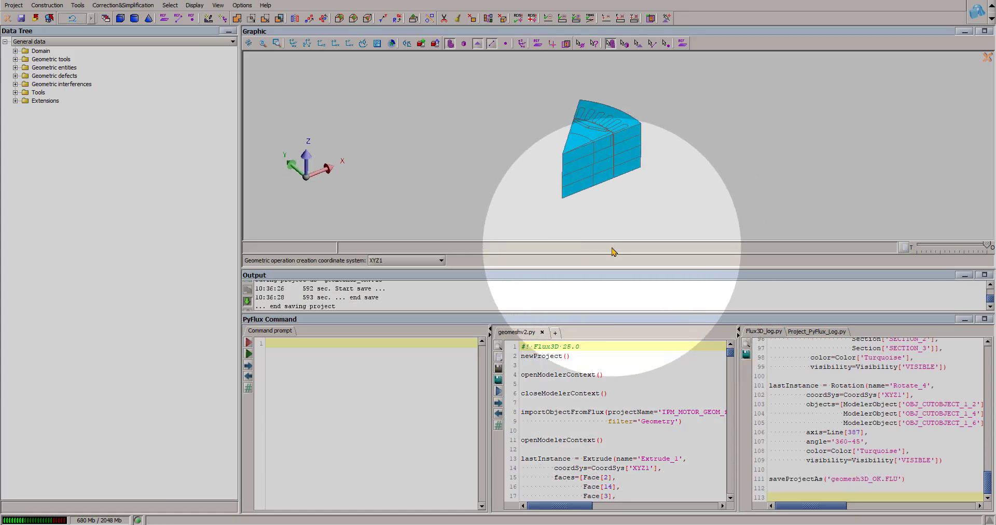
scroll(616, 215, "up", 2)
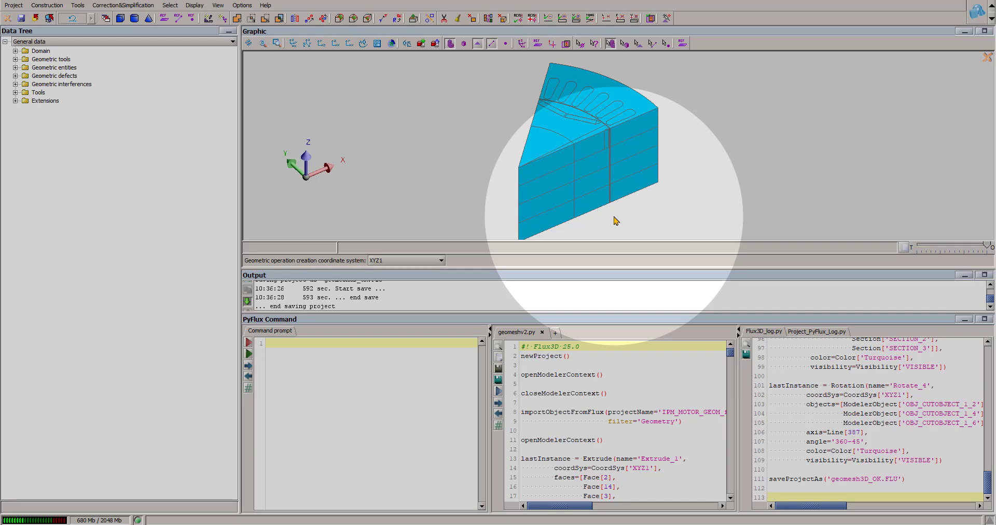
middle_click_drag(615, 221, 662, 237)
left_click_drag(729, 325, 730, 341)
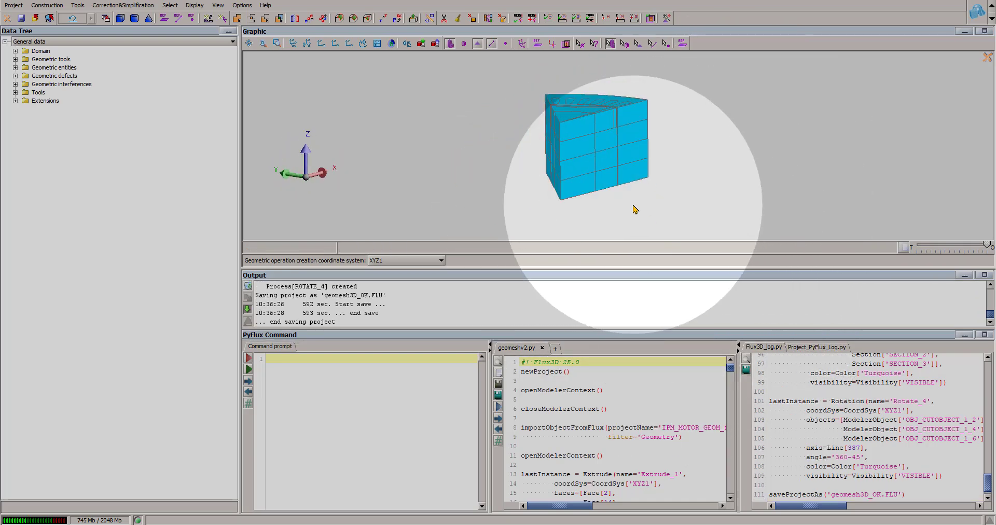
middle_click_drag(633, 211, 381, 110)
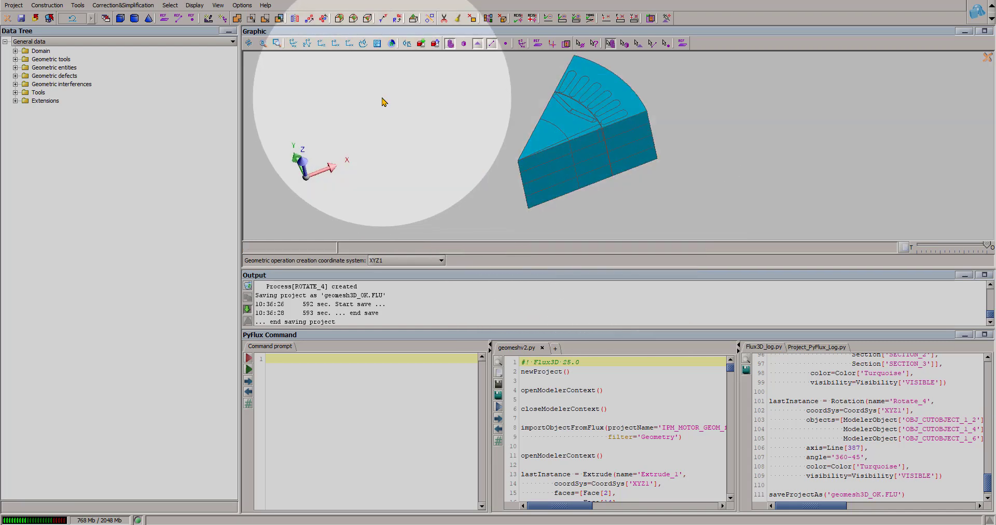
left_click(134, 18)
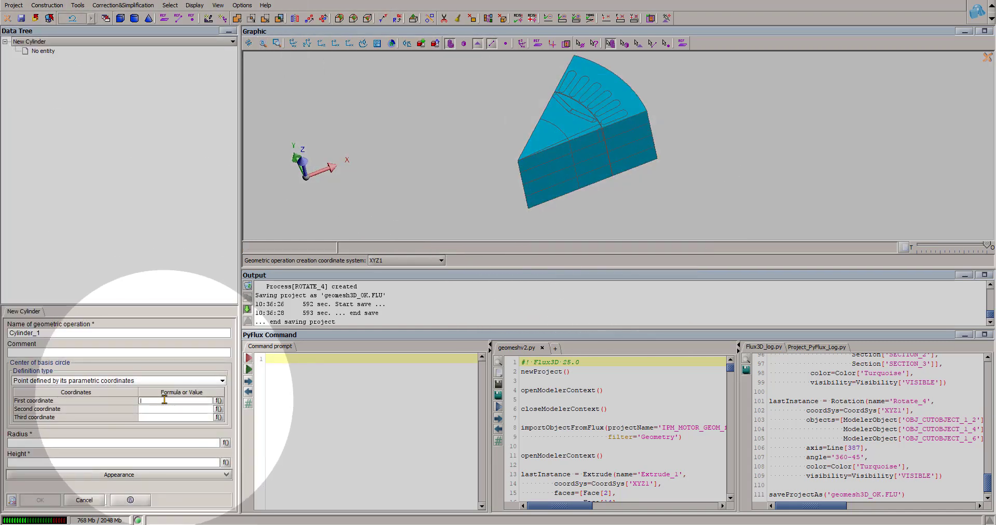
Step: Measure the distance from the air-gap point on the model's upper front edge to the rotor's centre point
scroll(623, 151, "up", 5)
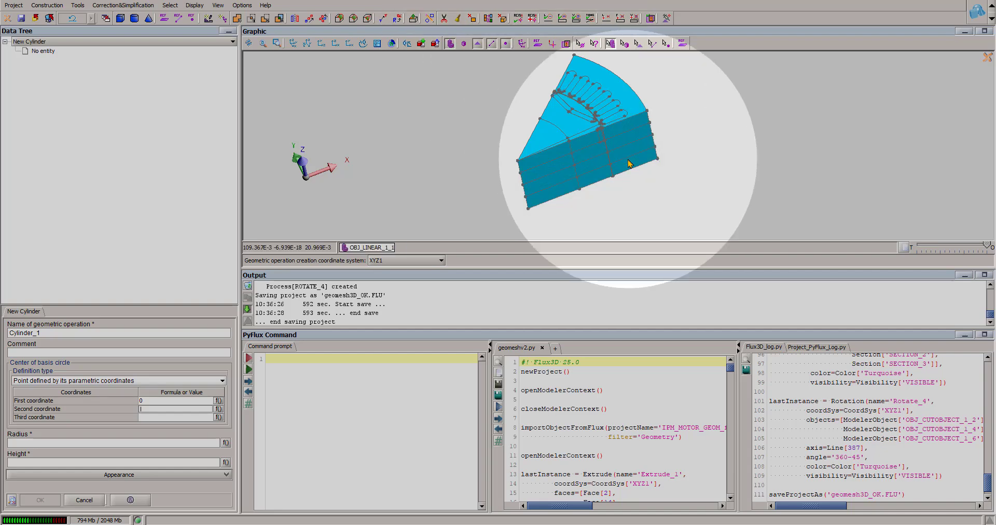
scroll(651, 157, "up", 6)
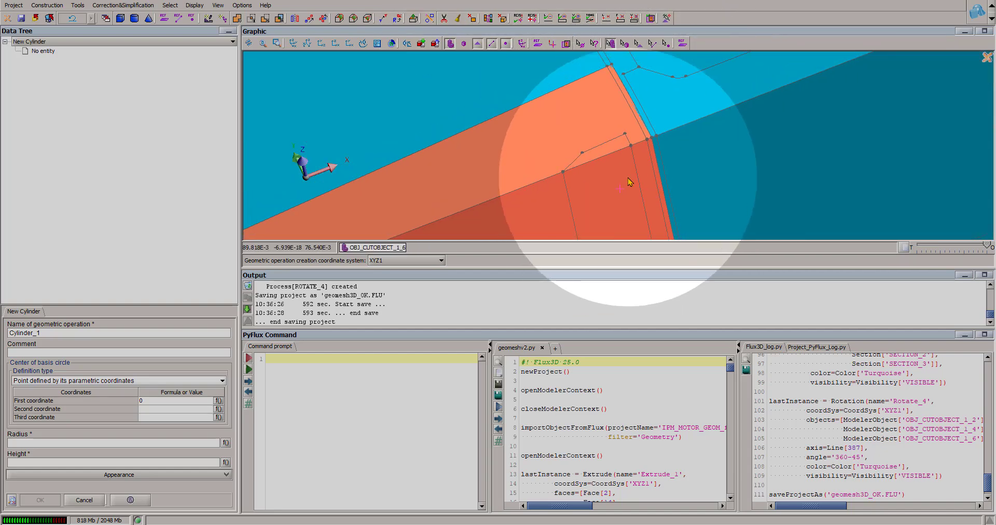
left_click(667, 44)
left_click(666, 135)
scroll(597, 195, "down", 5)
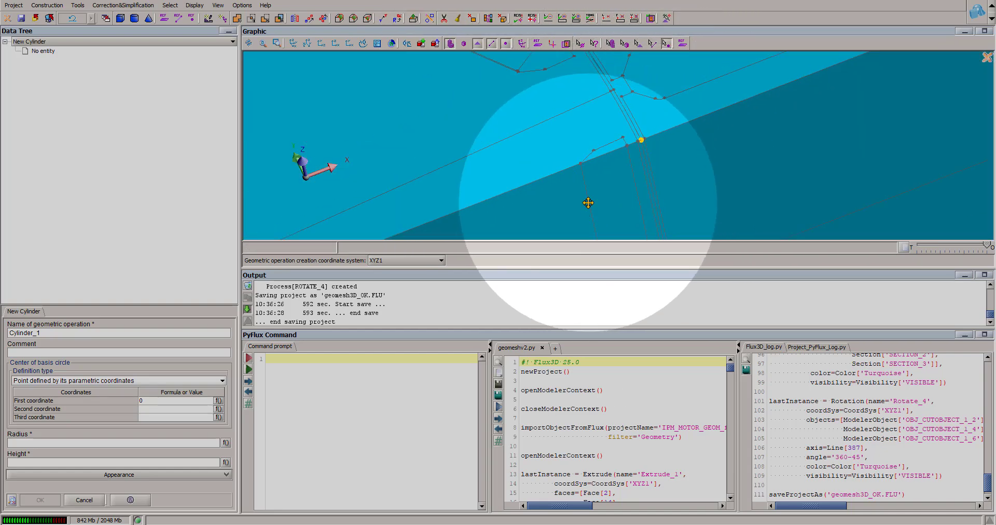
right_click_drag(587, 203, 658, 152)
scroll(584, 175, "down", 3)
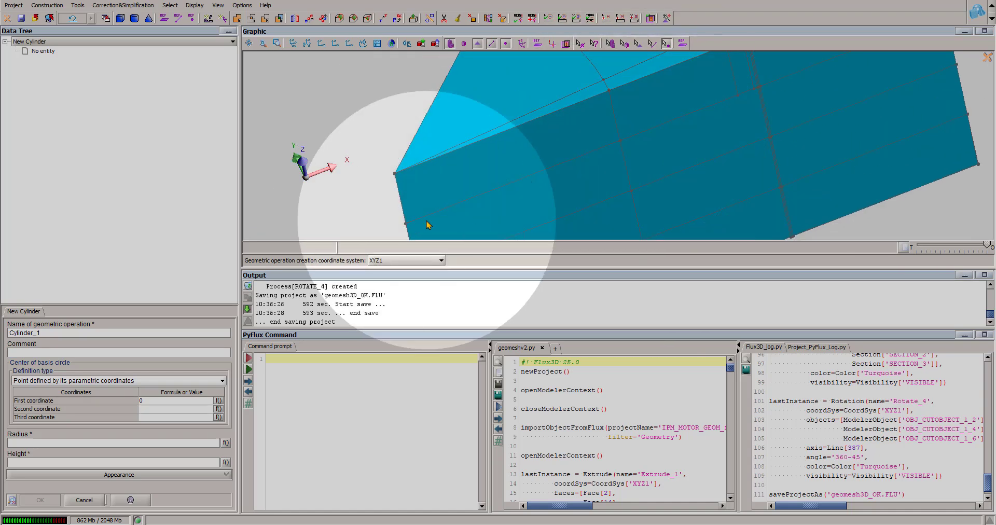
right_click(393, 180)
left_click(445, 264)
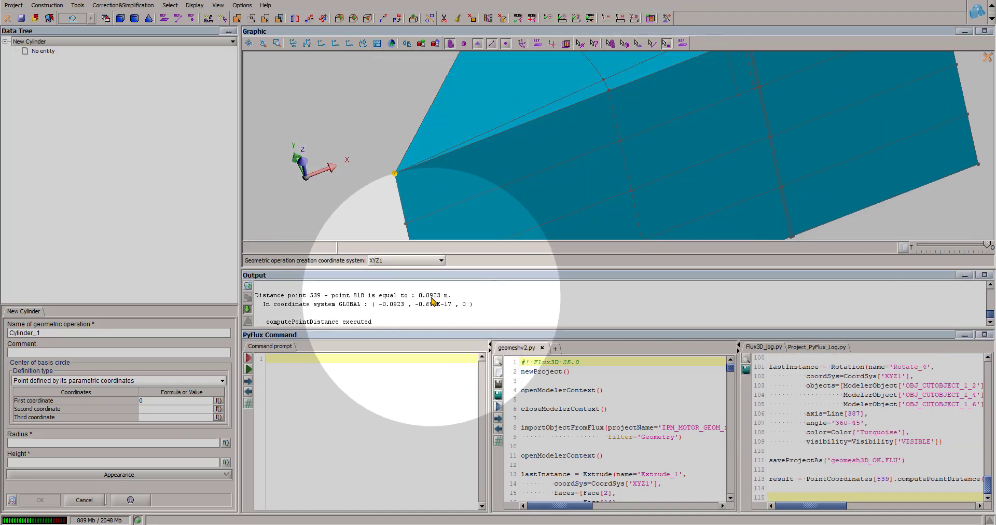
Step: Set the cylinder's second and third centre coordinates to 0, its radius to 92.3 and its height to 100
type("0")
left_click(120, 445)
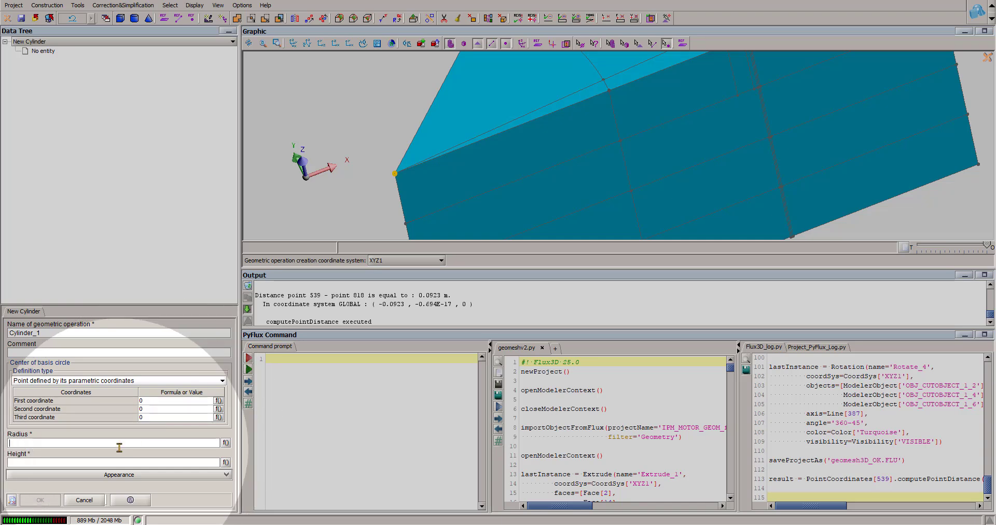
type("92.3")
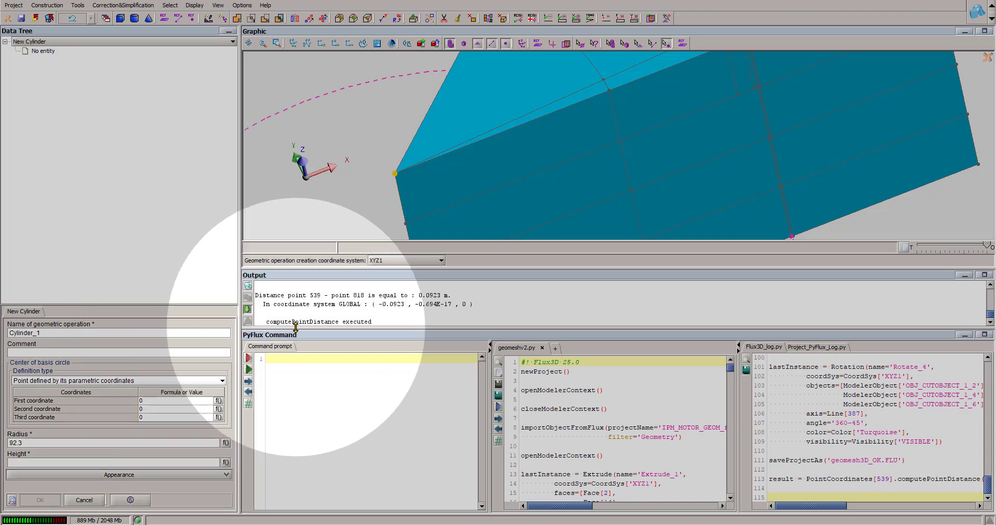
left_click_drag(430, 295, 440, 295)
left_click(65, 462)
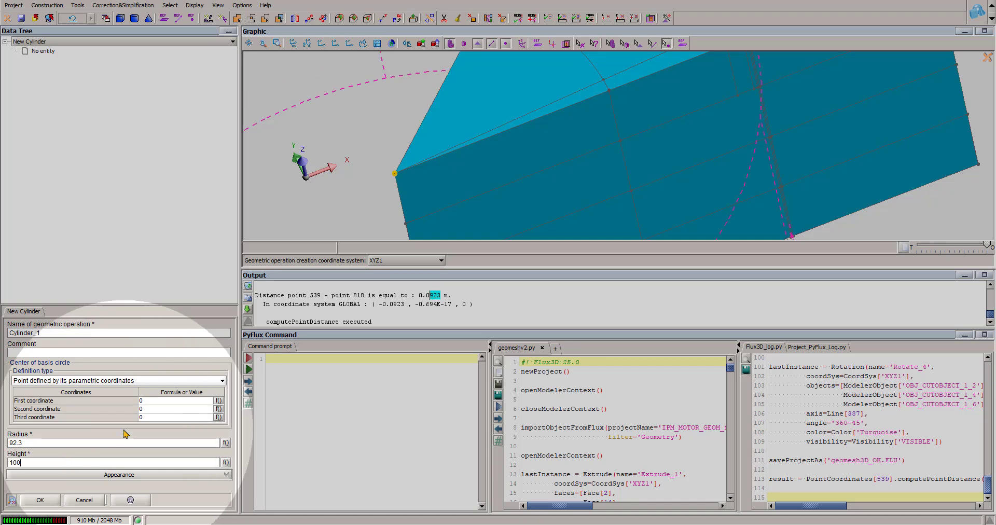
Step: Set the third coordinate of the cylinder's centre to -10 and create the cylinder
type("-10")
key("Up")
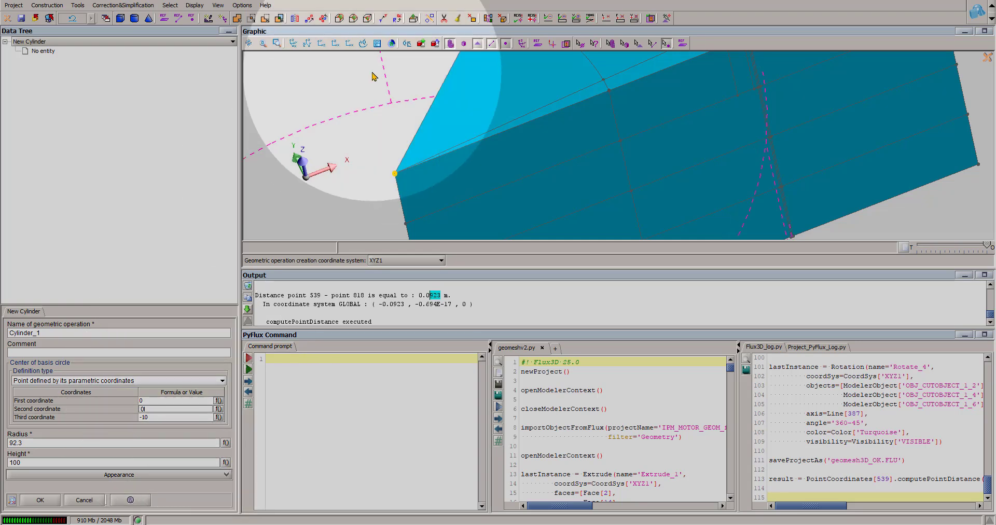
left_click(335, 44)
key("Down")
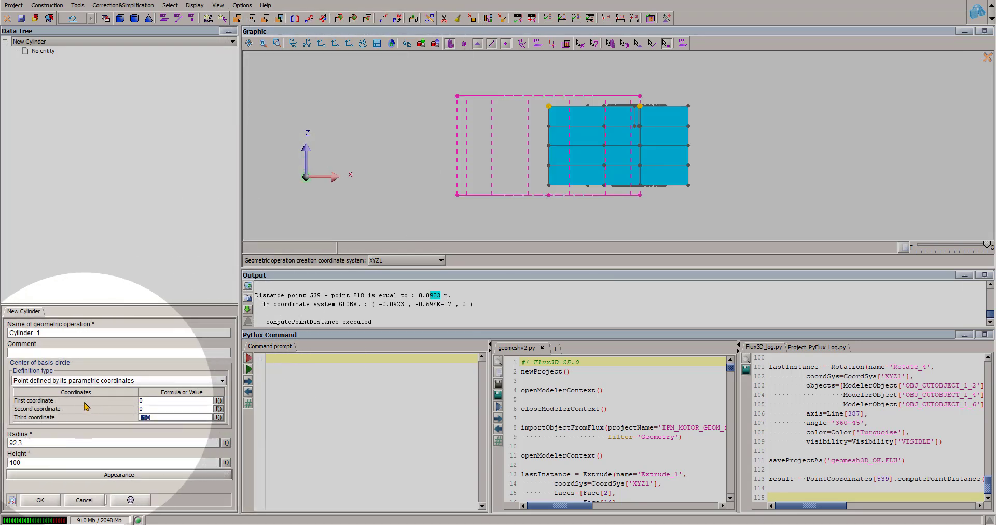
key("BackSpace")
type("-")
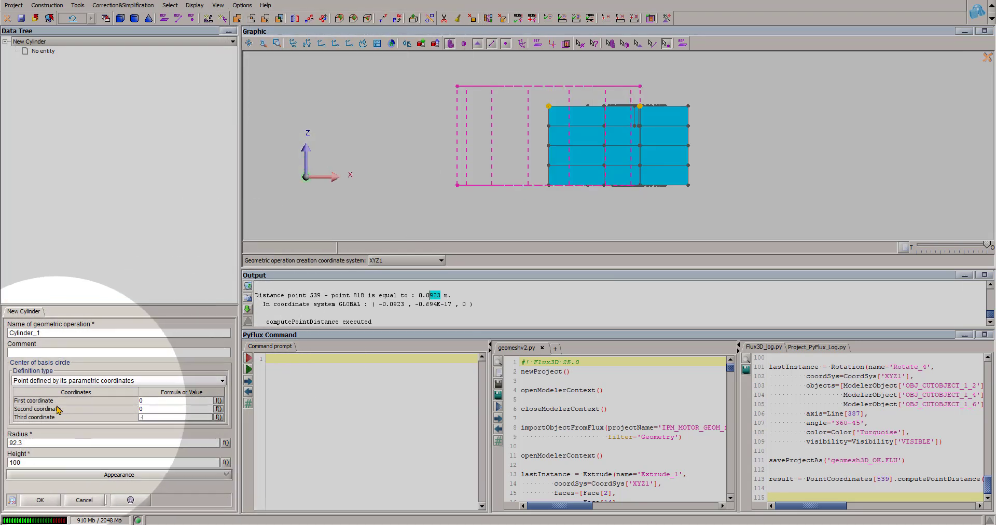
left_click(165, 408)
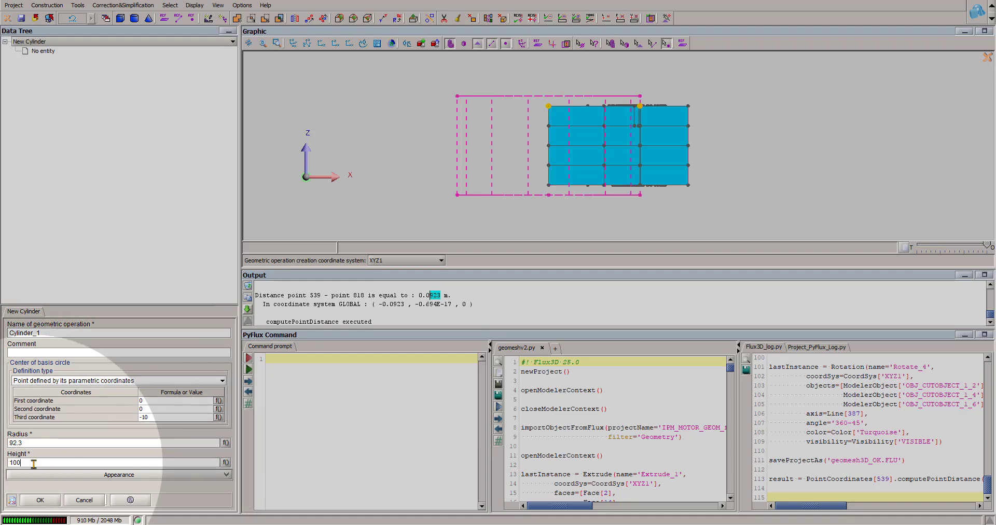
left_click(42, 501)
Step: Cut OBJ_CYLINDER_1 along ZX_PLANE using SECTION_1 as the cut section
middle_click_drag(657, 233, 654, 164)
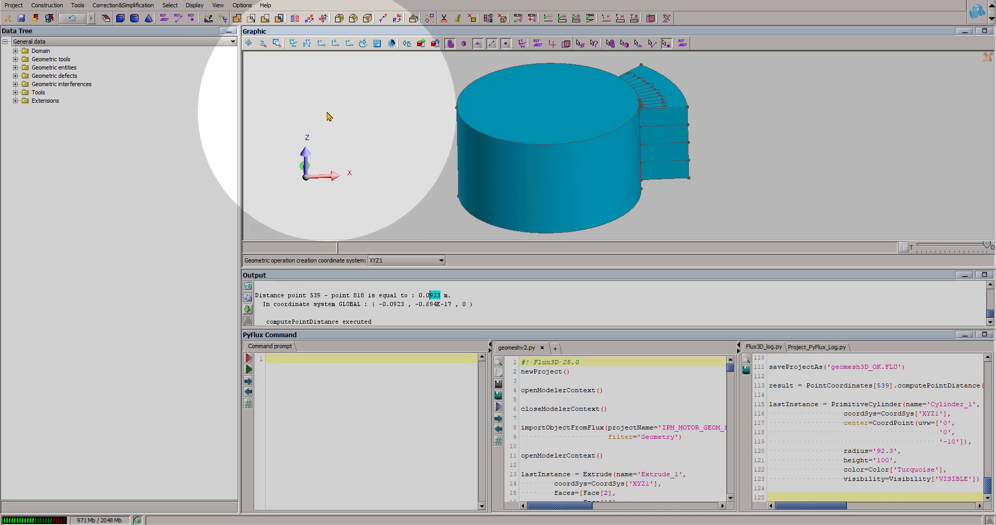
left_click(611, 43)
left_click(95, 413)
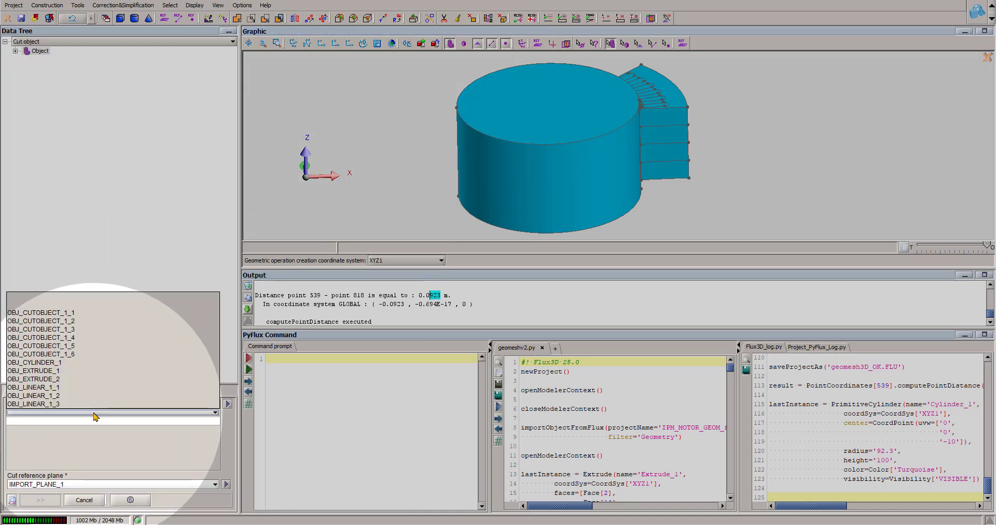
left_click(494, 200)
left_click(46, 485)
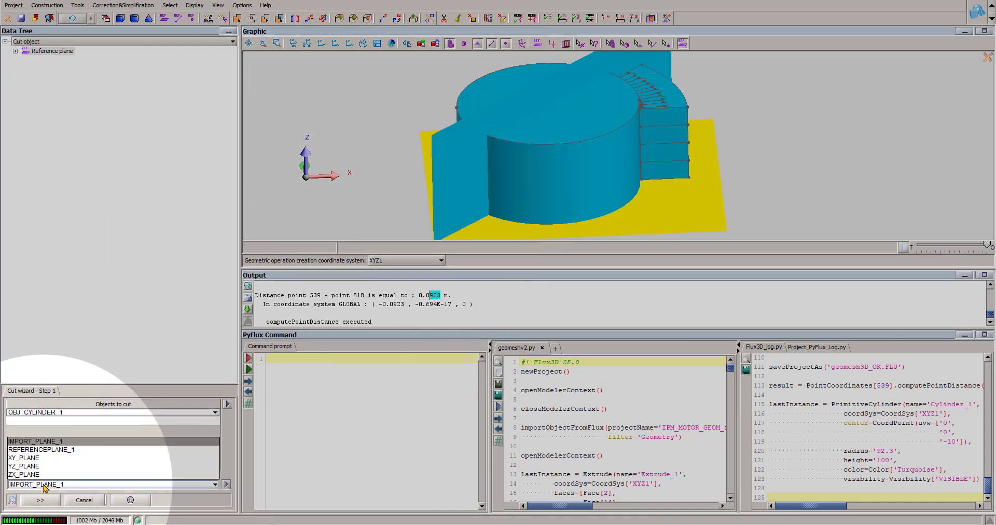
left_click(349, 43)
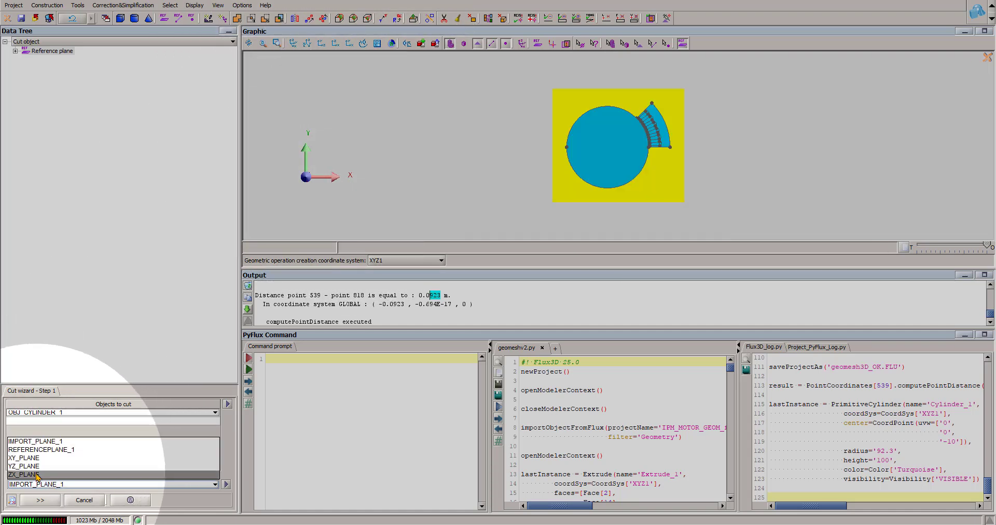
left_click(38, 475)
left_click(36, 501)
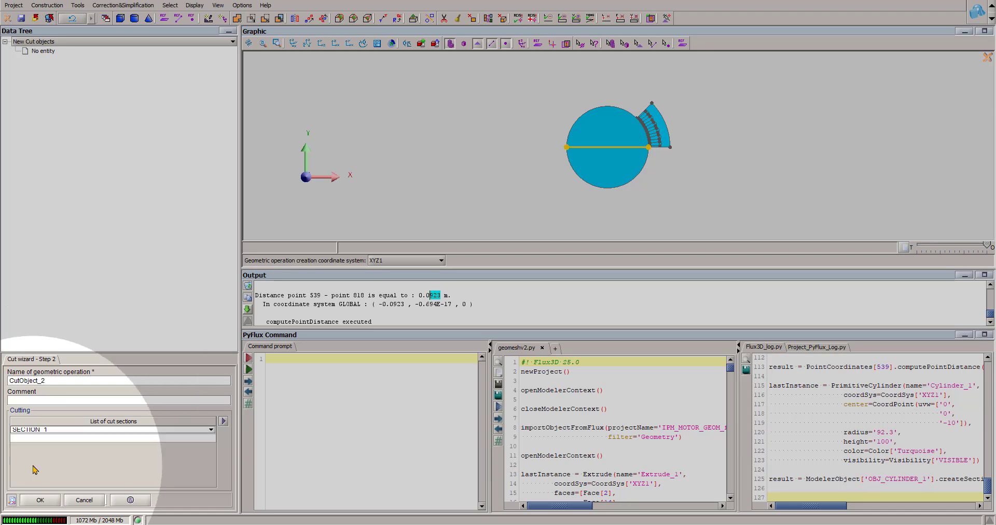
left_click(39, 500)
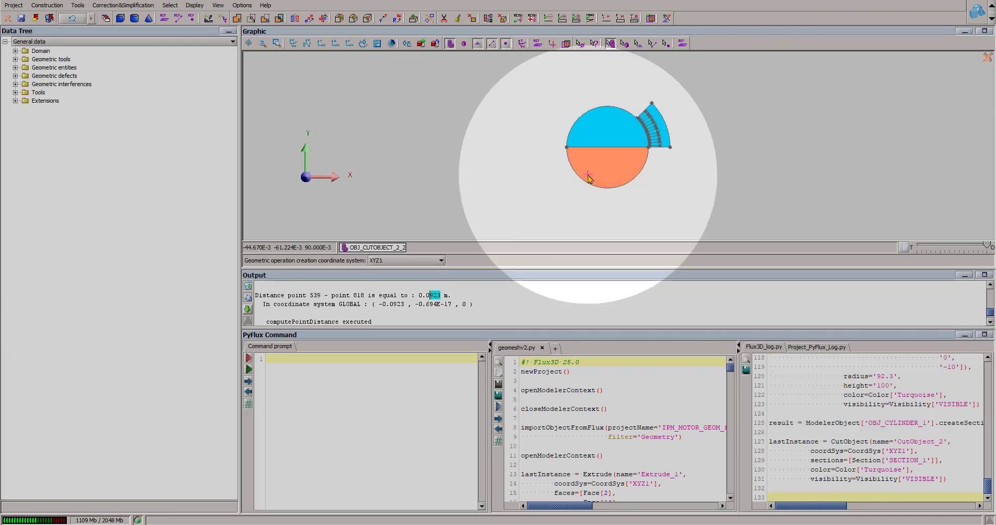
Step: Force delete the half of the cylinder on the negative Y side, OBJ_CUTOBJECT_2_2
right_click(592, 168)
left_click(619, 206)
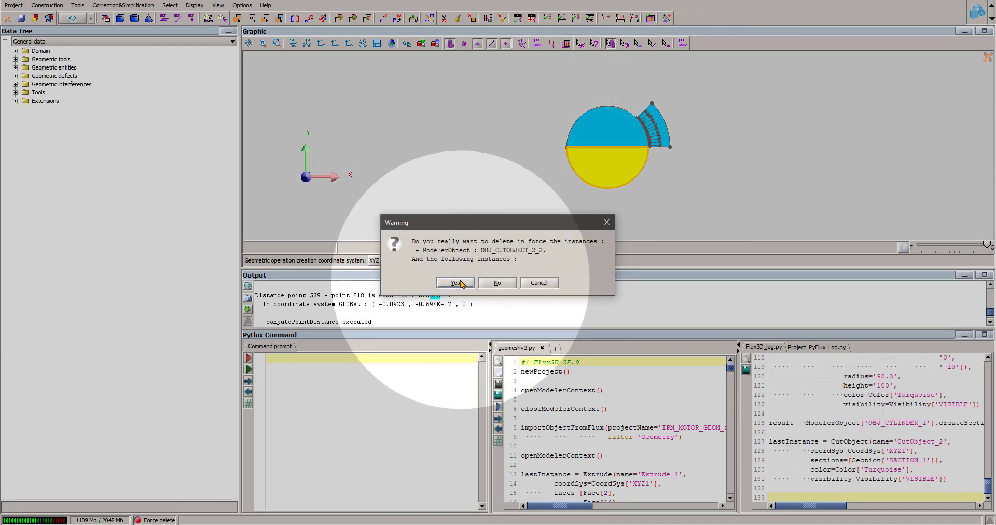
left_click(457, 280)
Step: Cut the remaining half cylinder OBJ_CUTOBJECT_2_1 along REFERENCEPLANE_1 using SECTION_1 as the cut section
left_click(444, 18)
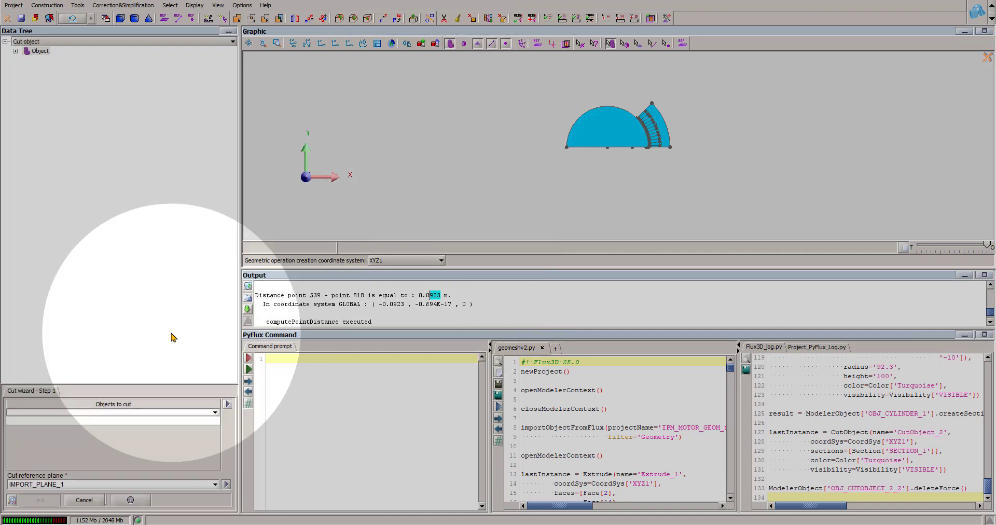
left_click(585, 147)
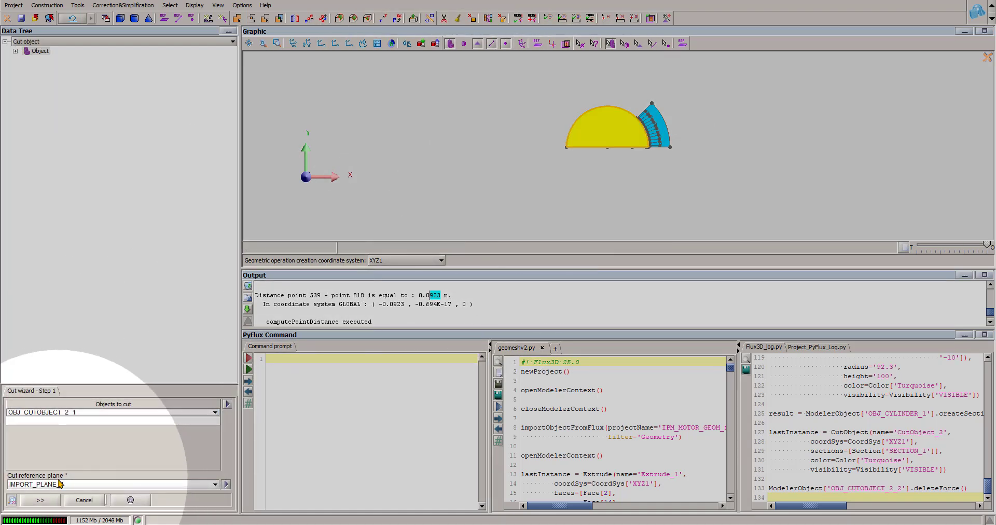
left_click(67, 484)
left_click(77, 449)
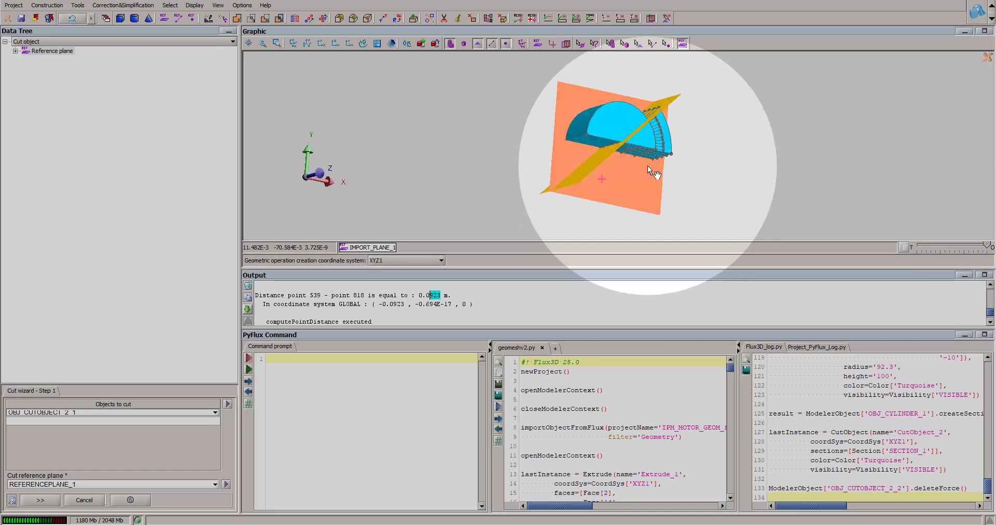
left_click(46, 501)
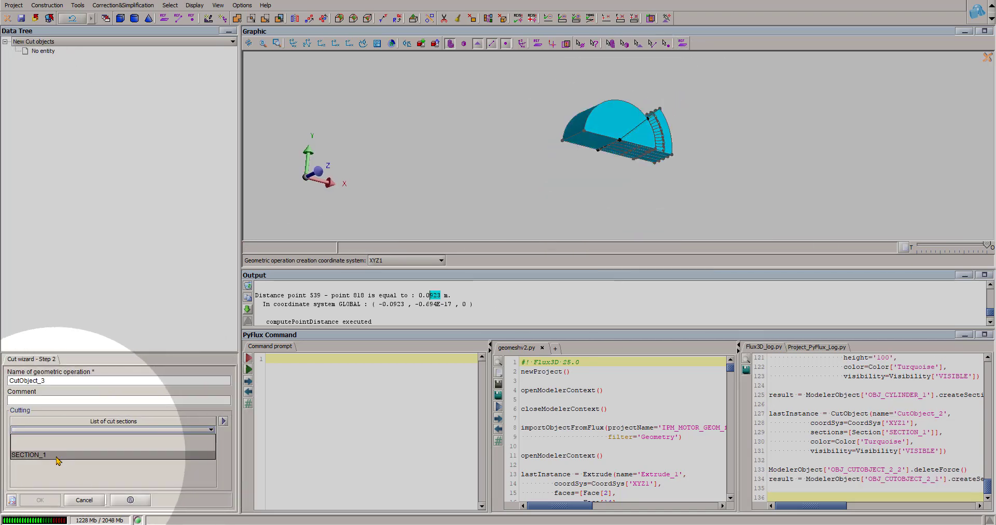
left_click(50, 499)
Step: Force delete the cylinder piece outside the motor sector, OBJ_CUTOBJECT_3_2
right_click(604, 106)
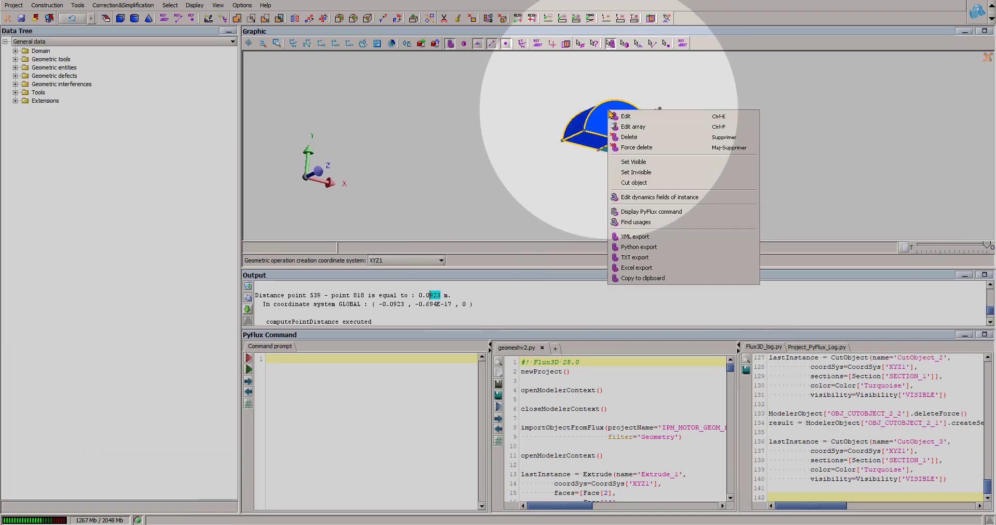
left_click(652, 149)
key("Return")
Step: Try to assemble the rotor objects OBJ_CUTOBJECT_1_1 to 1_6, OBJ_CUTOBJECT_3_1 and OBJ_EXTRUDE_2 to OBJ_CUTOBJECT_3_1 as master object, leaving out the stator pieces
middle_click_drag(696, 147, 763, 171)
scroll(712, 167, "up", 5)
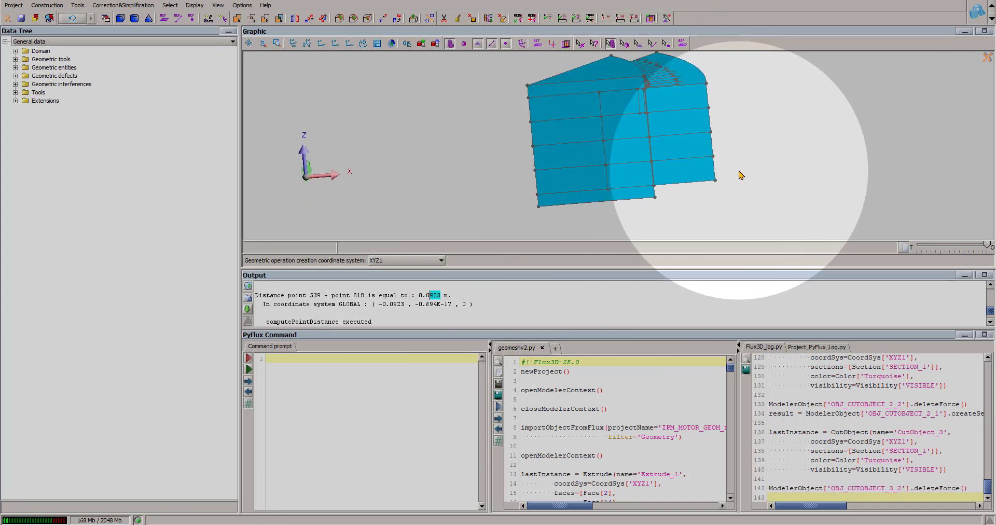
left_click(435, 44)
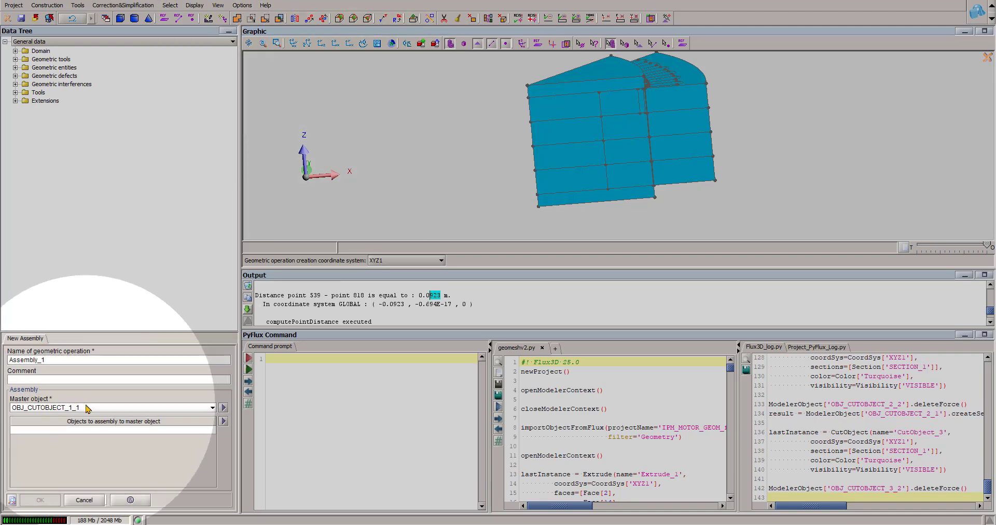
left_click(551, 92)
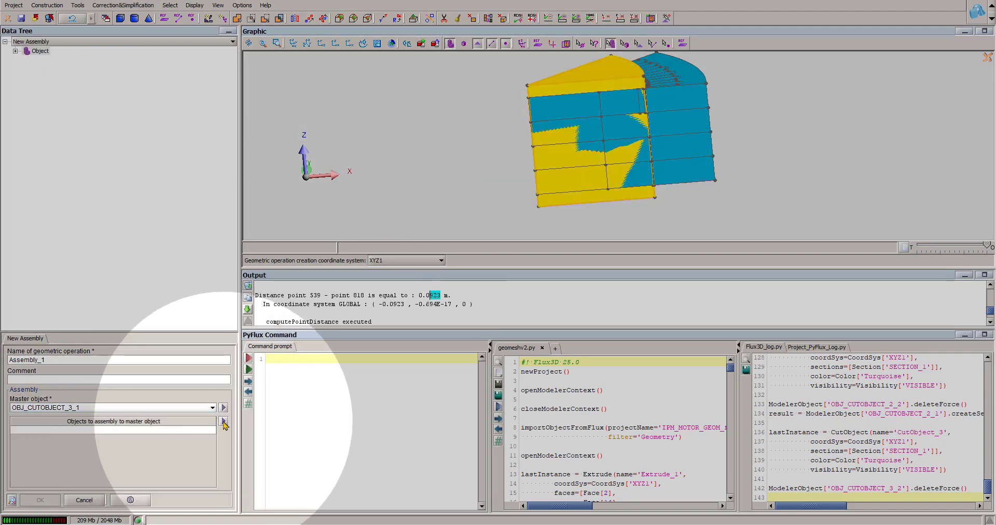
left_click(224, 422)
left_click(245, 428)
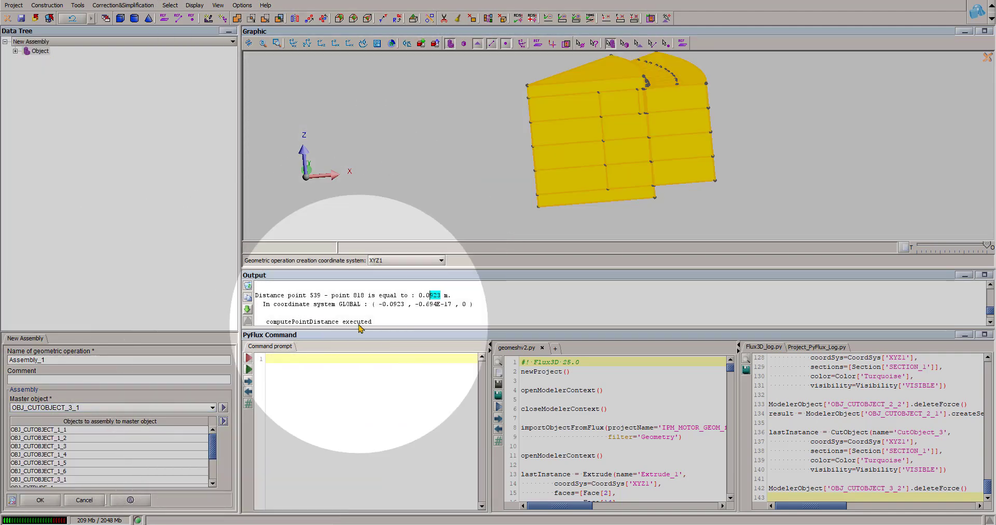
left_click(685, 122)
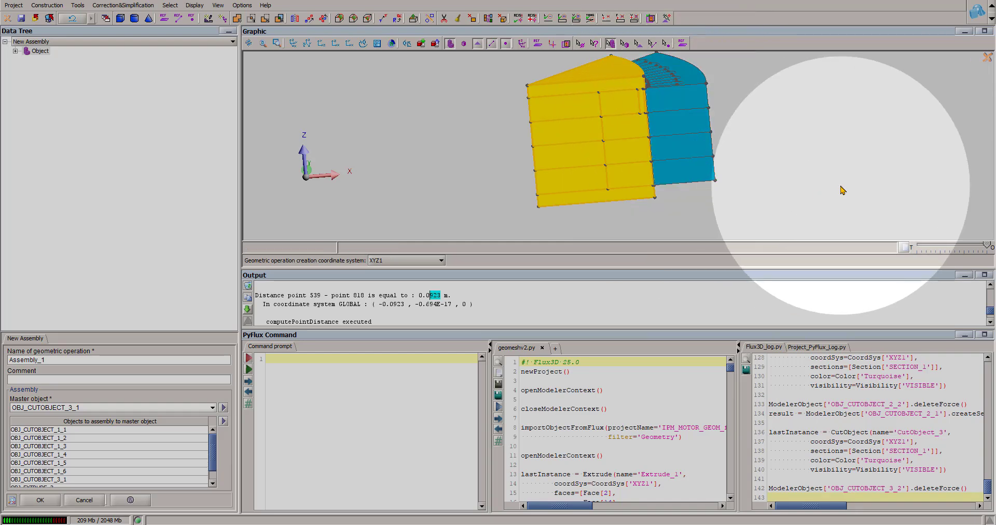
left_click(37, 502)
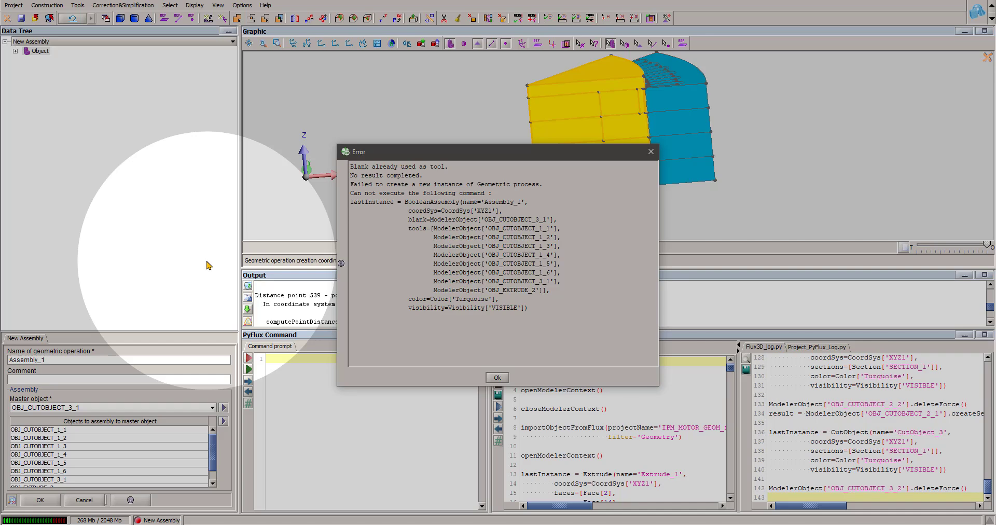
left_click(497, 377)
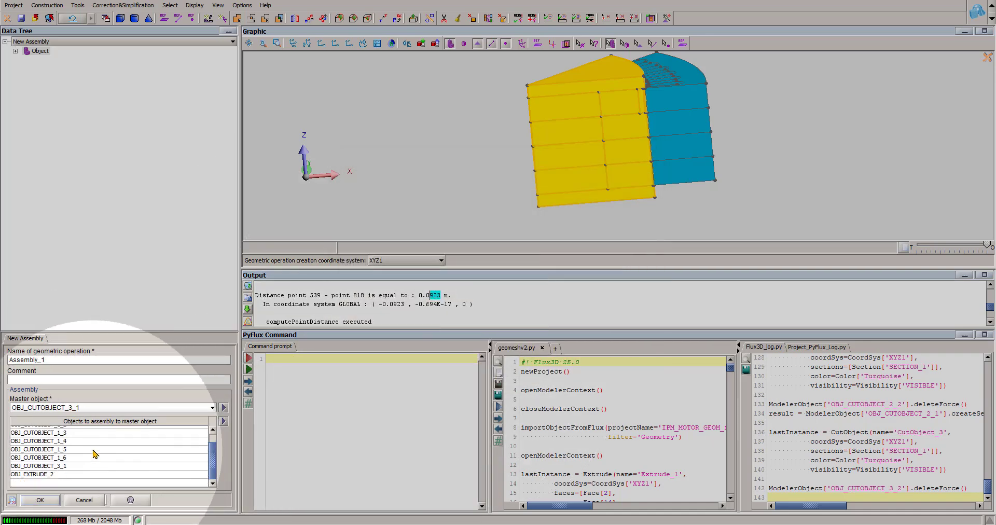
Step: Remove OBJ_CUTOBJECT_3_1 from the objects to assemble to the master object and create the assembly Assembly_1
left_click(59, 467)
left_click(64, 359)
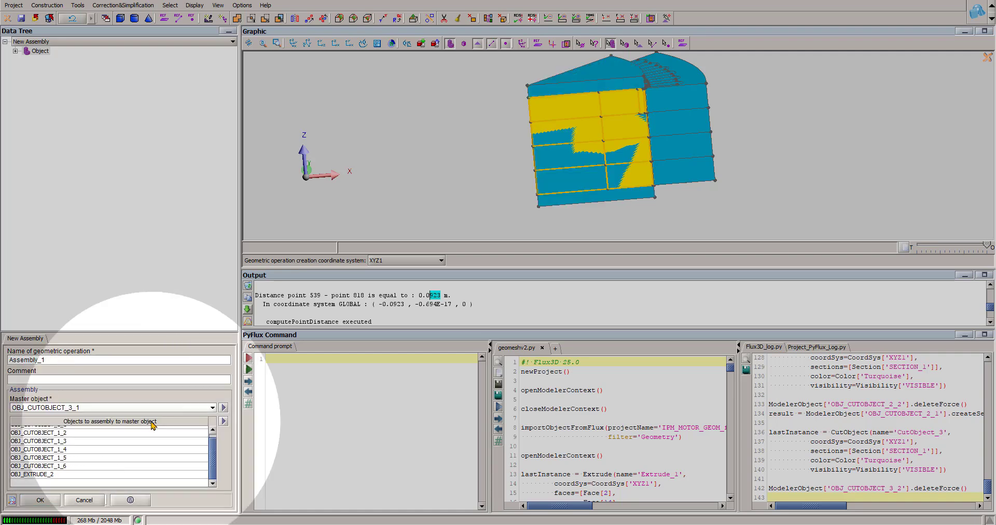
left_click(40, 502)
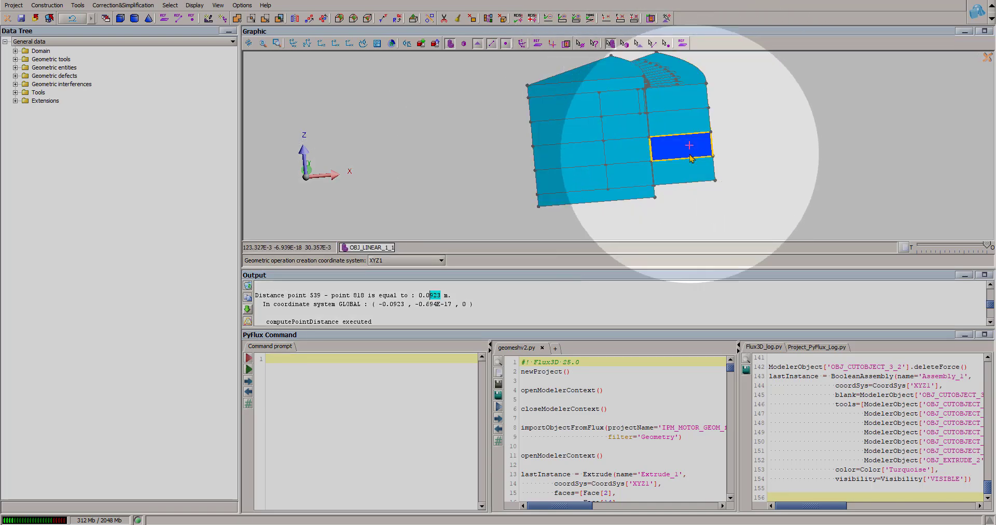
Step: Create an XY reference plane at Z offset 19 in coordinate system XYZ1
middle_click_drag(688, 210, 423, 126)
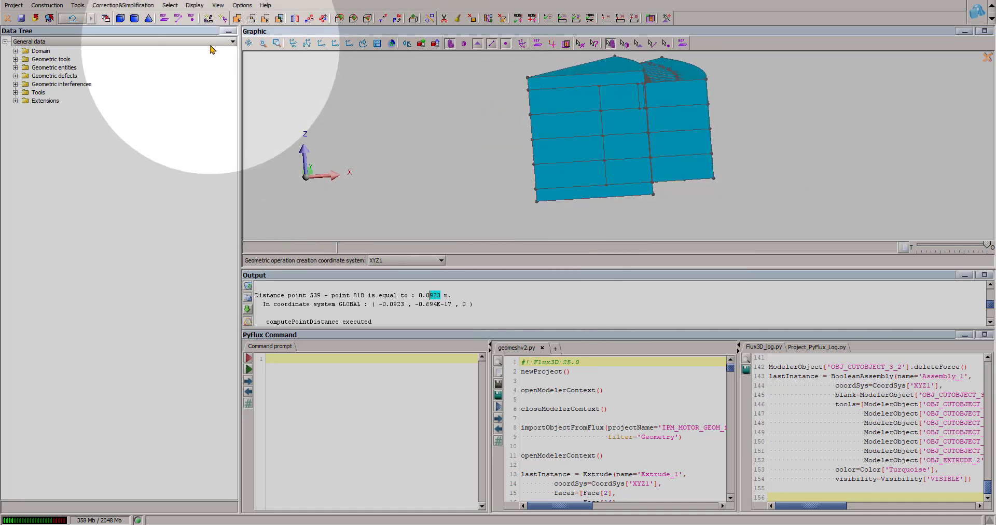
left_click(165, 18)
left_click(143, 165)
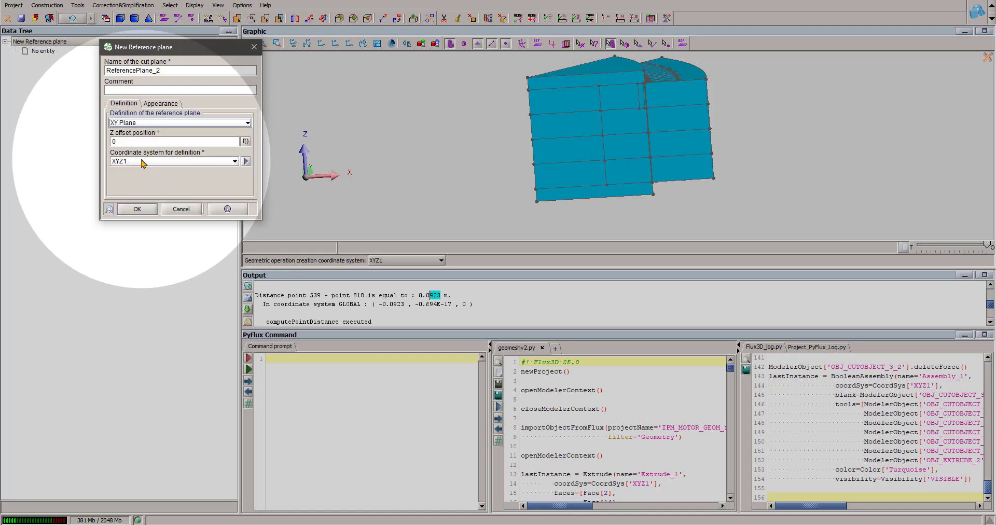
double_click(129, 143)
left_click(132, 162)
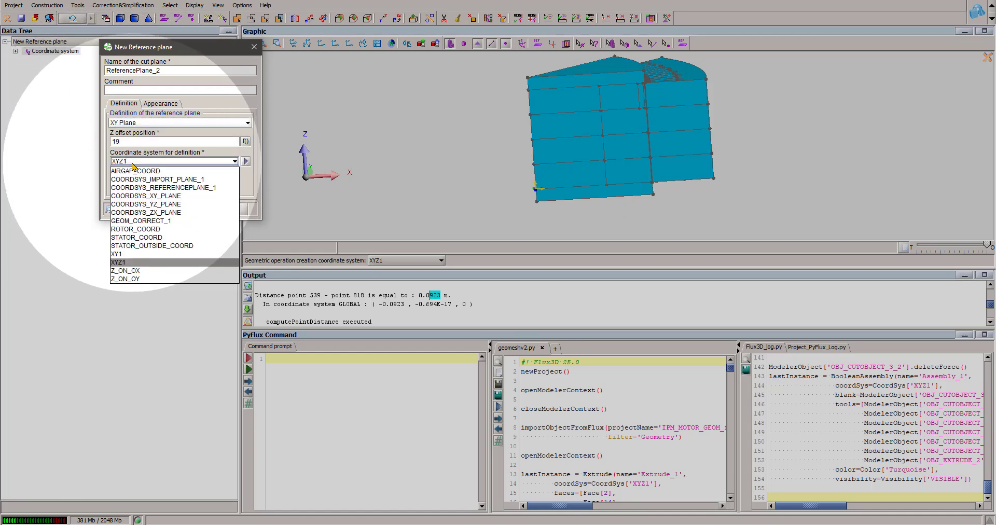
left_click(132, 162)
left_click(130, 211)
Step: Create an XY reference plane at Z offset 21 in coordinate system XYZ1
scroll(639, 191, "up", 4)
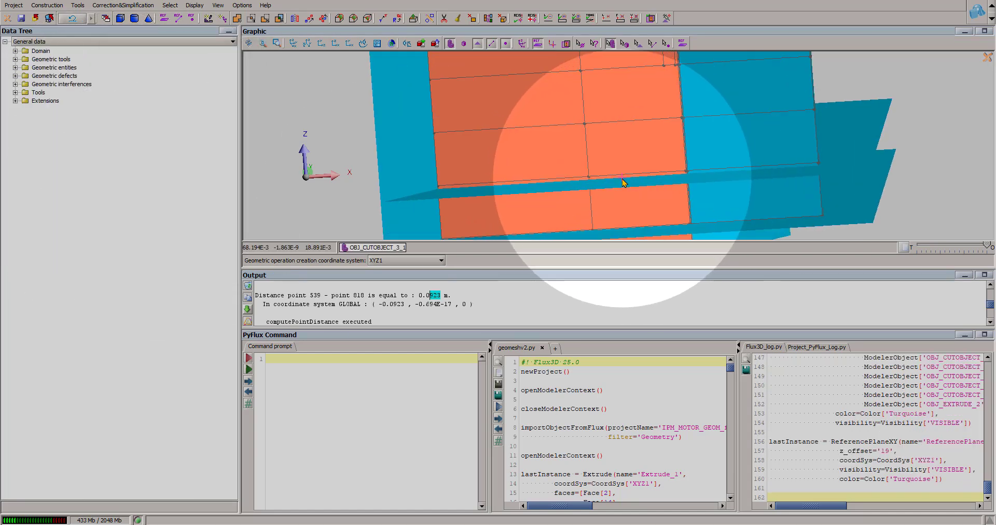
scroll(623, 182, "down", 5)
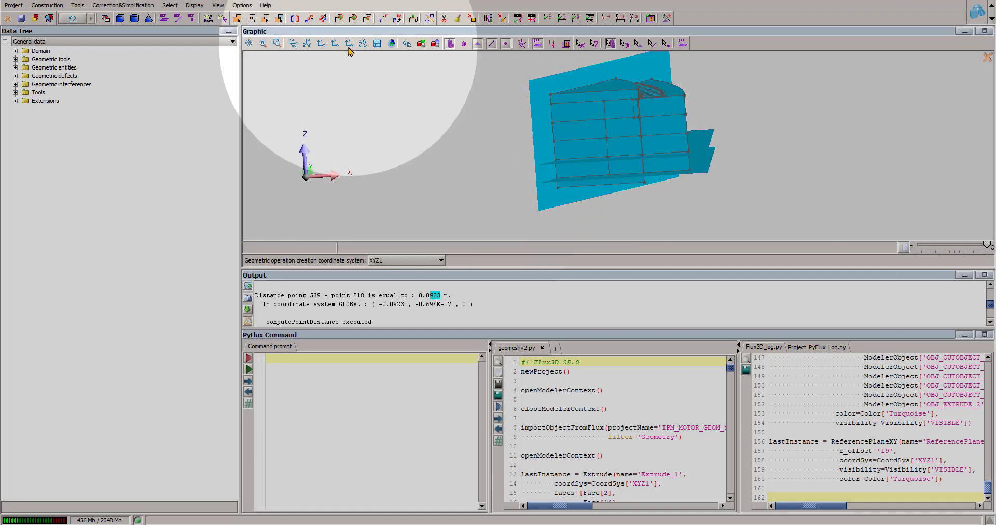
left_click(164, 17)
left_click(131, 141)
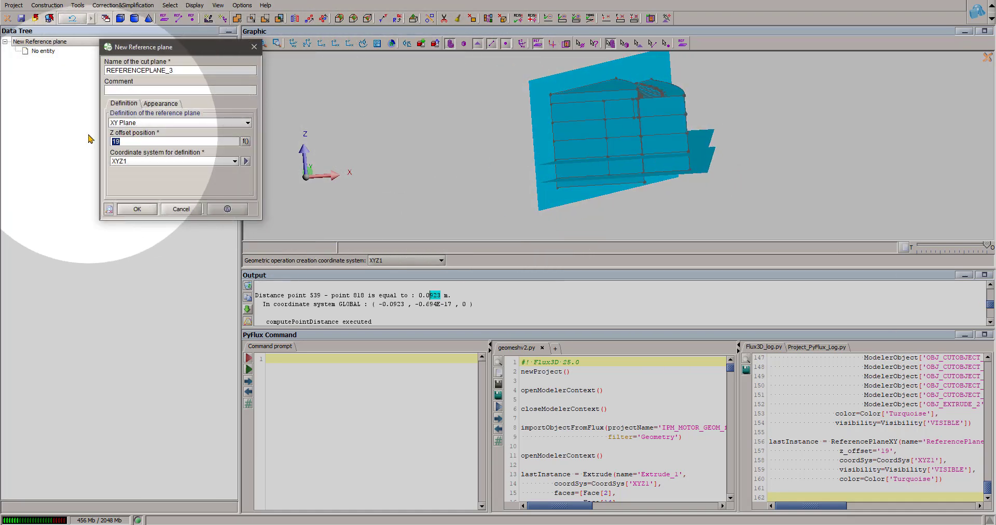
left_click(135, 208)
Step: Create an XY reference plane at Z offset 39 in coordinate system XYZ1
scroll(634, 149, "up", 5)
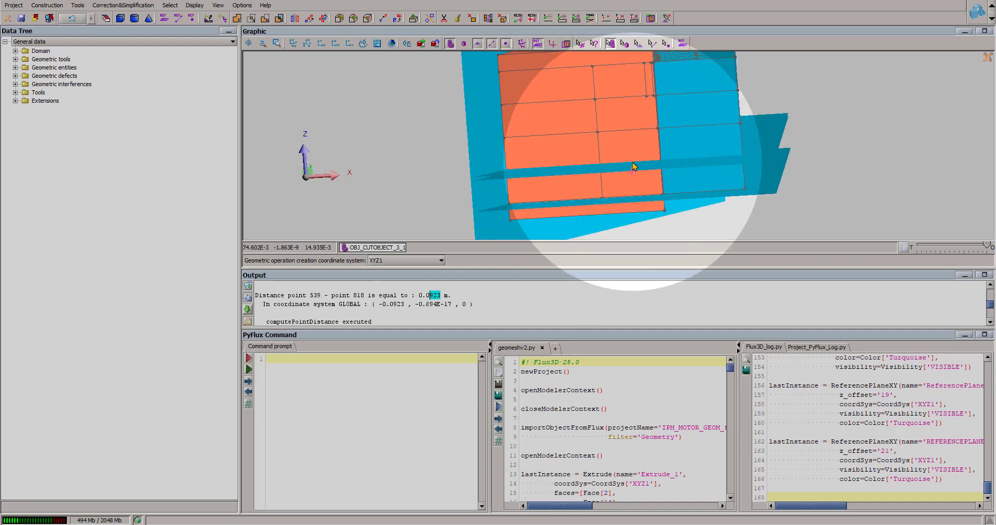
mouse_move(634, 150)
left_mouse_down()
mouse_move(594, 150)
mouse_move(633, 162)
left_mouse_up()
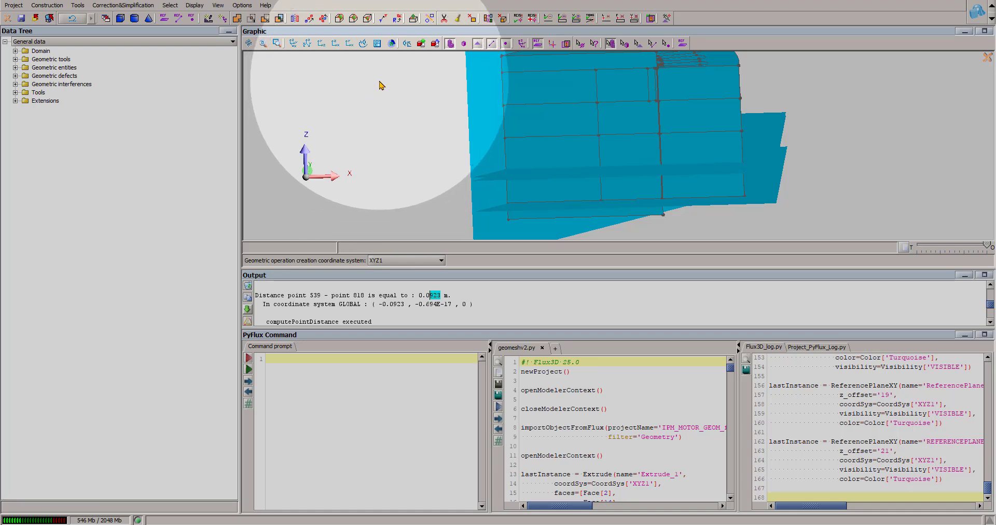
left_click(164, 18)
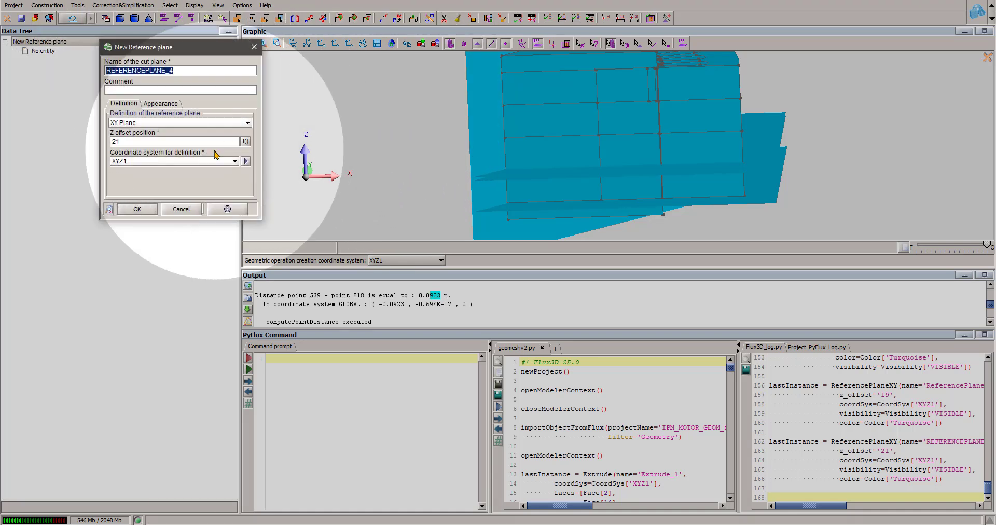
left_click_drag(132, 141, 78, 137)
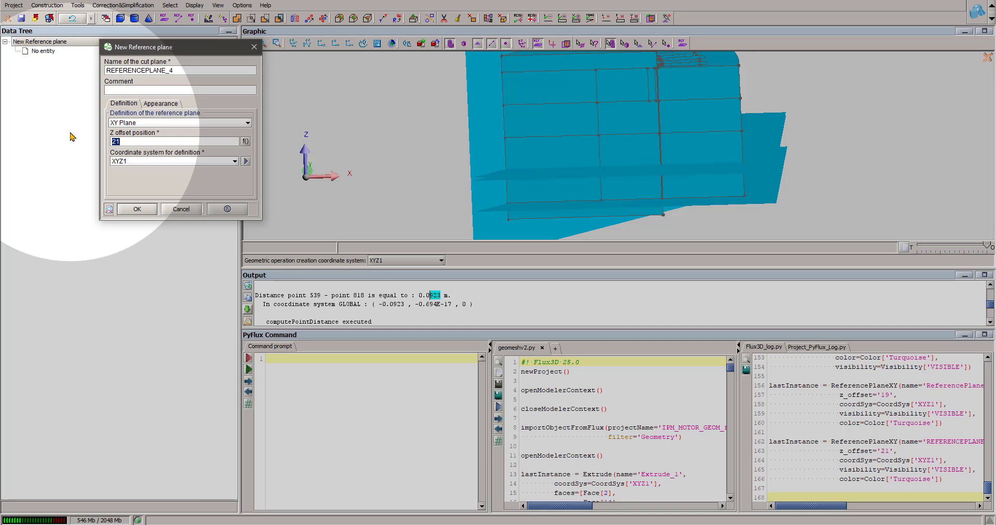
left_click(138, 210)
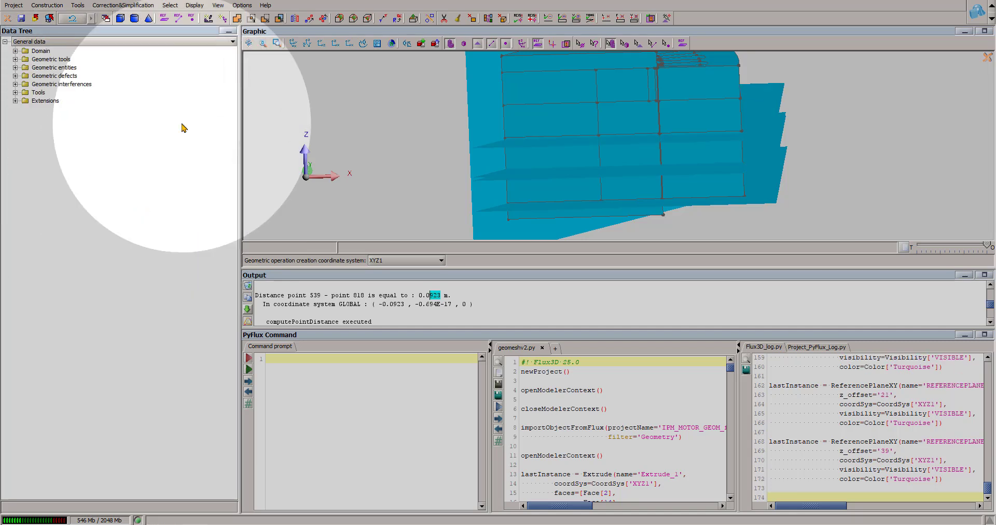
Step: Create two XY reference planes in coordinate system XYZ1, at Z offsets 41 and 59
left_click(164, 18)
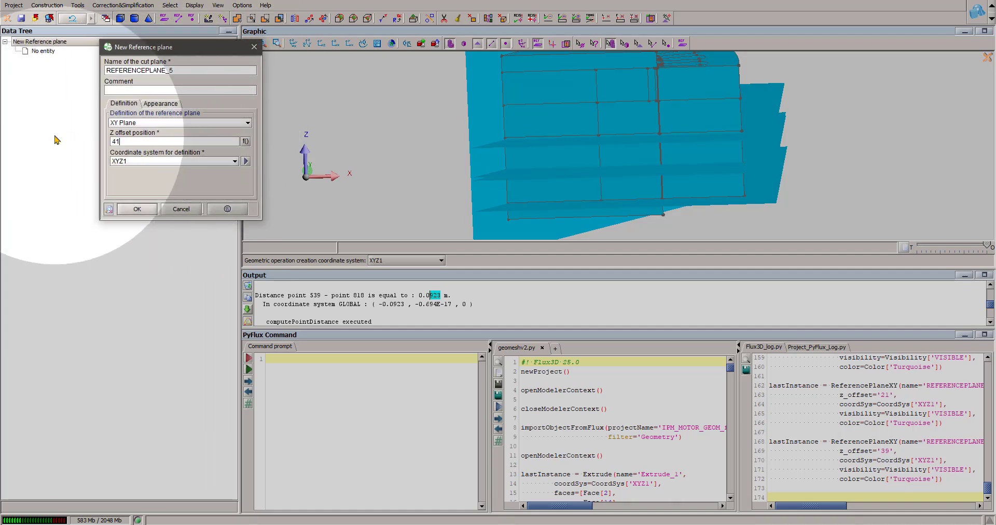
left_click(136, 209)
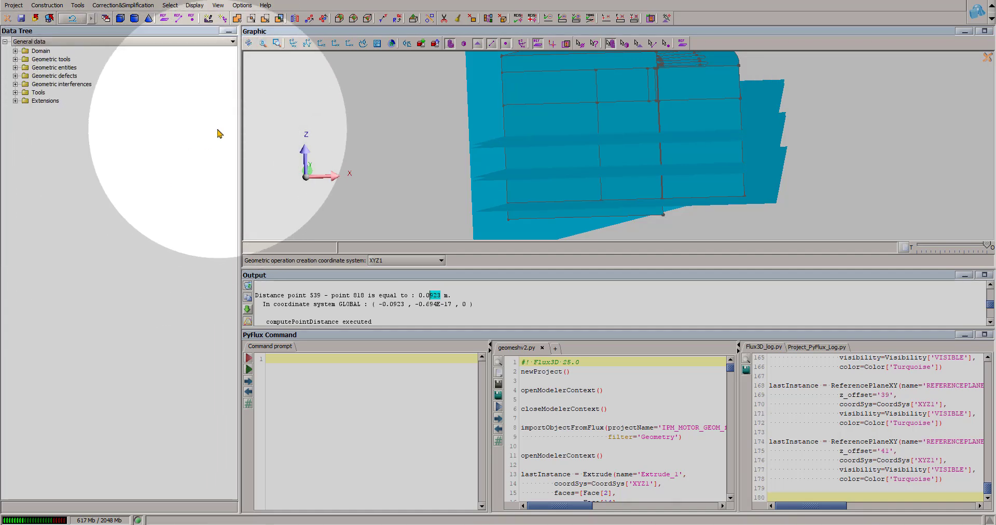
left_click(164, 17)
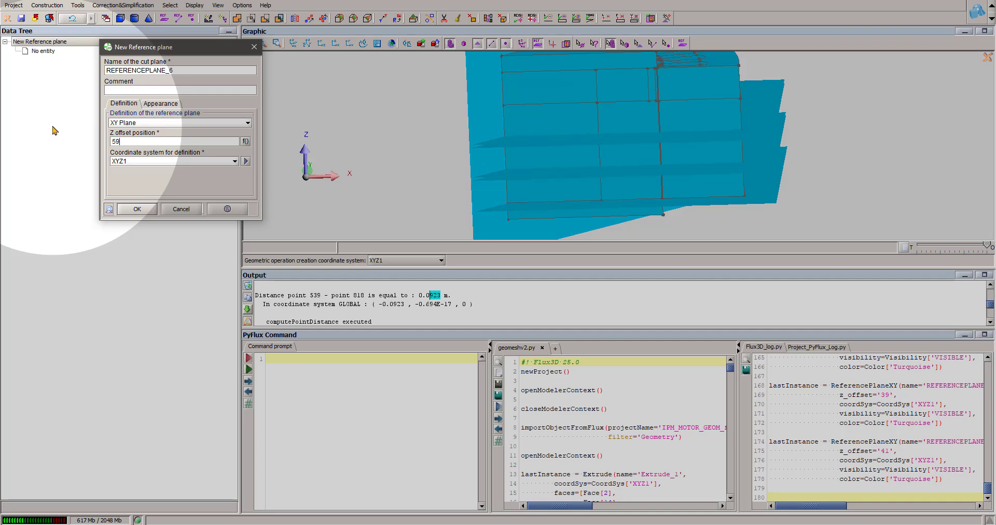
left_click(137, 209)
Step: Create an XY reference plane at Z offset 61 in coordinate system XYZ1
left_click(164, 17)
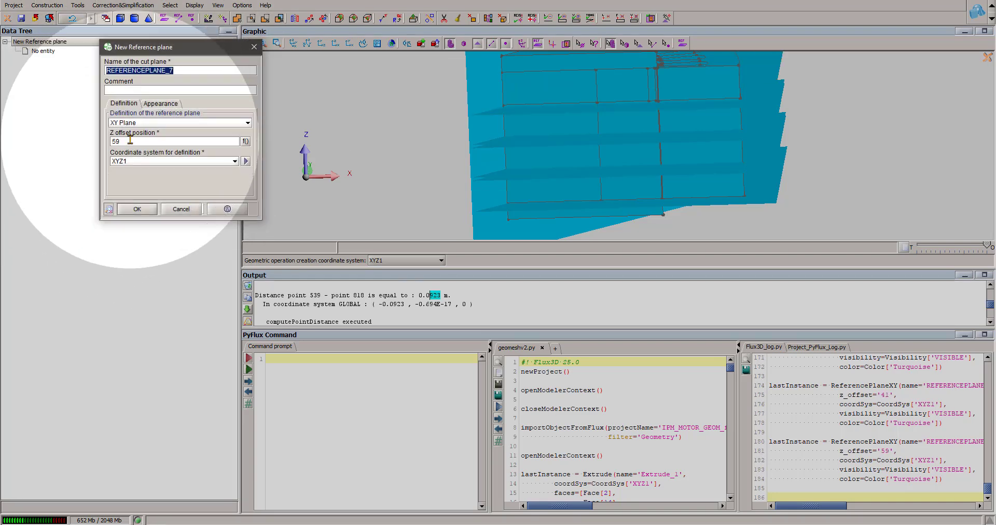
left_click(130, 140)
type("61")
left_click(137, 209)
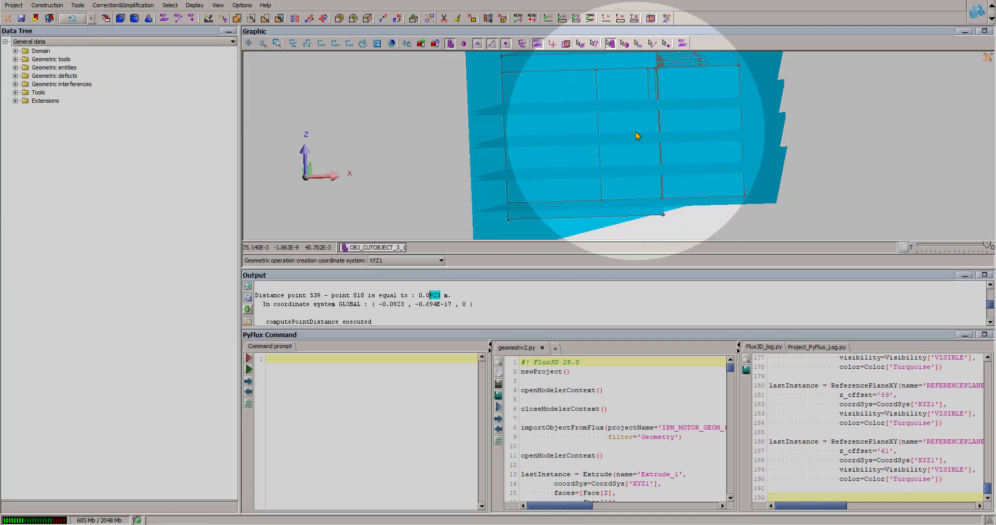
Step: Cut OBJ_EXTRUDE_1 and OBJ_CUTOBJECT_3_1 along REFERENCEPLANE_2 using SECTION_1 and SECTION_2 as the cut sections
left_click(445, 20)
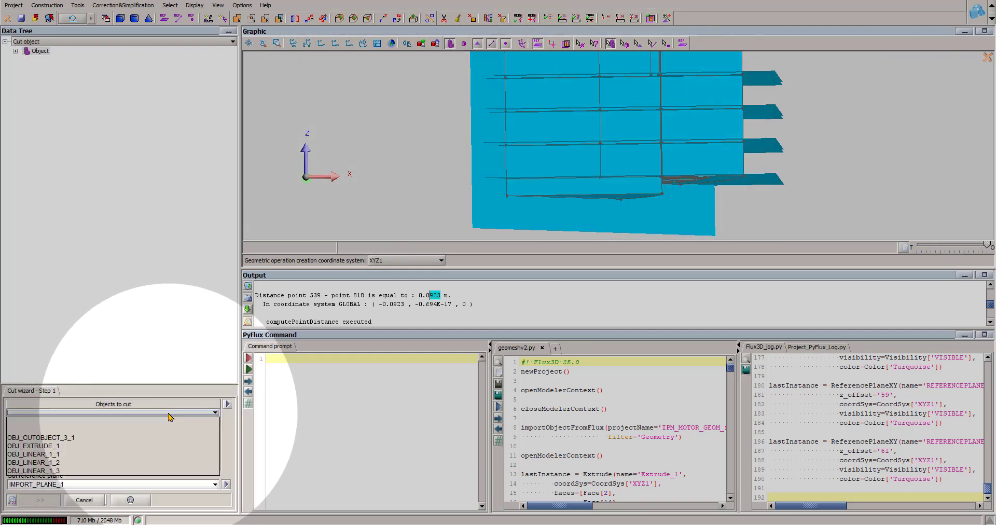
scroll(745, 222, "up", 2)
left_click(750, 177)
left_click(653, 172)
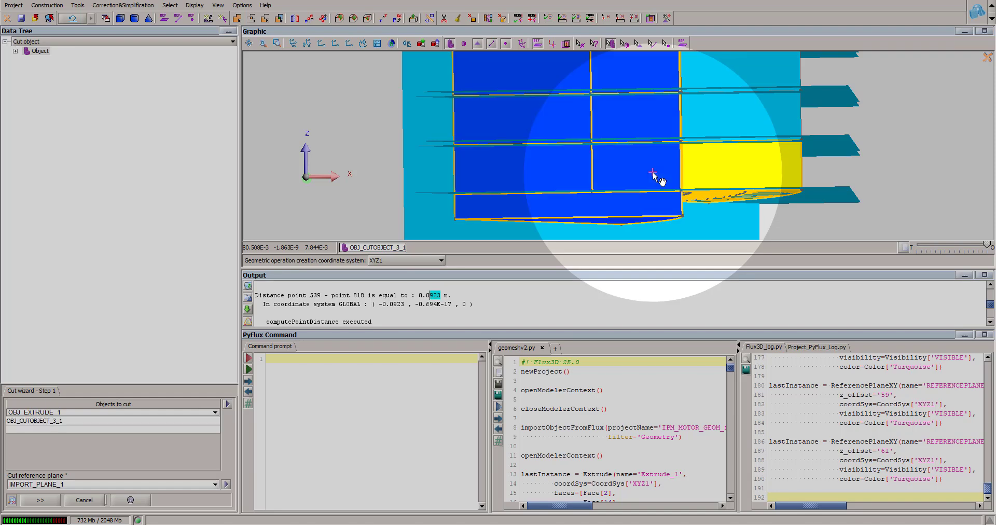
left_click(50, 483)
left_click(833, 153)
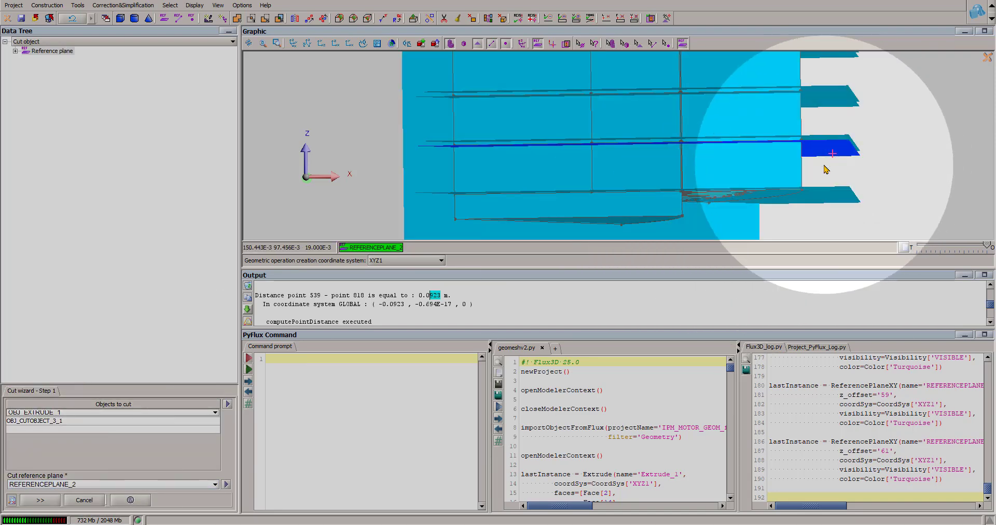
left_click(40, 500)
left_click(47, 429)
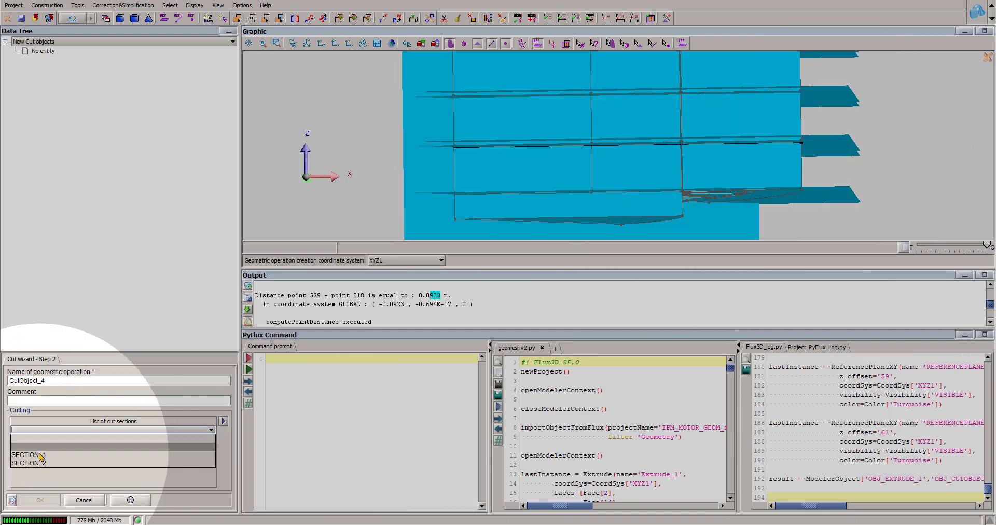
left_click(41, 456)
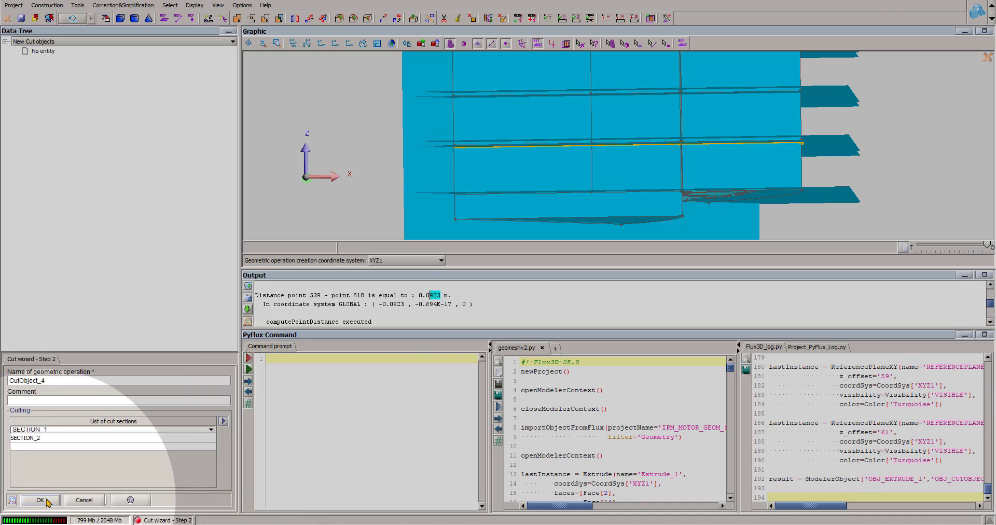
left_click(47, 500)
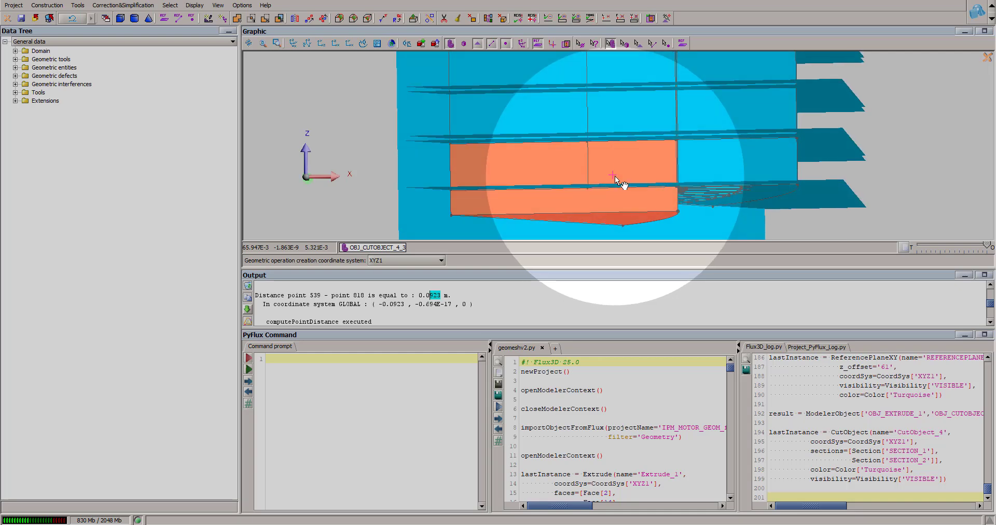
Step: Cut OBJ_LINEAR_1_1 and OBJ_CUTOBJECT_4_4 along REFERENCEPLANE_3 using SECTION_1 and SECTION_2 as the cut sections
left_click(444, 19)
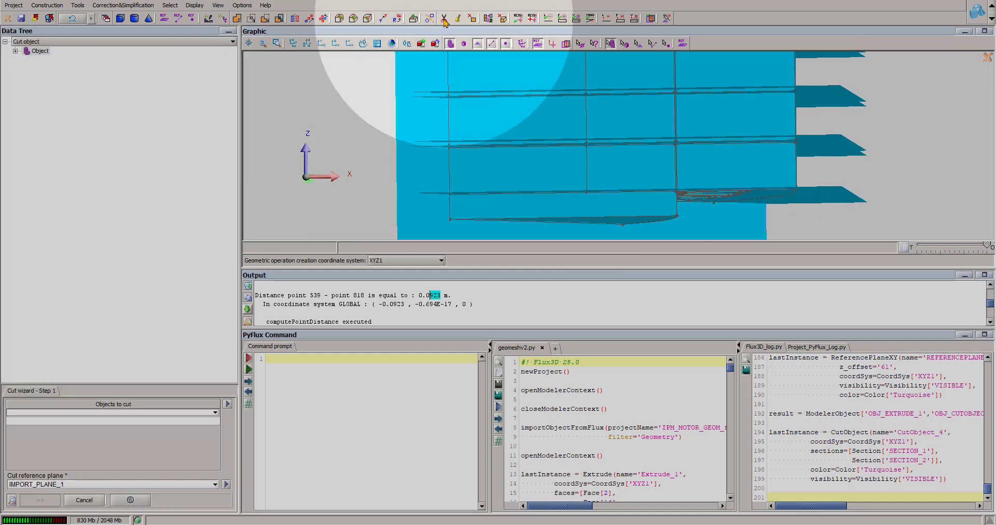
left_click(716, 126)
left_click(641, 122)
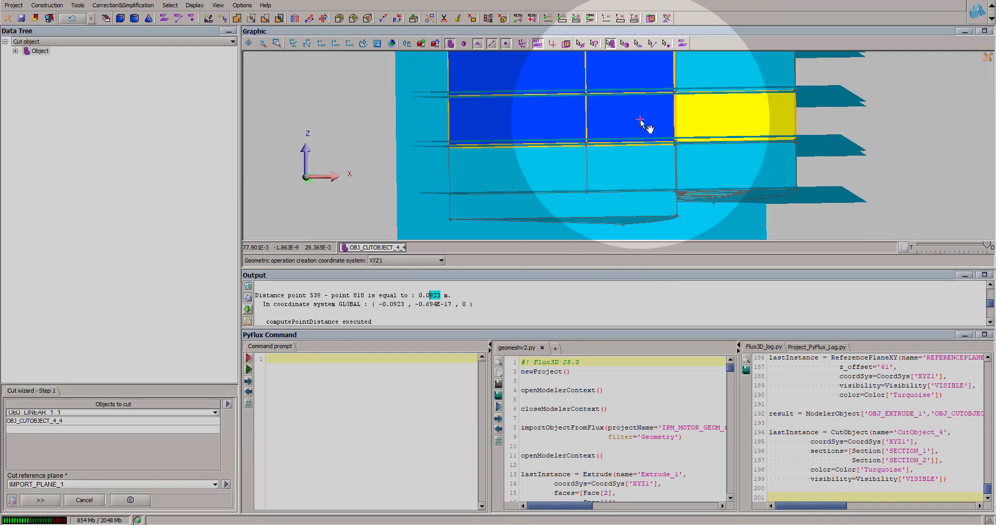
left_click(107, 482)
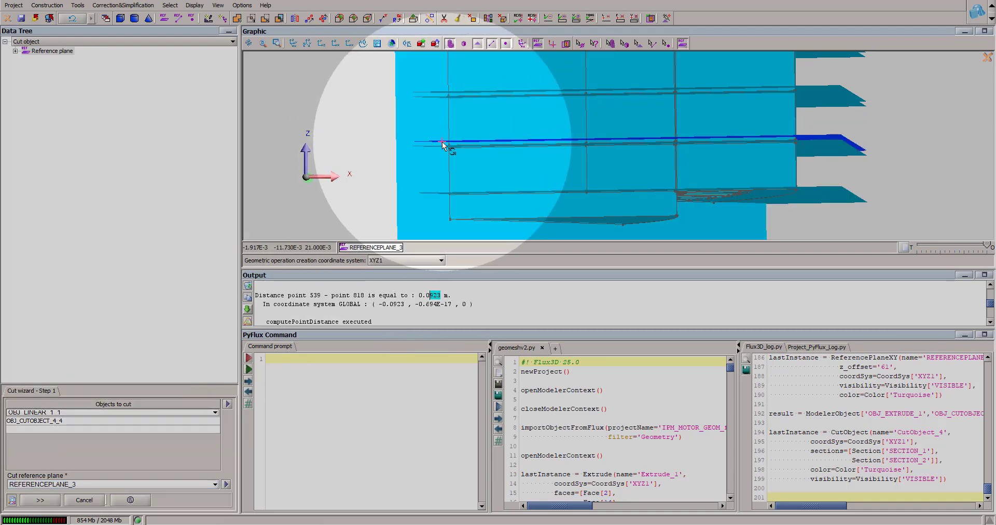
left_click(40, 500)
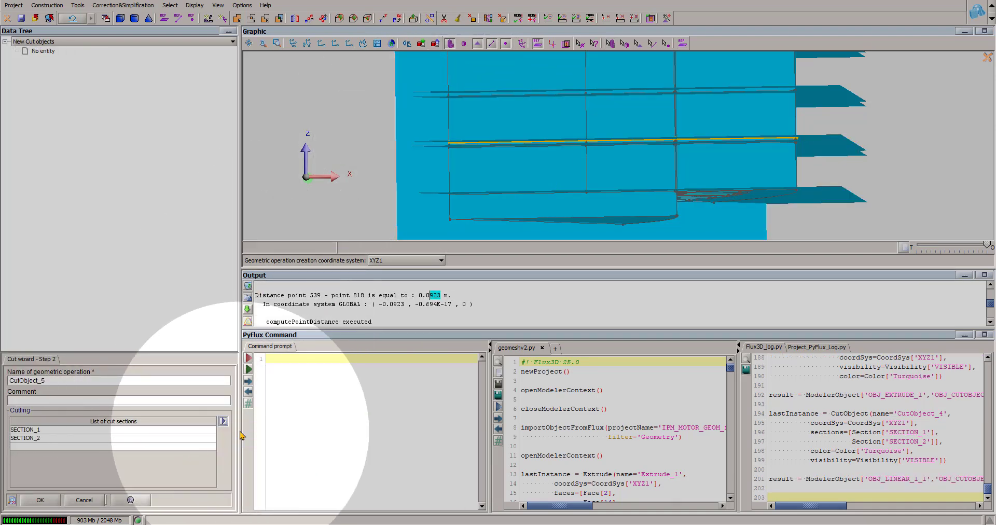
Step: Cut OBJ_CUTOBJECT_5_1 and OBJ_CUTOBJECT_5_4 along REFERENCEPLANE_4 using SECTION_1 and SECTION_2 as the cut sections
scroll(831, 195, "up", 3)
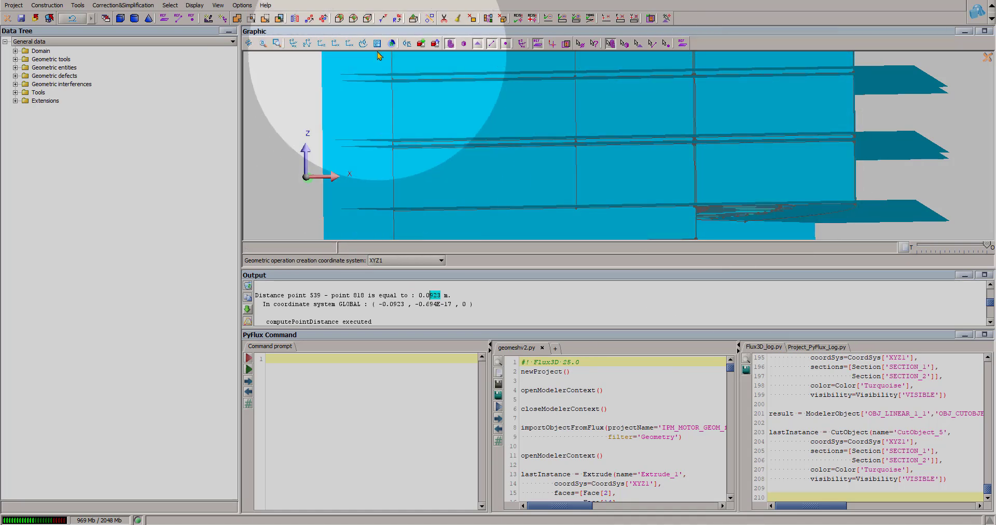
left_click(445, 20)
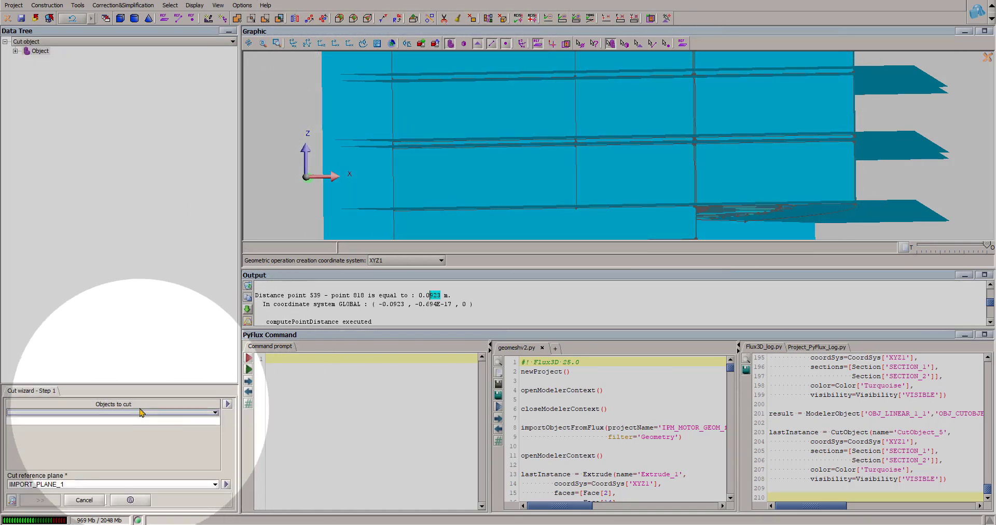
left_click(778, 116)
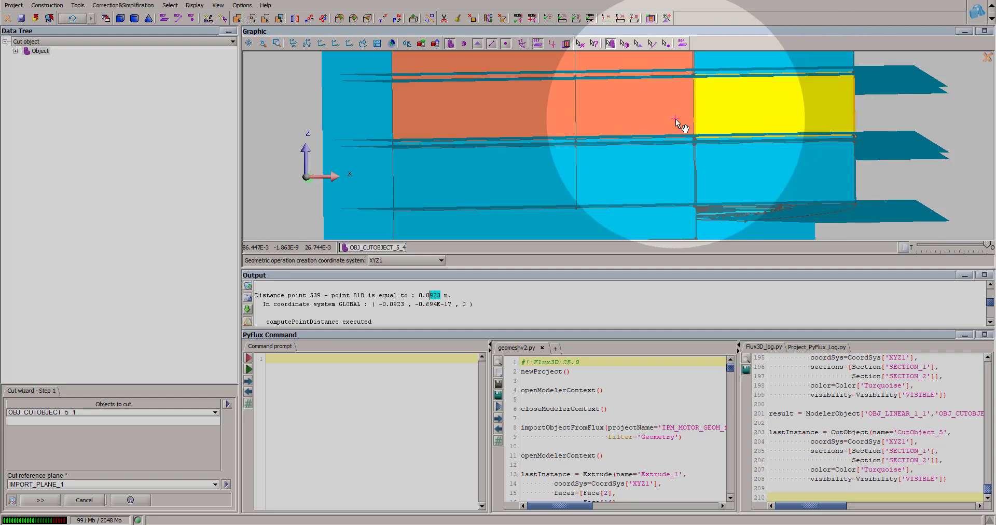
left_click(679, 122)
left_click(98, 483)
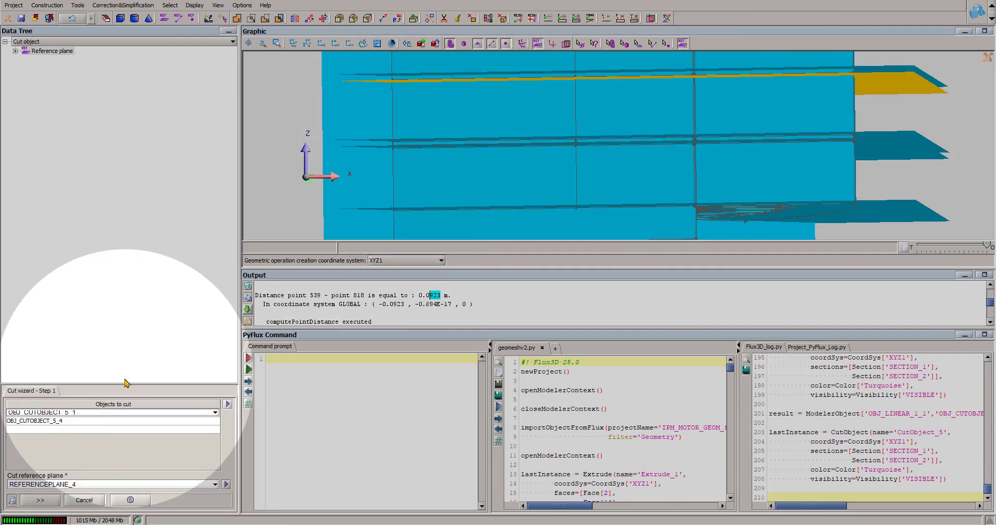
left_click(40, 500)
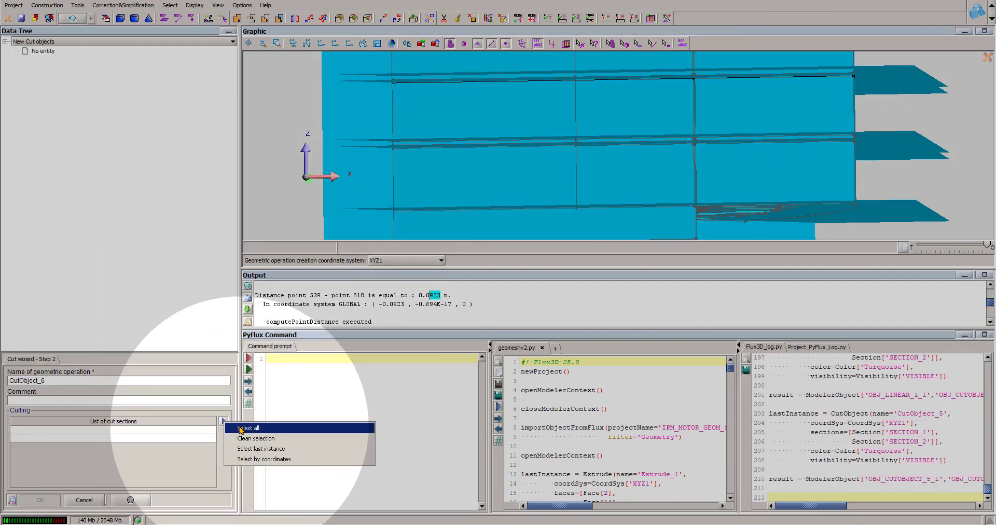
left_click(242, 428)
middle_click_drag(811, 183, 767, 183)
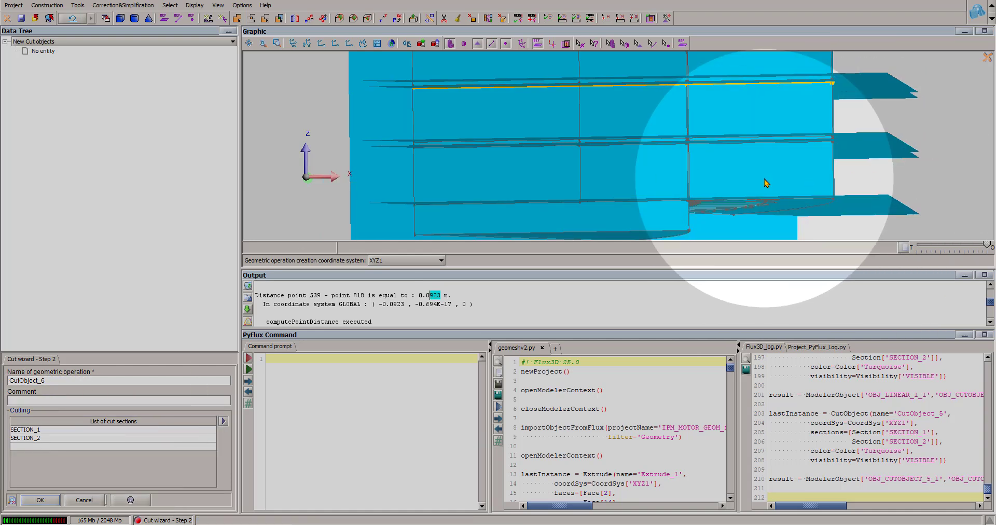
key("Return")
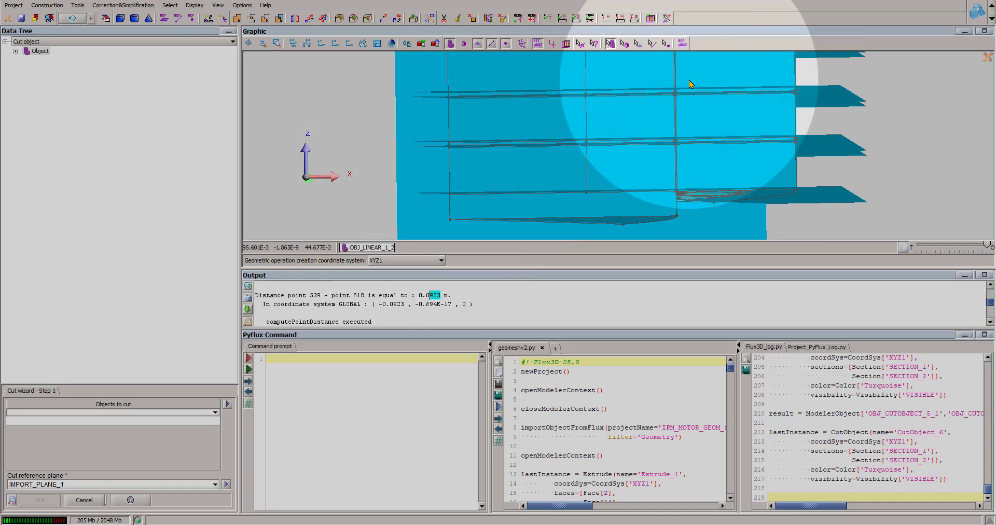
Step: Cut OBJ_LINEAR_1_2 and OBJ_CUTOBJECT_6_3 along REFERENCEPLANE_5, using all available cut sections
left_click(643, 79)
left_click(47, 484)
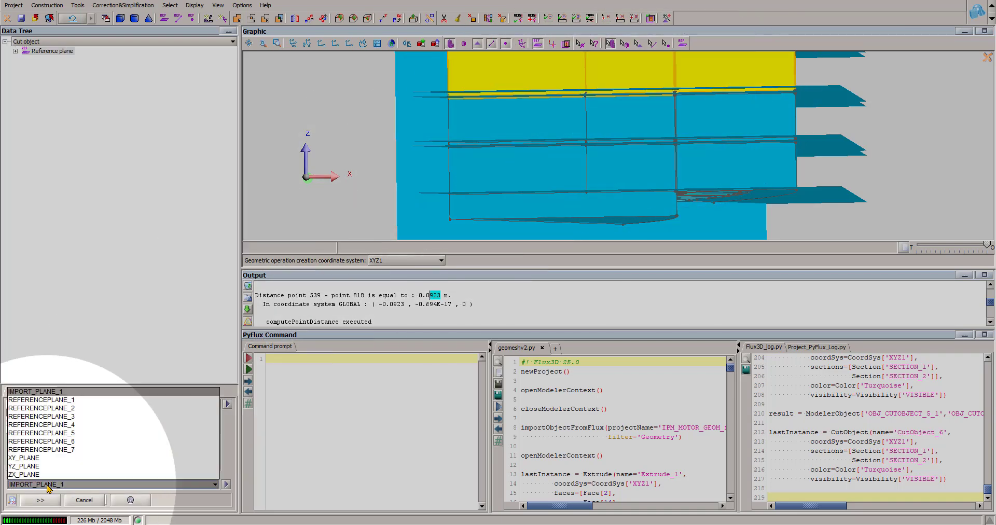
left_click(47, 484)
left_click(822, 89)
left_click(40, 499)
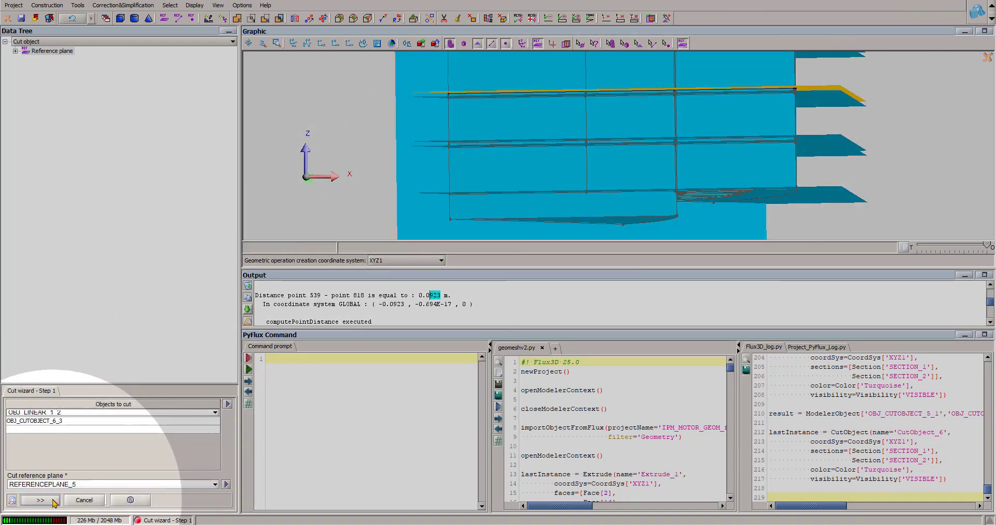
left_click(224, 421)
left_click(248, 425)
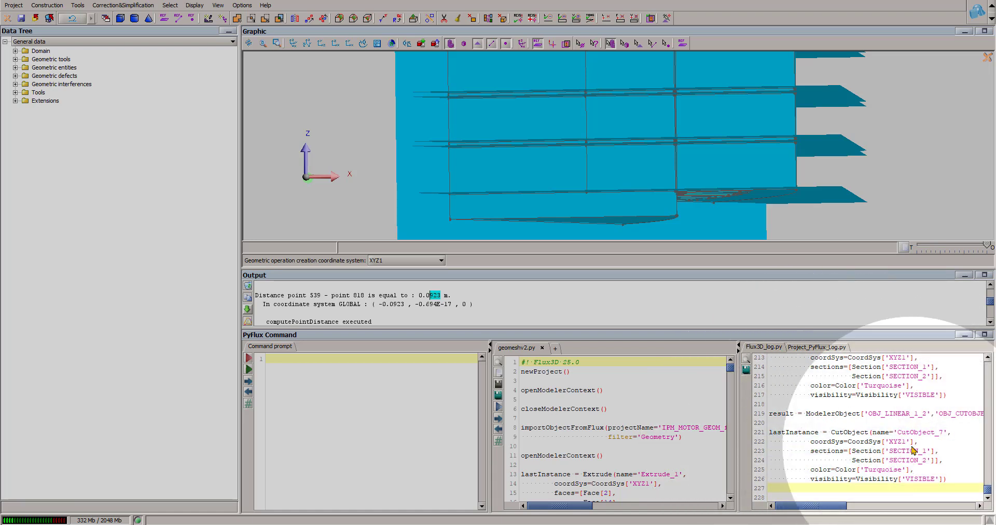
Step: Cut OBJ_CUTOBJECT_7_1 and OBJ_CUTOBJECT_7_4 along REFERENCEPLANE_6 using SECTION_1 and SECTION_2 as the cut sections
left_click_drag(672, 124, 655, 143)
right_click_drag(655, 144, 645, 193)
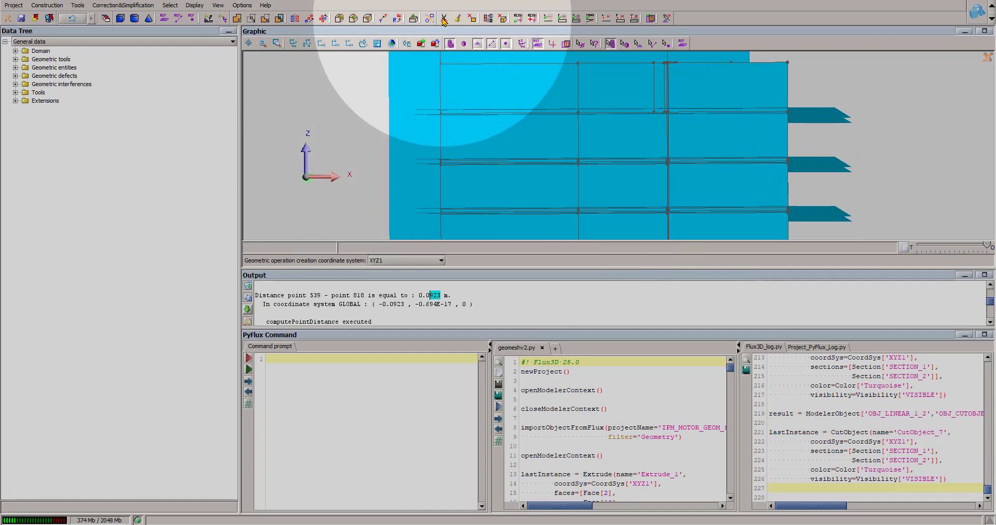
left_click(443, 18)
left_click(174, 415)
left_click(707, 145)
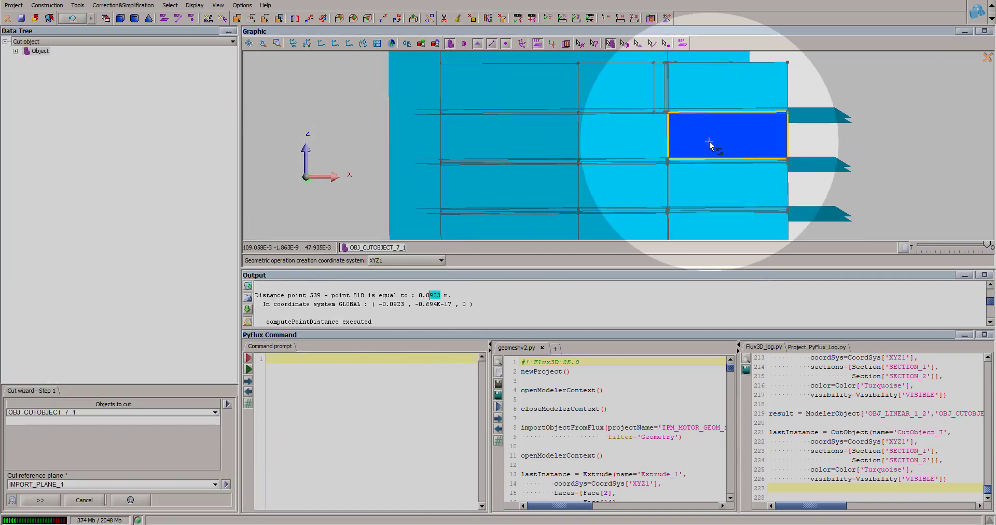
left_click(633, 140)
left_click(69, 487)
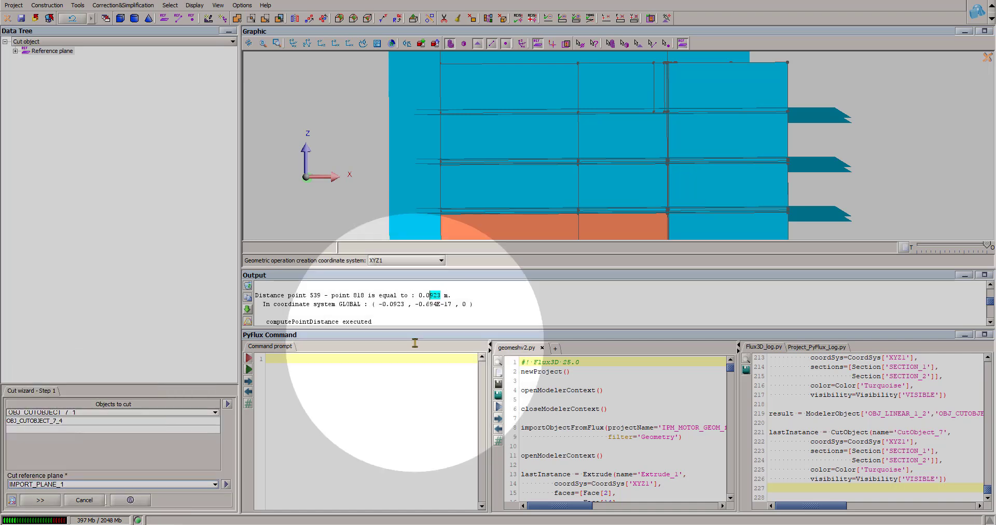
left_click(813, 115)
left_click(36, 501)
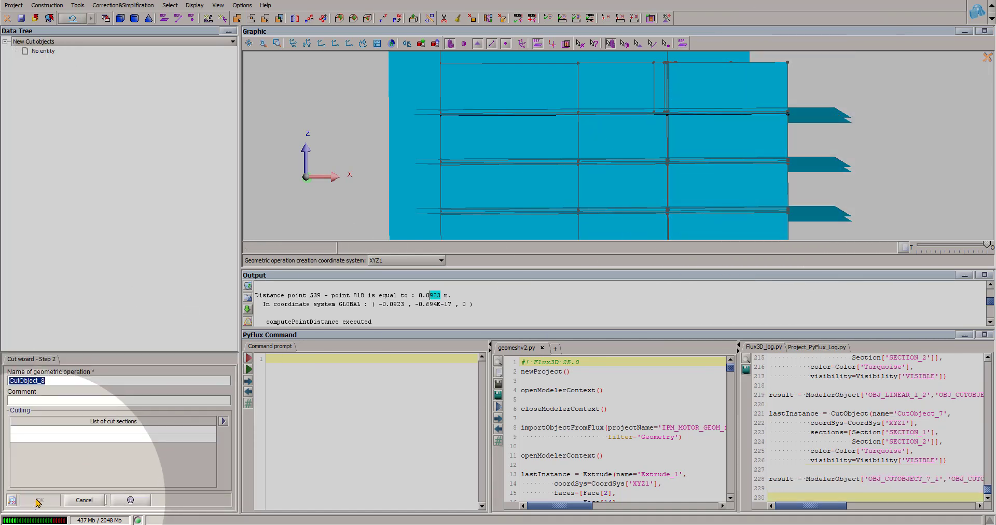
left_click(223, 421)
left_click(275, 424)
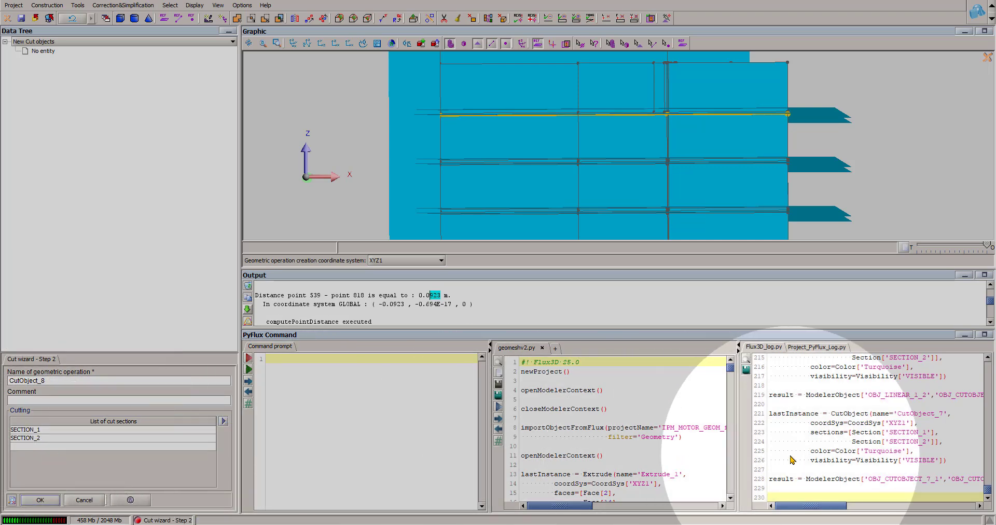
key("Return")
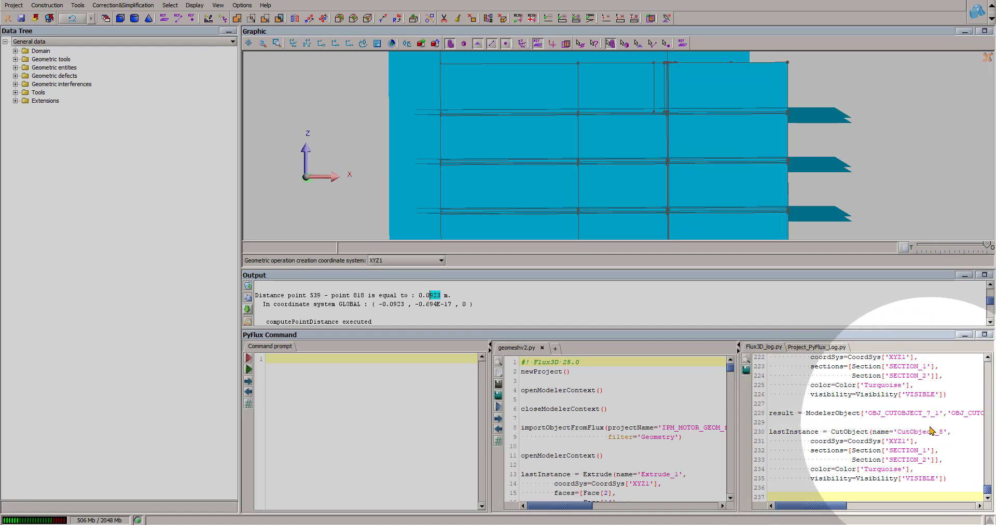
Step: Cut OBJ_LINEAR_1_3 and OBJ_CUTOBJECT_8_3 along REFERENCEPLANE_7 using SECTION_1 and SECTION_2 as the cut sections
scroll(674, 138, "up", 5)
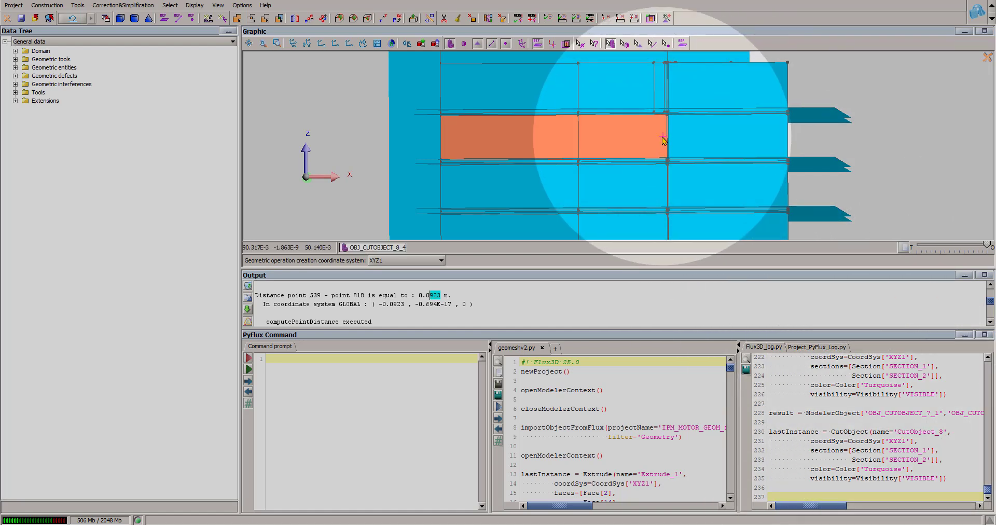
middle_click_drag(662, 137, 641, 183)
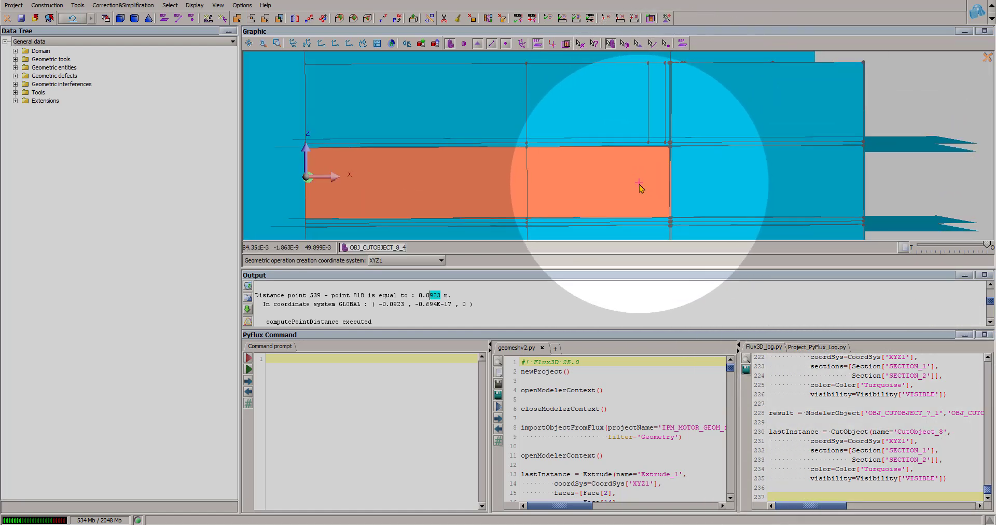
left_click(442, 19)
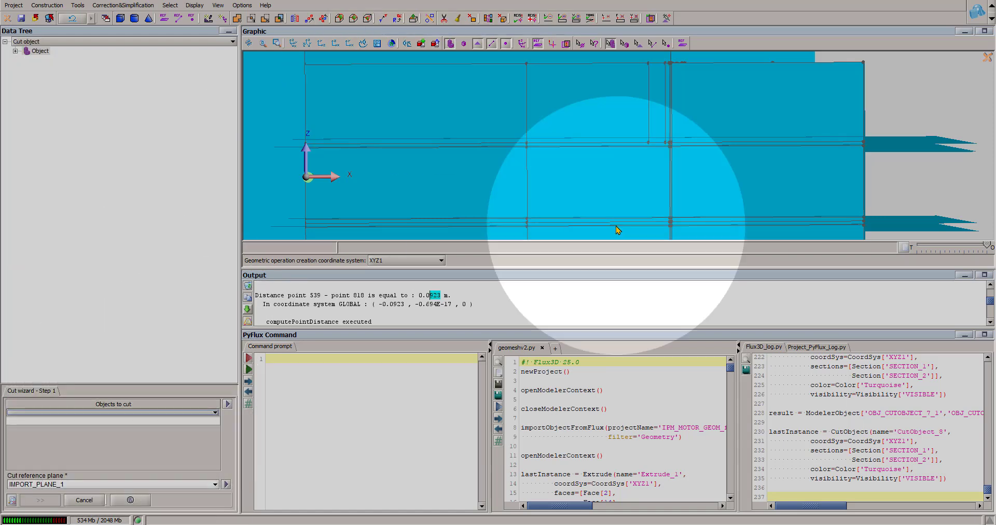
left_click(786, 120)
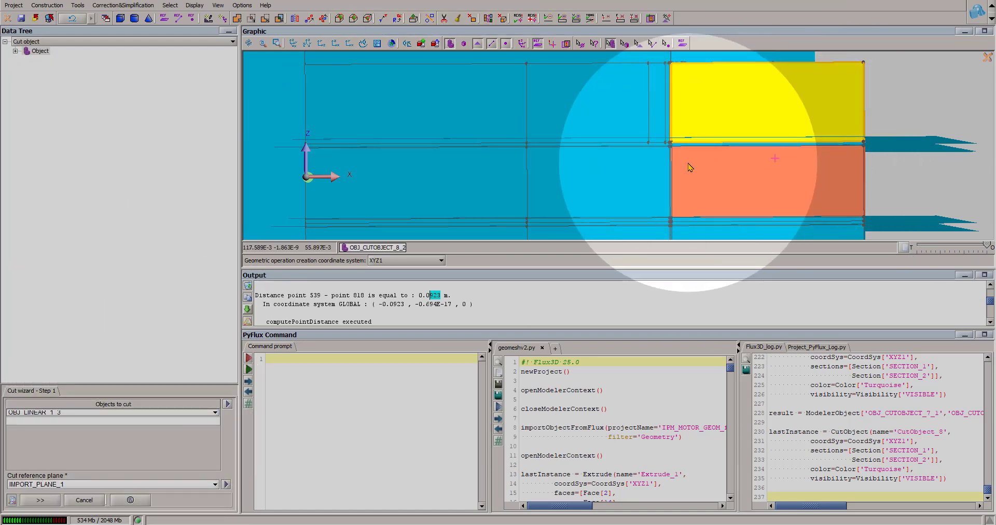
left_click(583, 112)
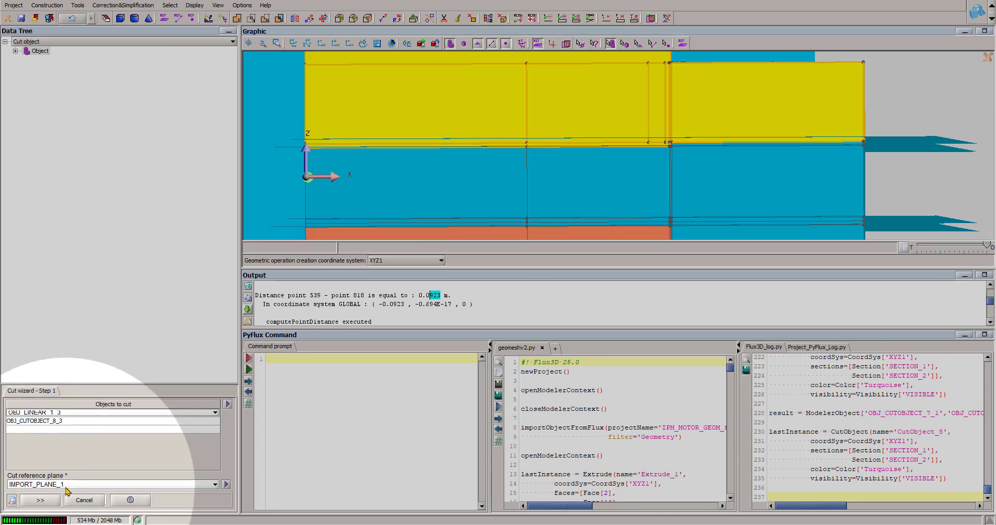
left_click(66, 485)
left_click(884, 156)
left_click(41, 502)
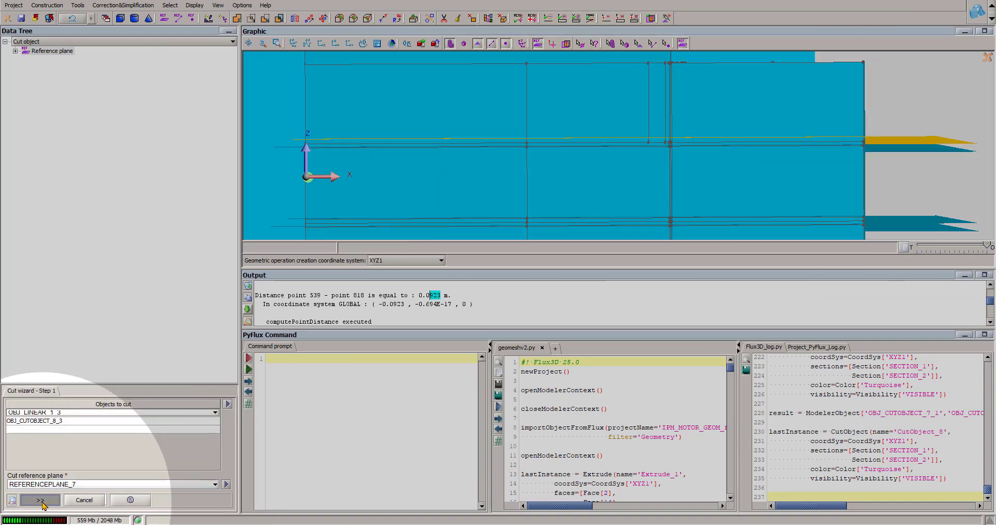
right_click(228, 446)
left_click(225, 464)
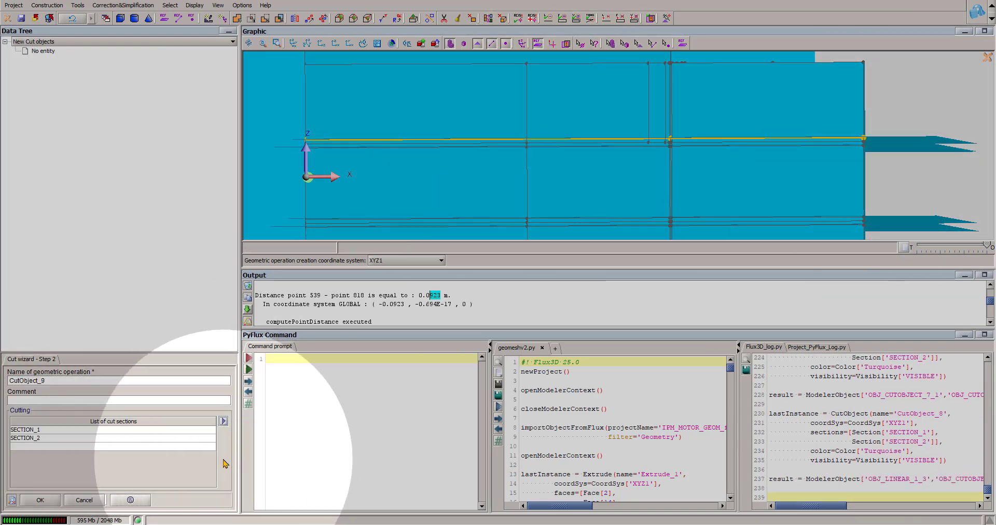
left_click(40, 501)
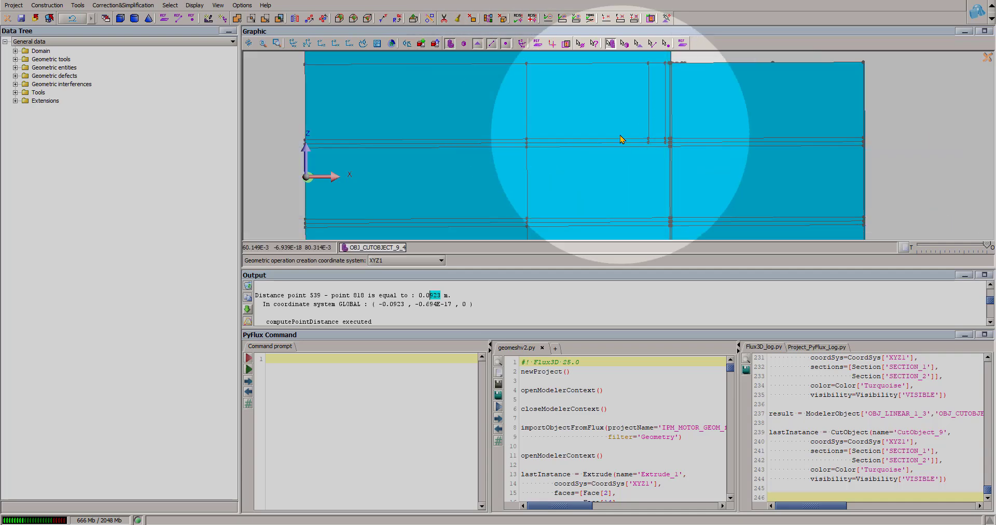
Step: Compute the distance between the motor's axis point and the outer corner point at the top of the stator
scroll(620, 136, "down", 5)
right_click_drag(804, 168, 767, 127)
scroll(638, 167, "down", 2)
left_click_drag(626, 179, 477, 137)
left_click(477, 133, "ctrl")
right_click(694, 134)
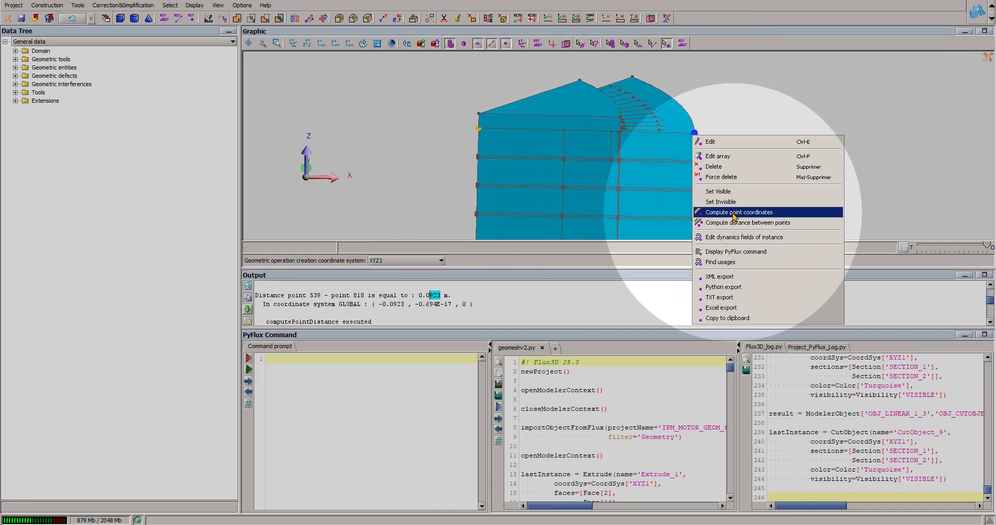
left_click(740, 227)
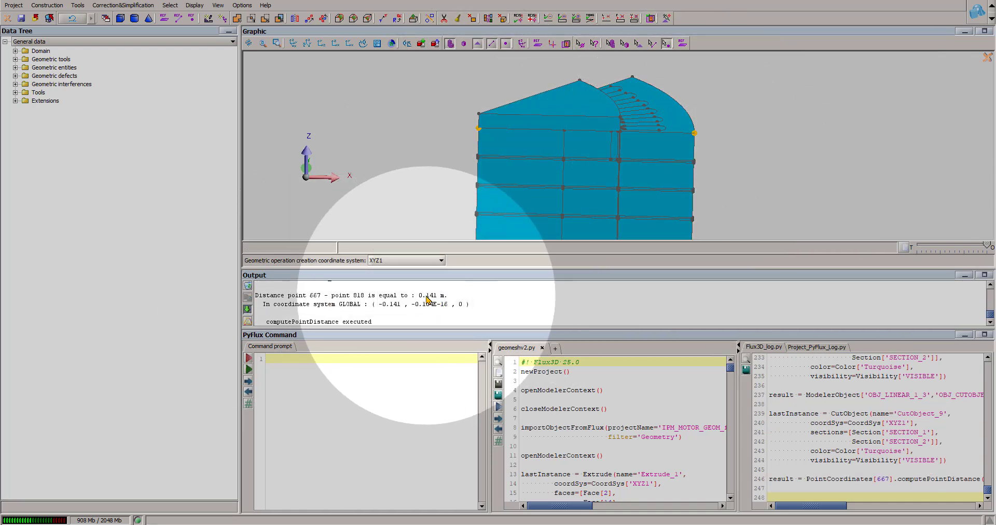
Step: Create a cylinder with its base circle centred at 0, 0, -10, a radius of 141 and a height of 100
left_click(134, 19)
left_click(182, 399)
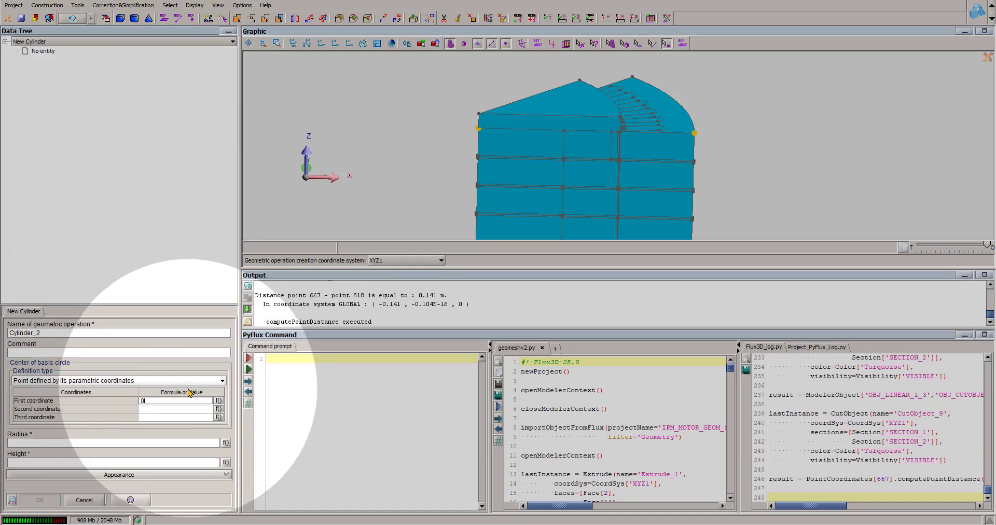
left_click(131, 442)
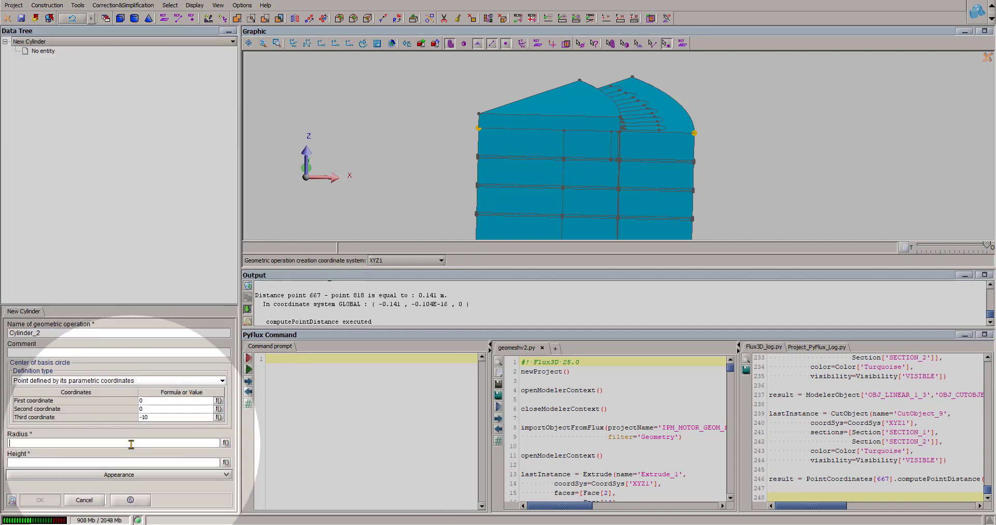
left_click(349, 43)
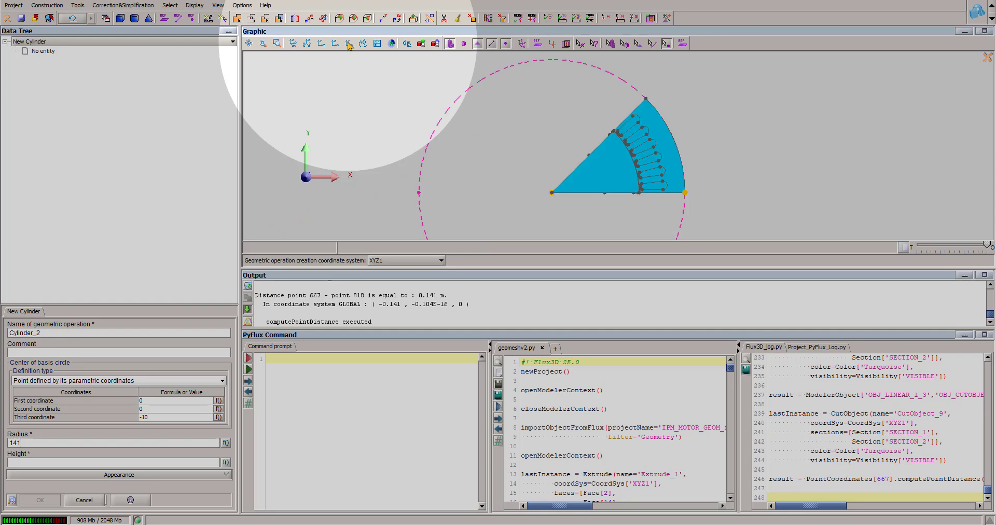
left_click(28, 465)
type("100")
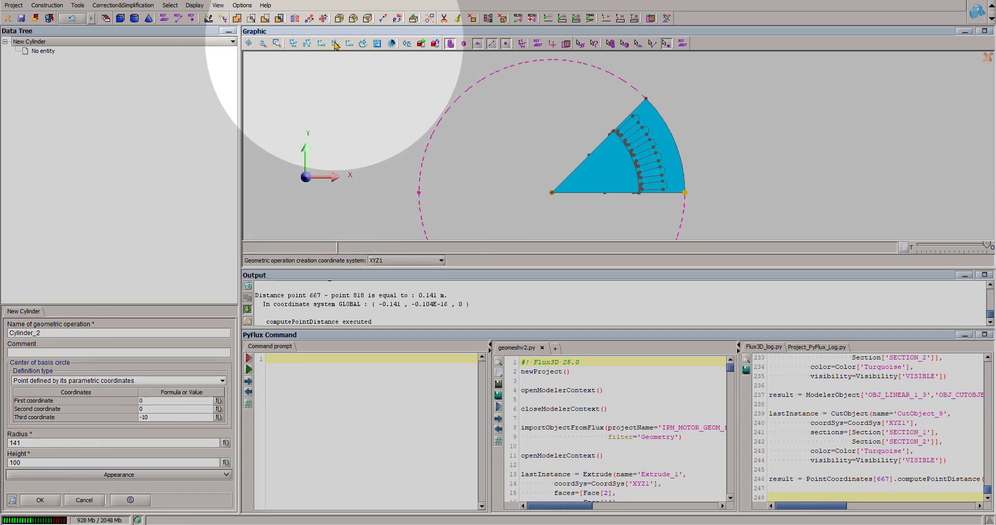
left_click(335, 43)
left_click(40, 500)
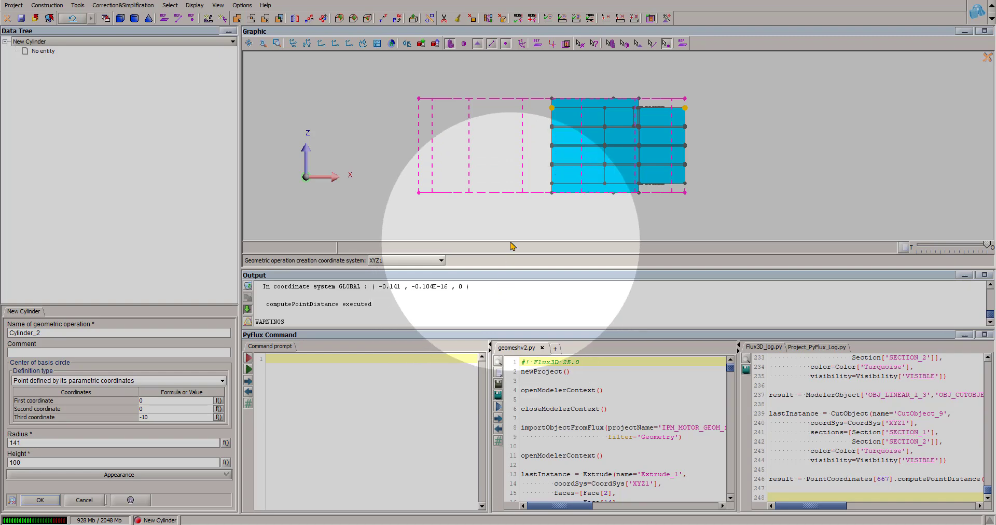
Step: Cut the new cylinder OBJ_CYLINDER_2 along ZX_PLANE using SECTION_1 as the cut section
left_click_drag(596, 171, 467, 139)
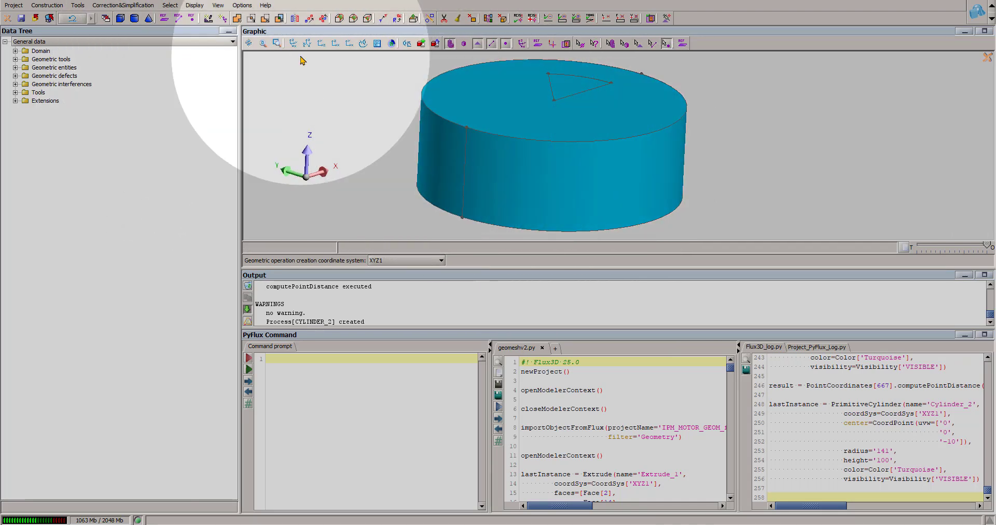
left_click(444, 19)
left_click(155, 412)
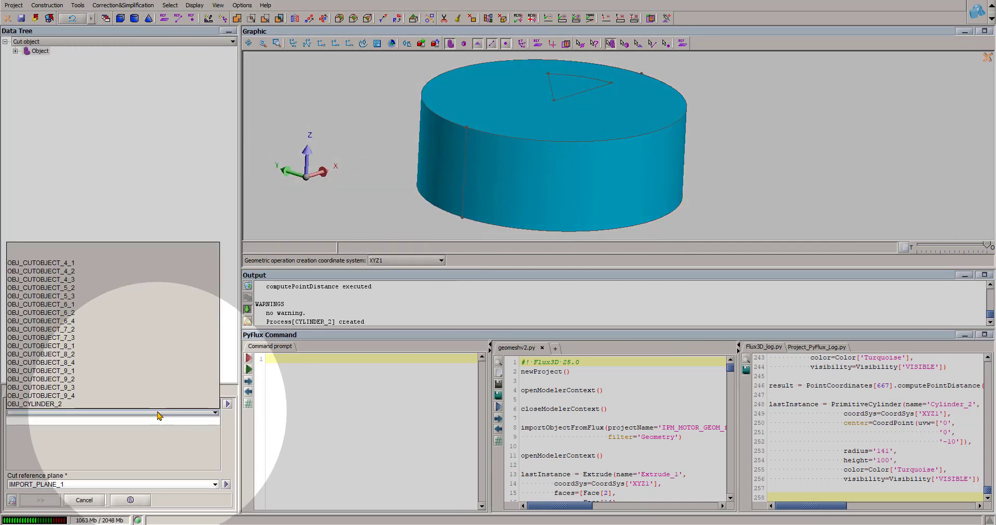
left_click(517, 195)
left_click(52, 484)
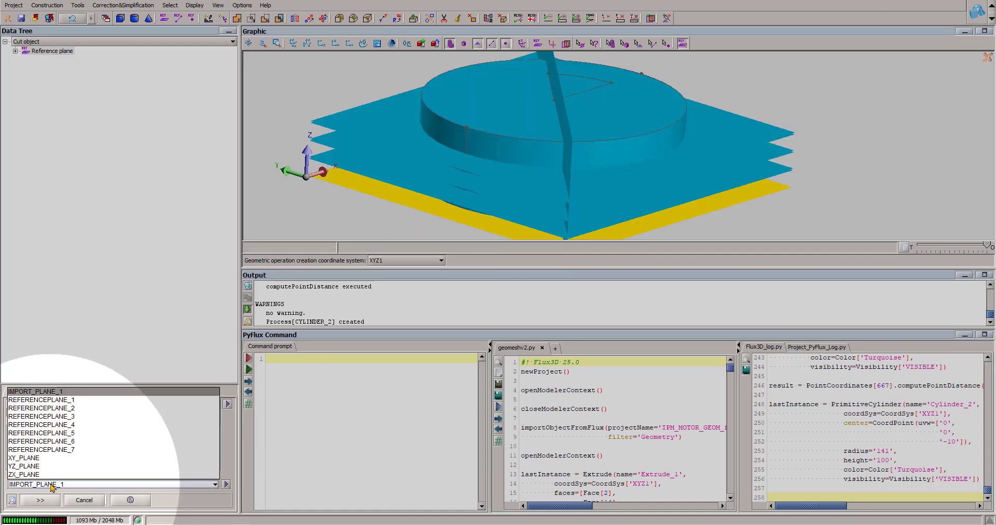
left_click(52, 484)
left_click(52, 485)
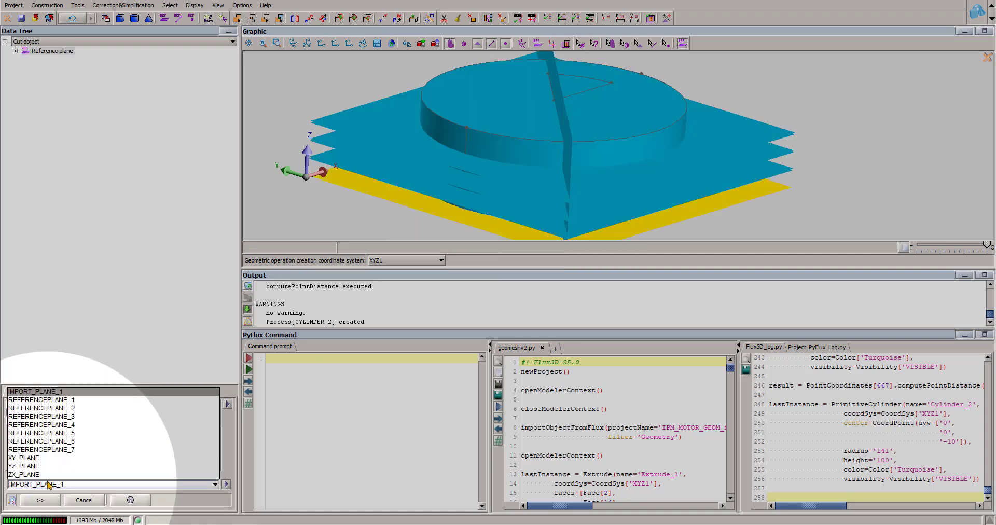
left_click(36, 474)
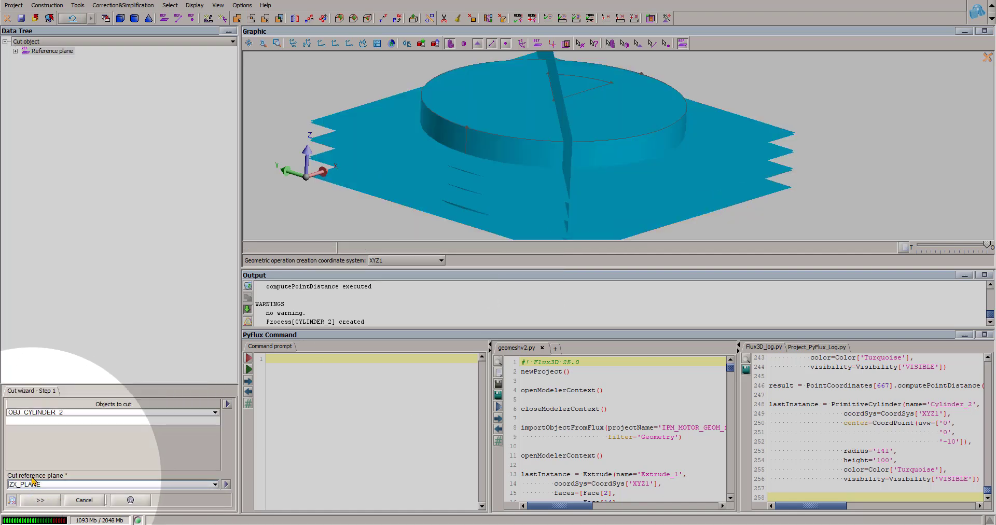
left_click(32, 500)
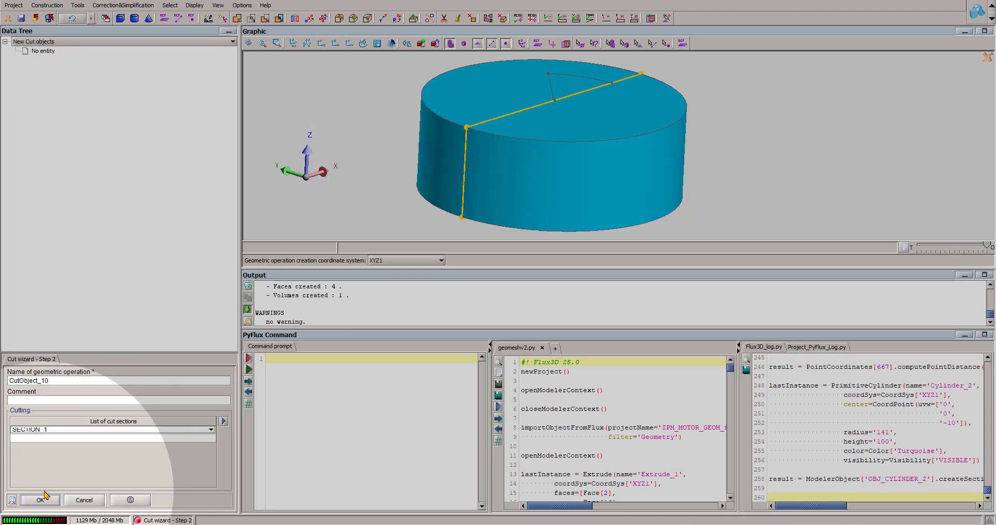
left_click(46, 499)
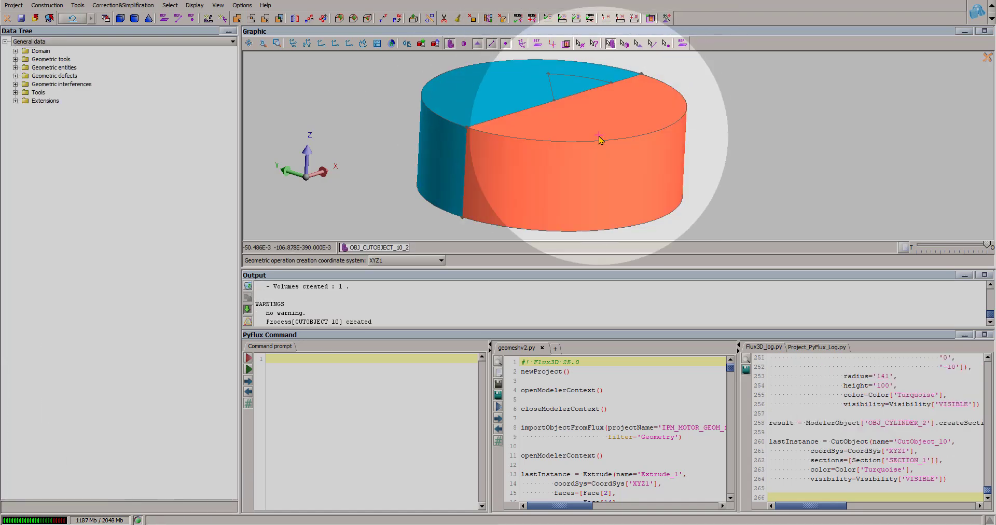
Step: Force-delete OBJ_CUTOBJECT_10_2, the half of the cylinder on the side of the ZX plane away from the motor
left_click(600, 136)
right_click(600, 136)
left_click(670, 171)
left_click(448, 288)
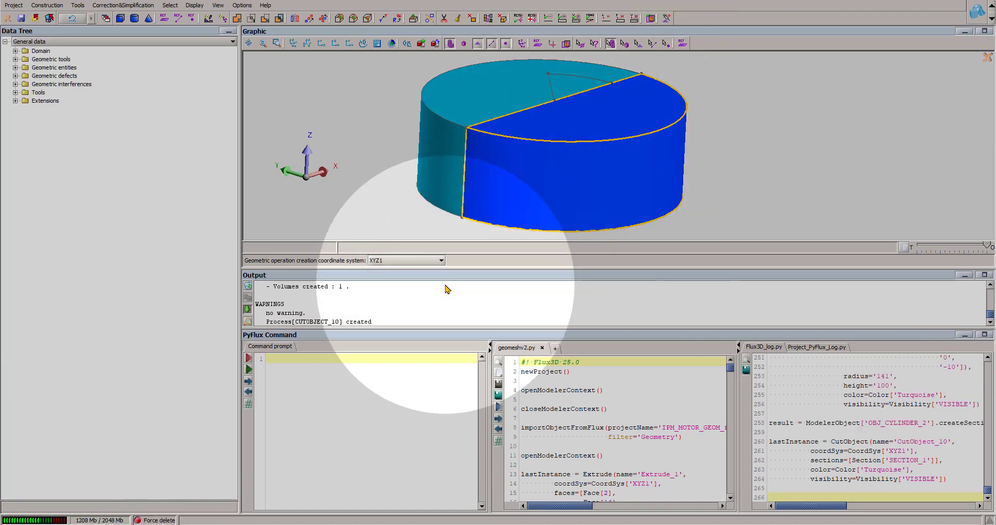
Step: Cut the remaining half cylinder OBJ_CUTOBJECT_10_1 along REFERENCEPLANE_1 using SECTION_1 as the cut section
left_click(445, 18)
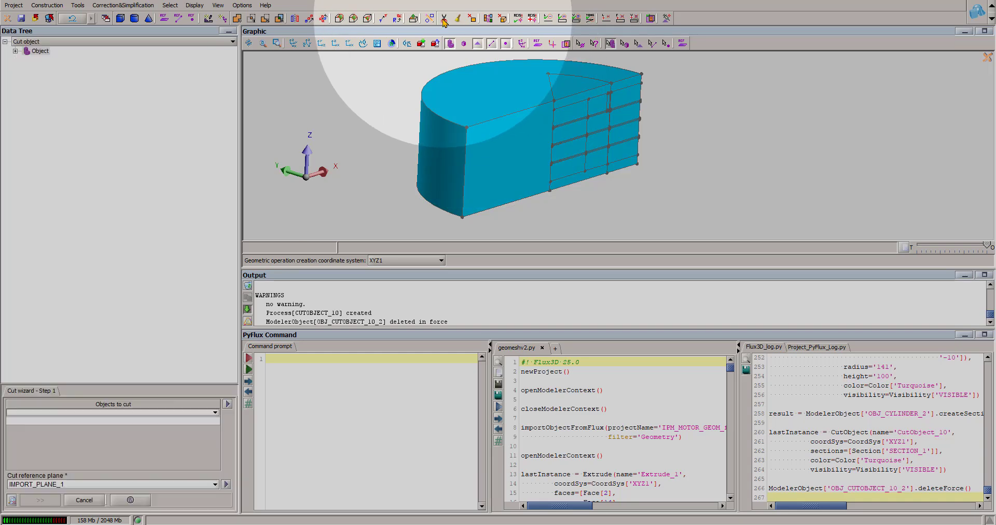
left_click(55, 414)
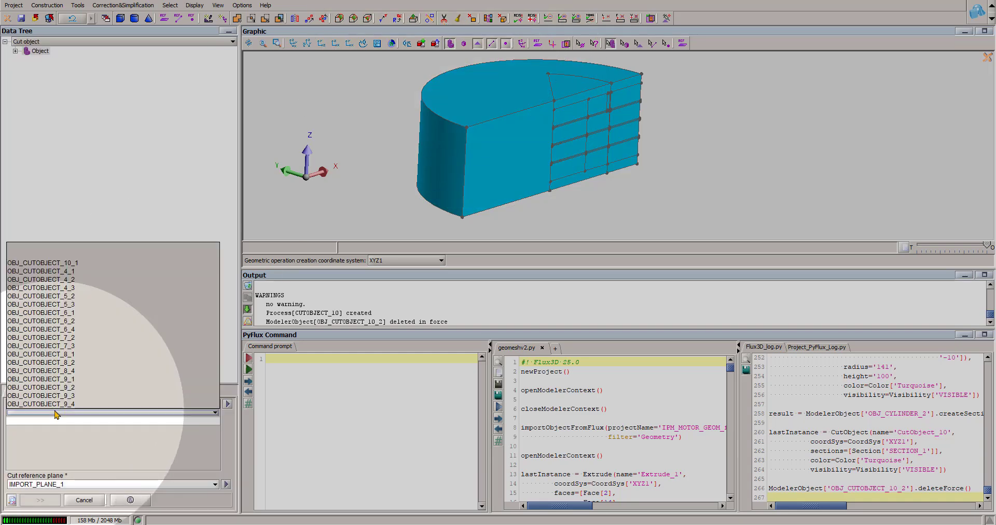
left_click(480, 92)
left_click(61, 484)
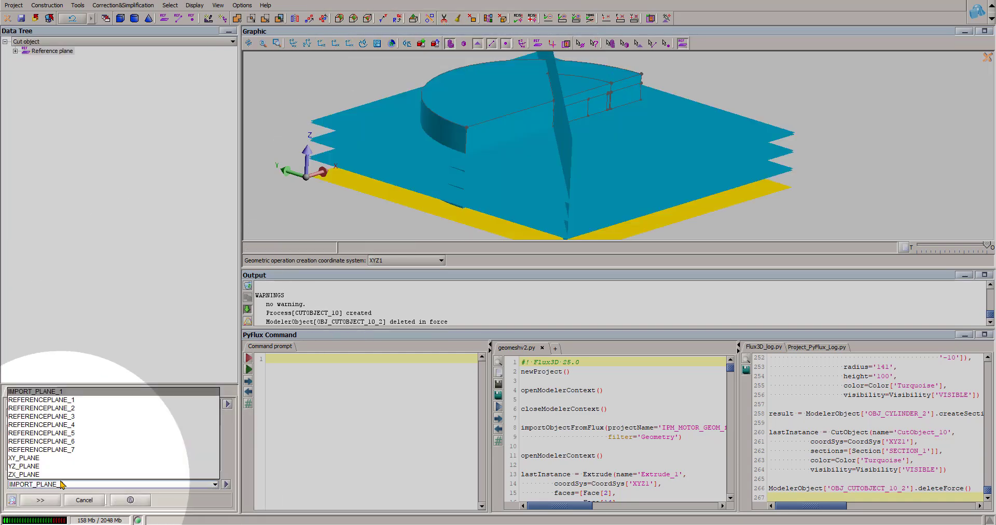
left_click(559, 138)
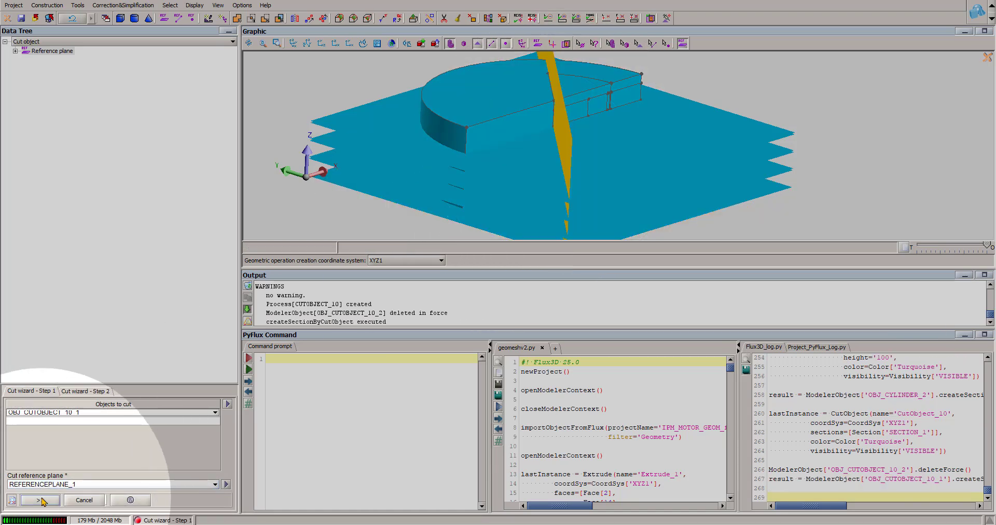
left_click(32, 501)
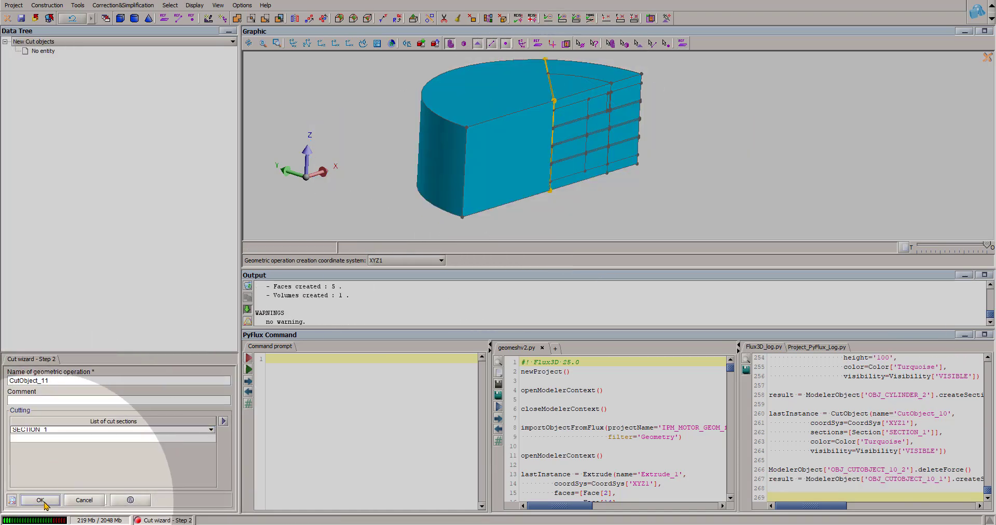
left_click(40, 500)
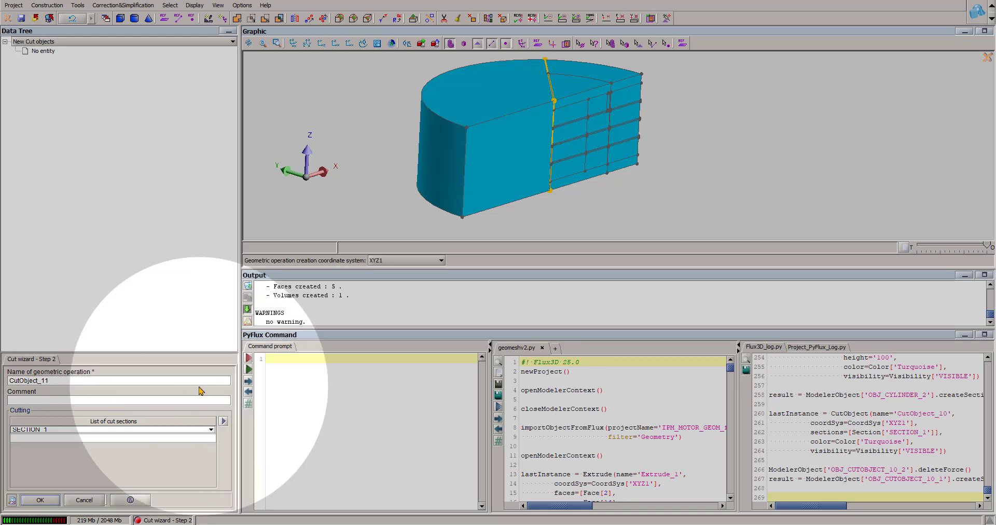
Step: Force-delete OBJ_CUTOBJECT_11_2, the cylinder piece outside the motor sector, and save the project
left_click(428, 182)
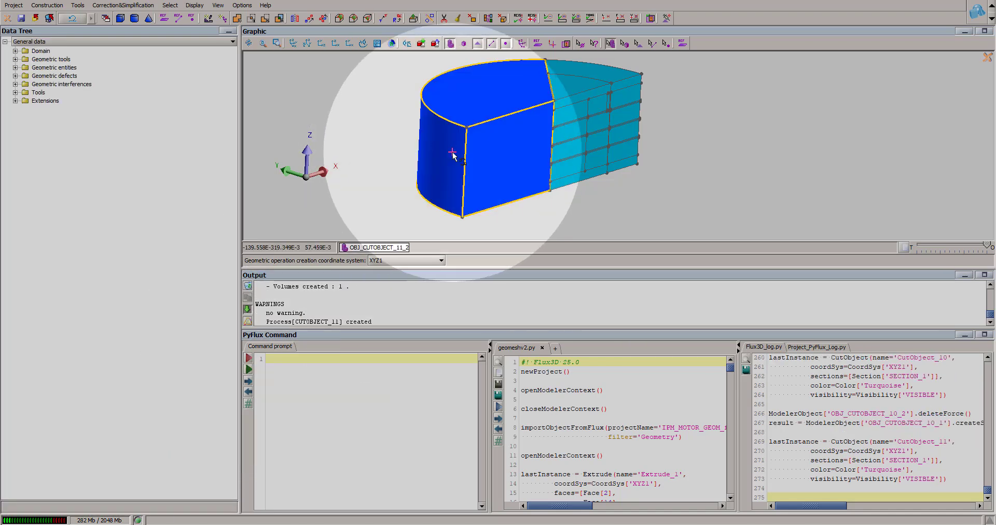
right_click(454, 153)
left_click(493, 191)
left_click(457, 284)
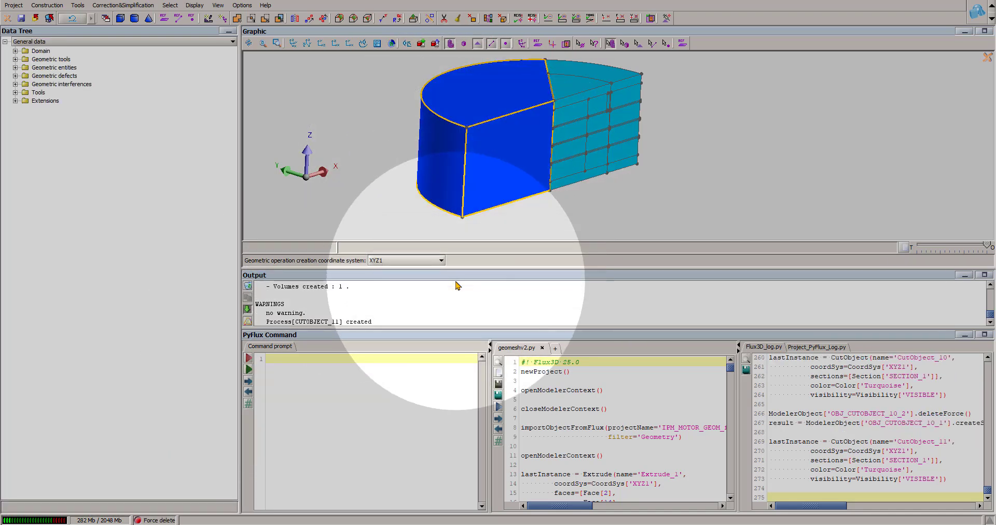
left_click(22, 19)
Step: Assemble all other objects to the master object OBJ_CUTOBJECT_11_1, leaving the master itself out of the list of objects to assemble
left_click_drag(490, 101, 551, 173)
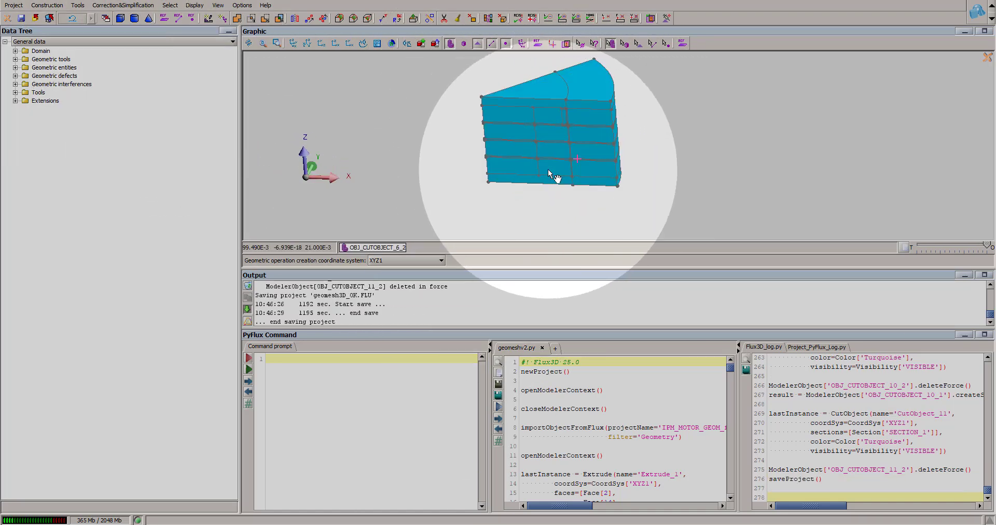
left_click(280, 19)
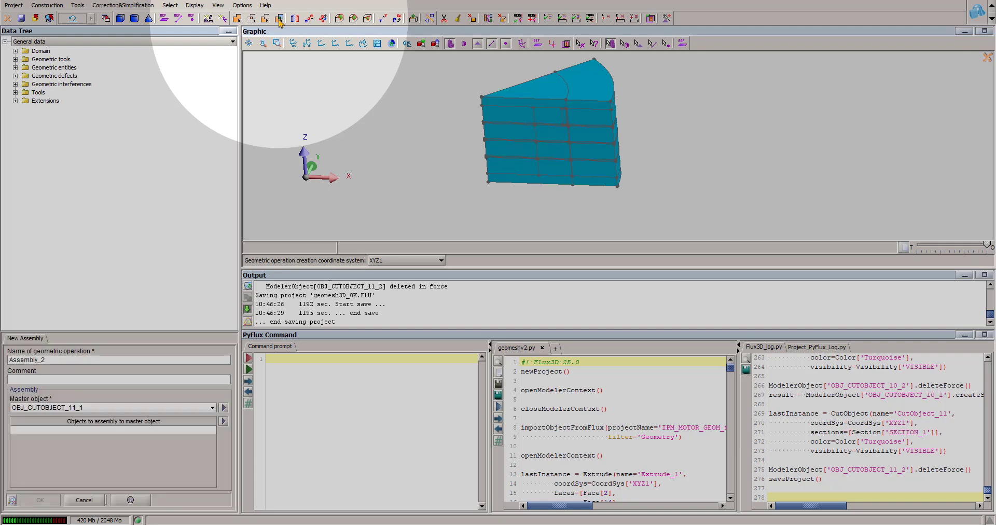
left_click(86, 409)
left_click(86, 408)
left_click(588, 96)
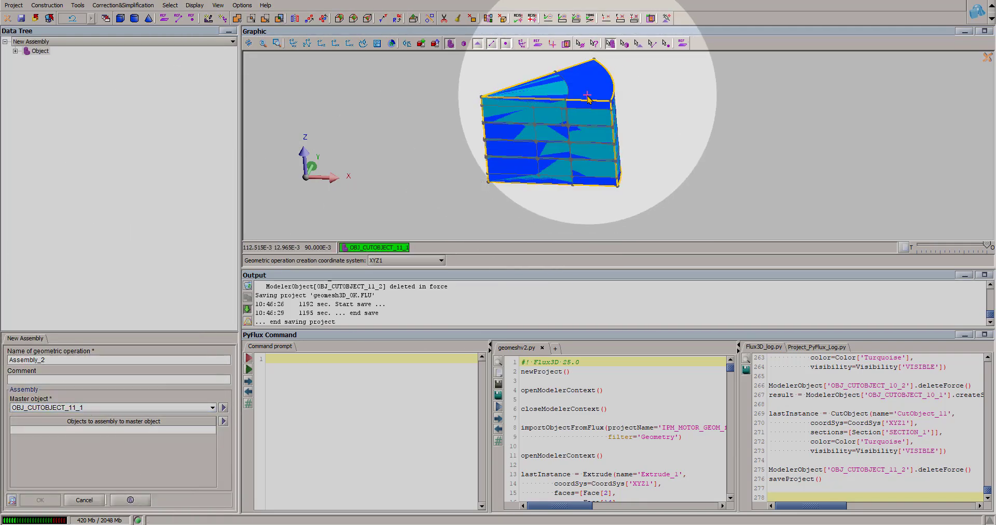
left_click(197, 410)
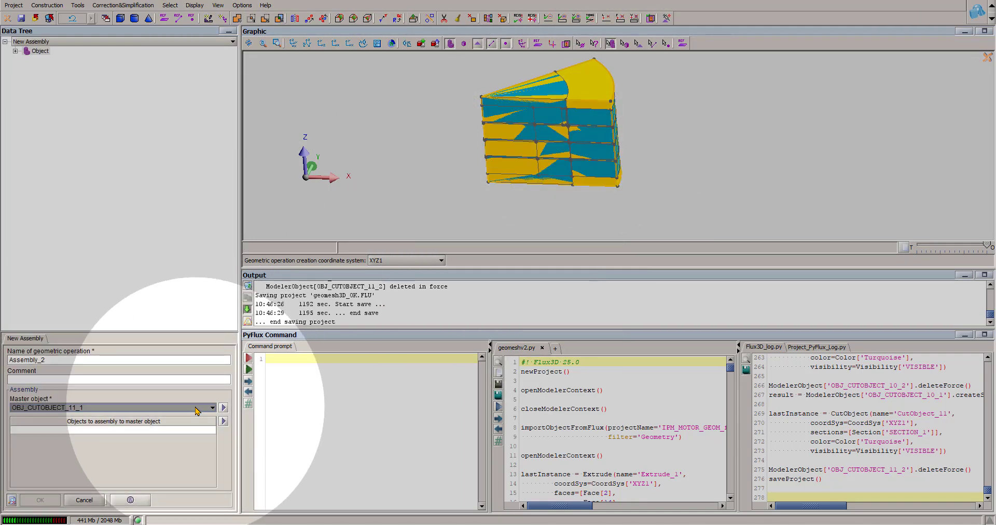
left_click(591, 103)
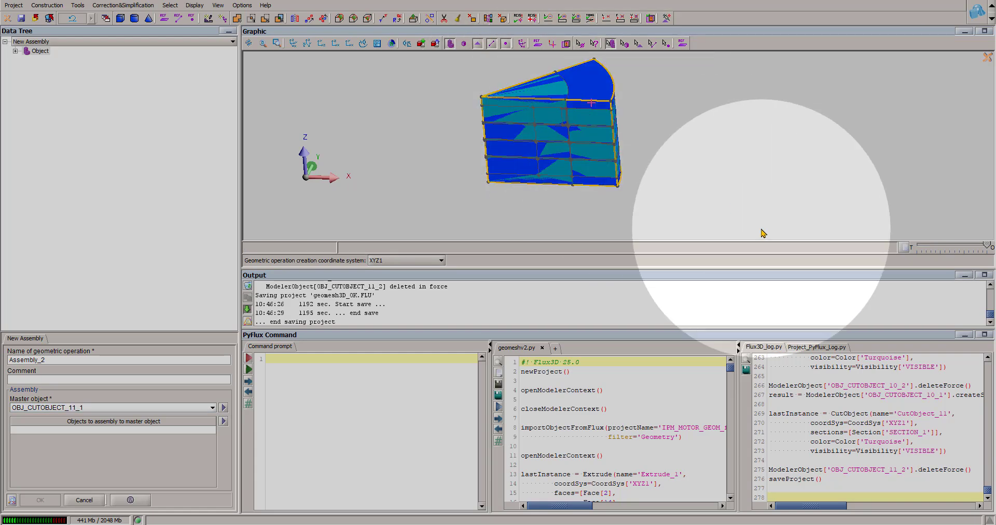
left_click(224, 421)
left_click(239, 430)
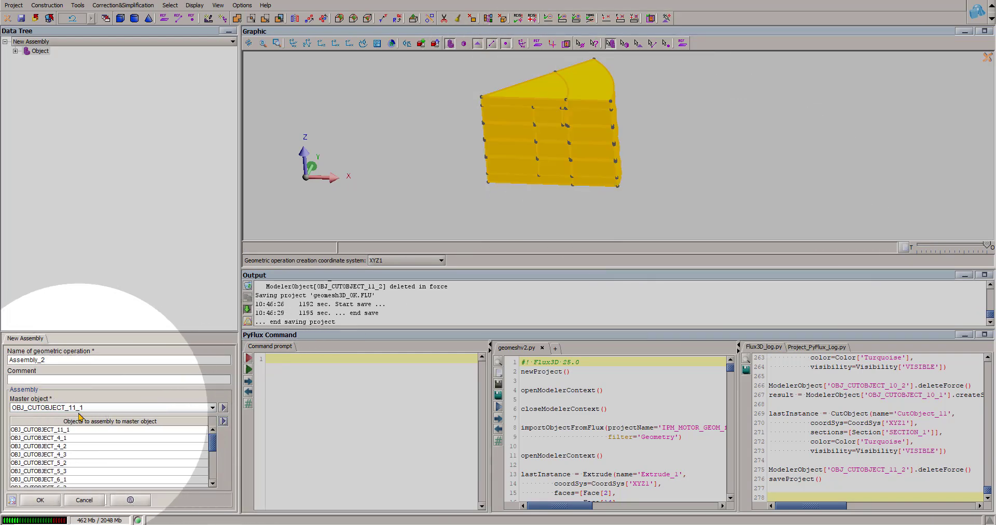
left_click(46, 431)
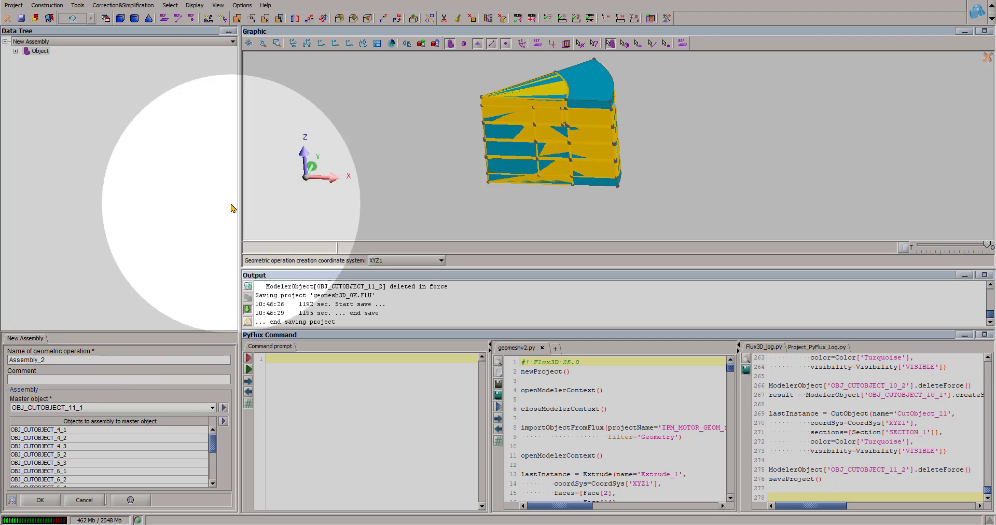
left_click(46, 501)
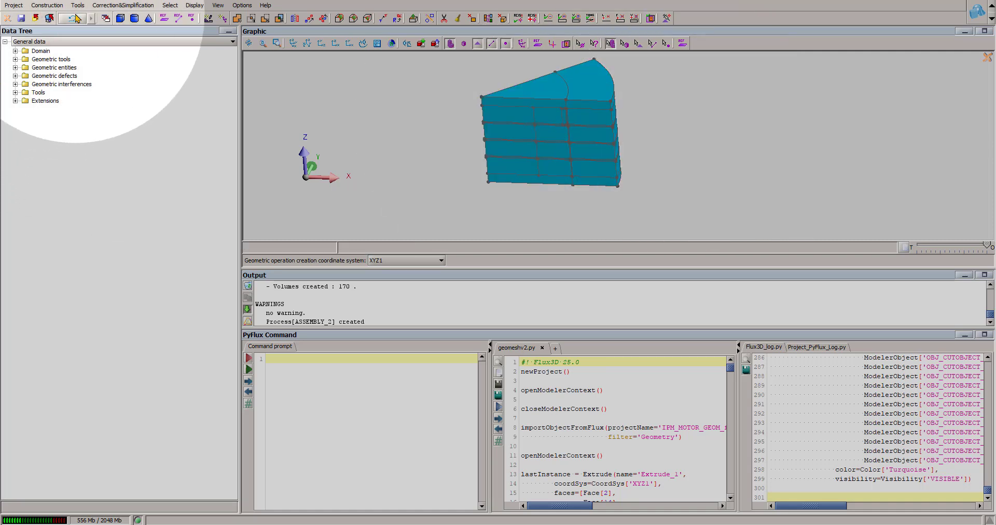
Step: Return from the modeler to the standard geometry context and run a geometry check
left_click(8, 20)
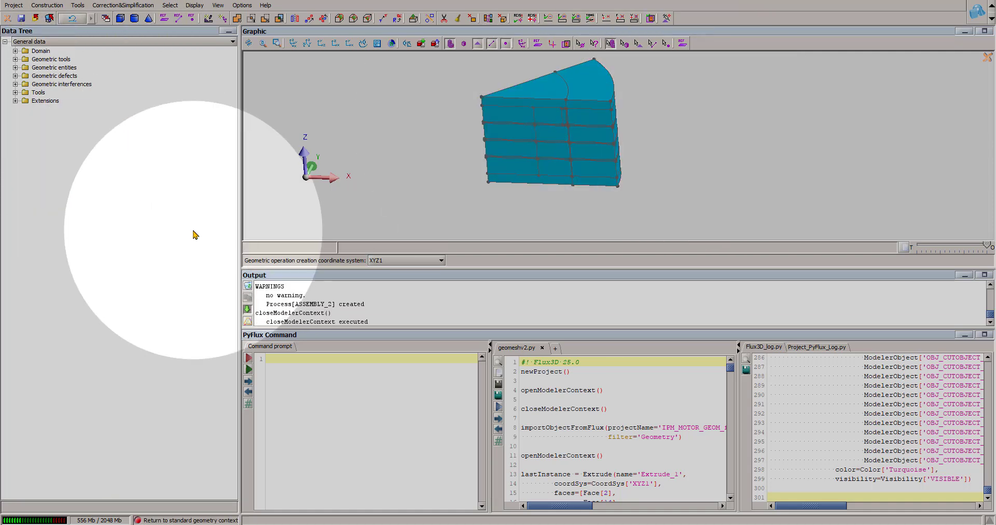
left_click_drag(609, 188, 825, 137)
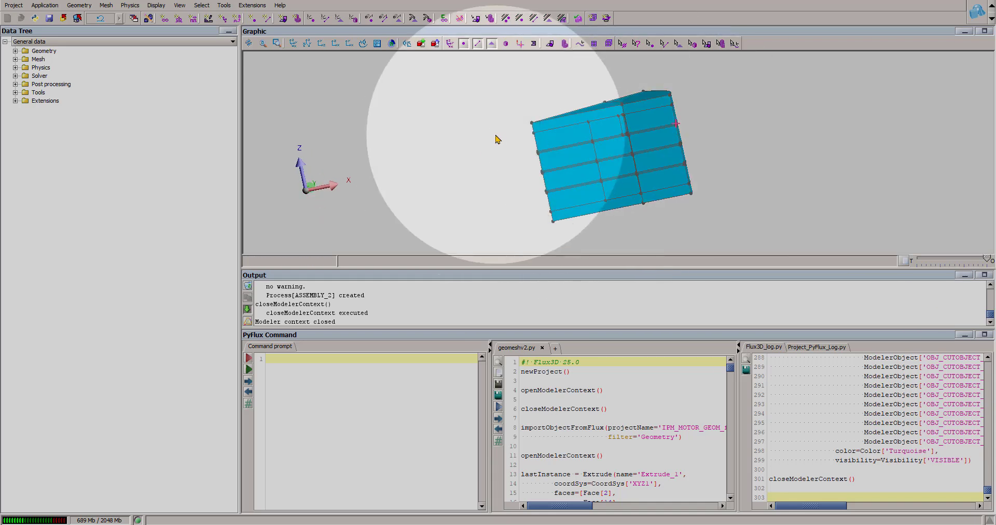
left_click(81, 6)
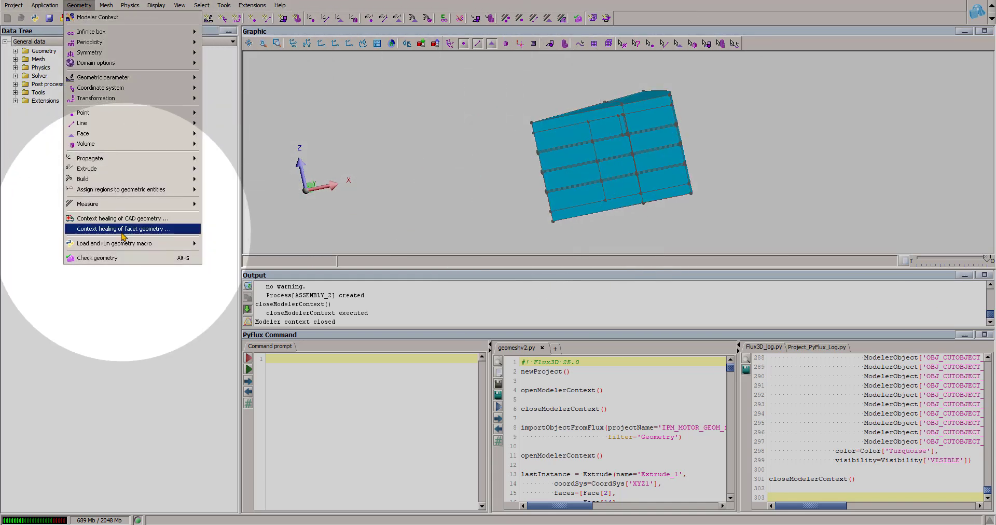
left_click(125, 258)
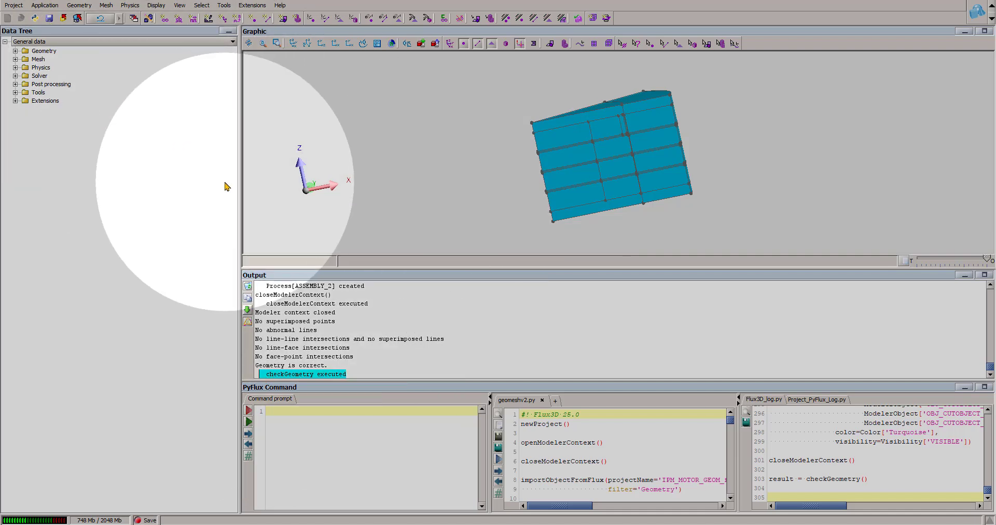
Step: Create the Python command file geometry_ok.py and copy the project's entire command log into it
scroll(890, 444, "up", 20)
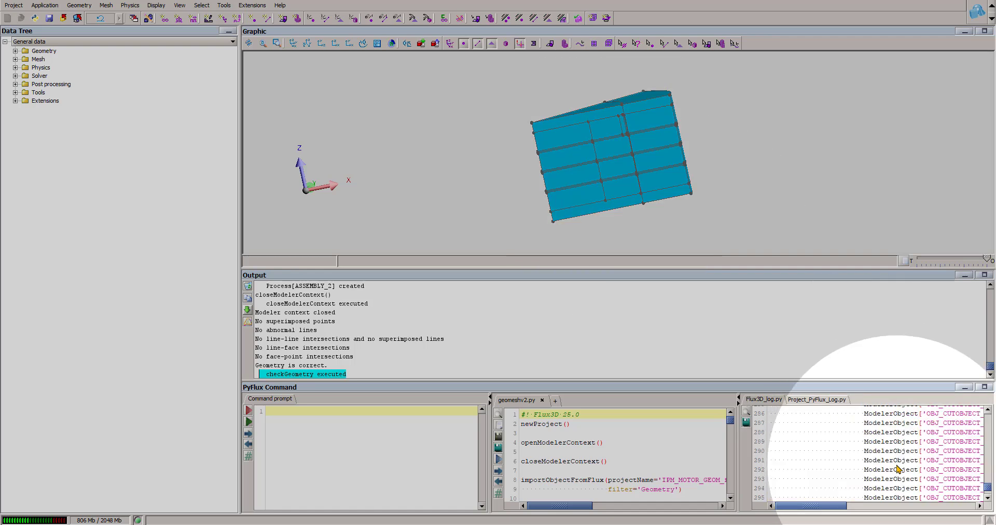
scroll(799, 447, "up", 11)
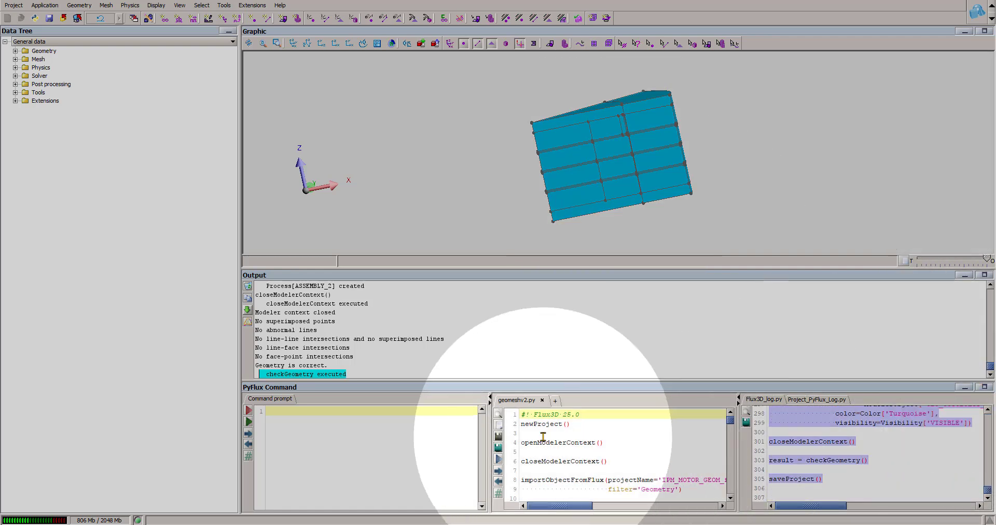
left_click(499, 424)
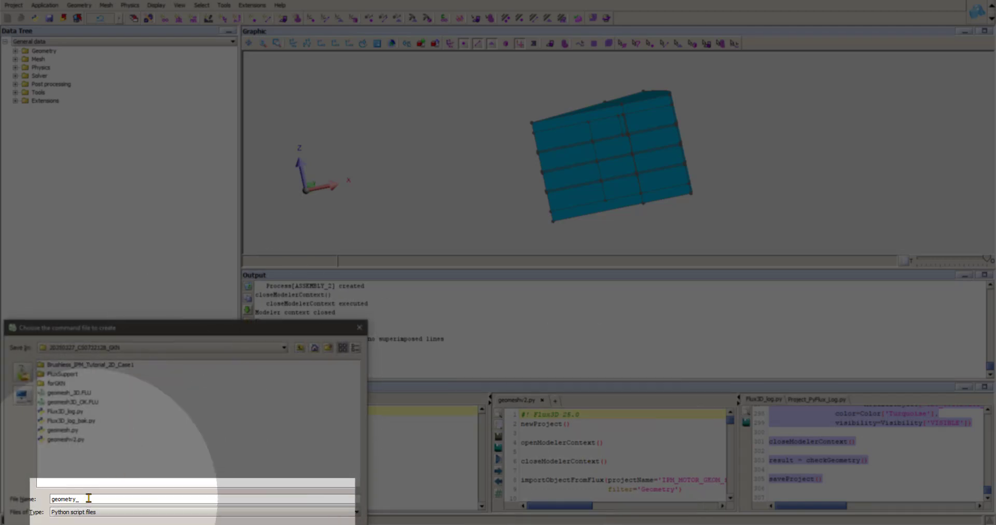
left_click_drag(171, 327, 187, 222)
left_click(327, 426)
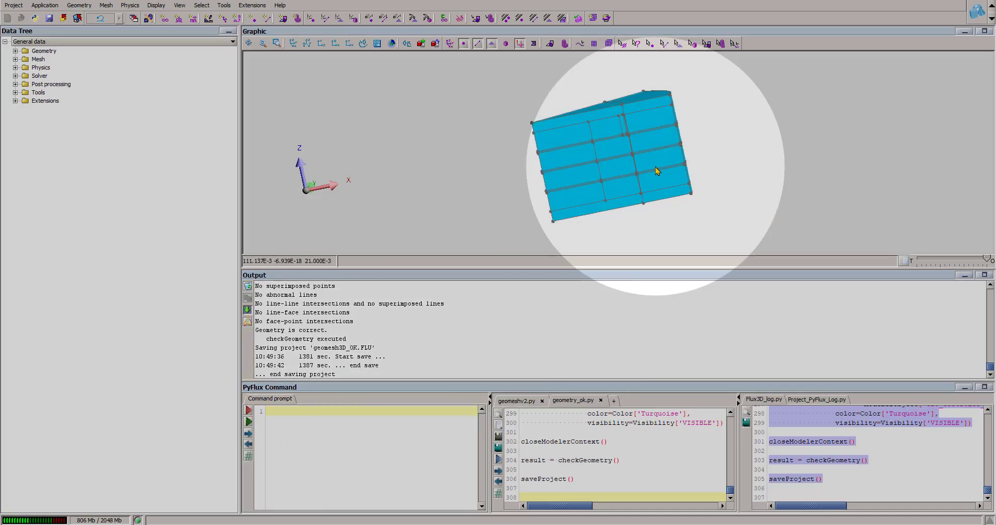
Step: Compute the length of line 380, the vertical line in the lowest motor layer
middle_click_drag(656, 167, 719, 205)
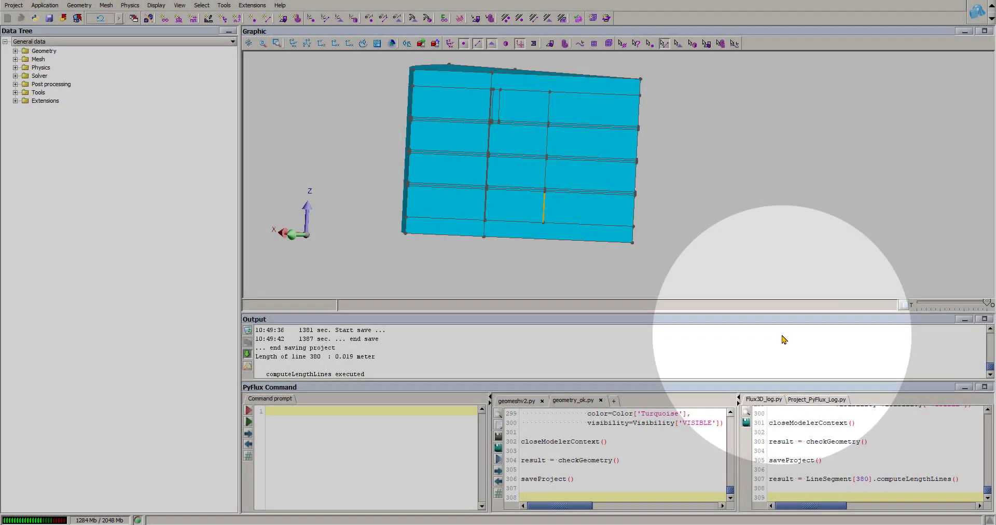
right_click(535, 213)
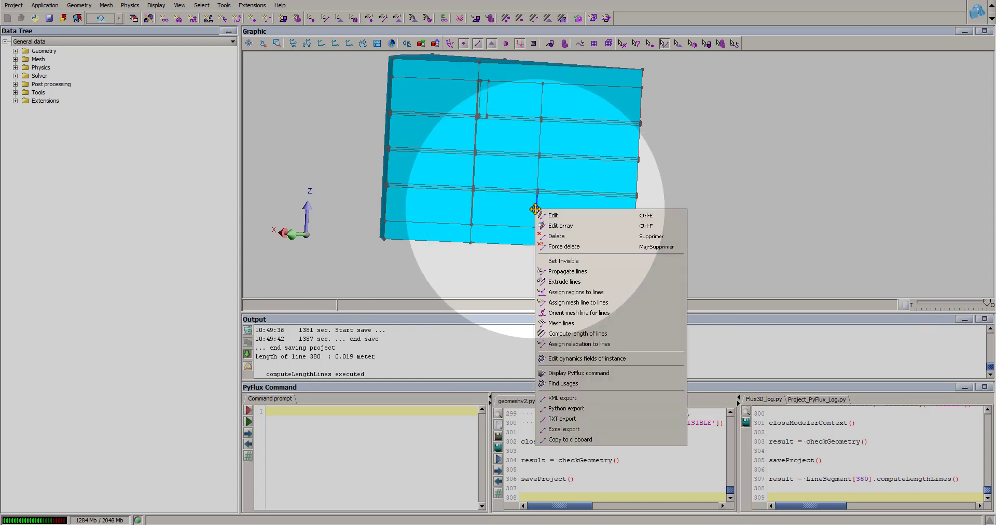
left_click(589, 323)
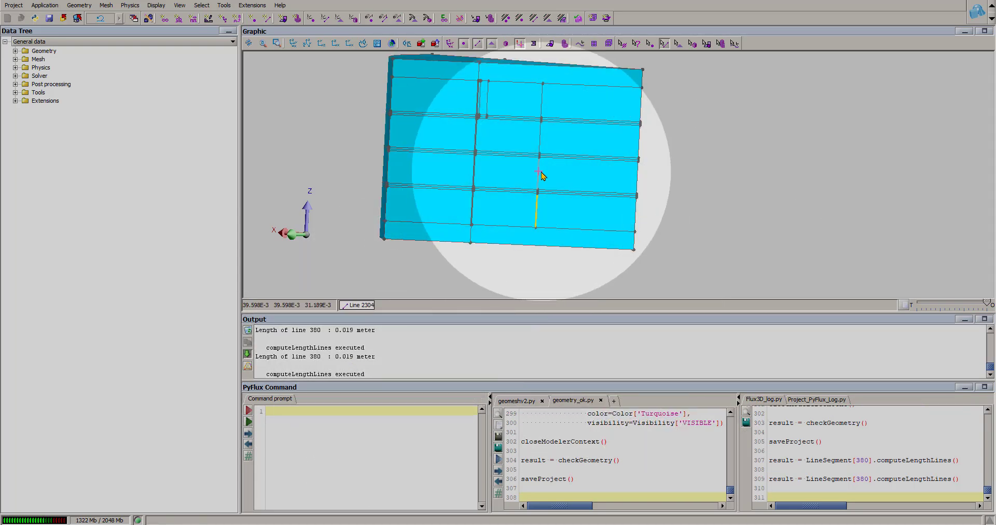
Step: Compute the length of line 2304, the vertical line in the second motor layer from the bottom
right_click(540, 174)
left_click(595, 283)
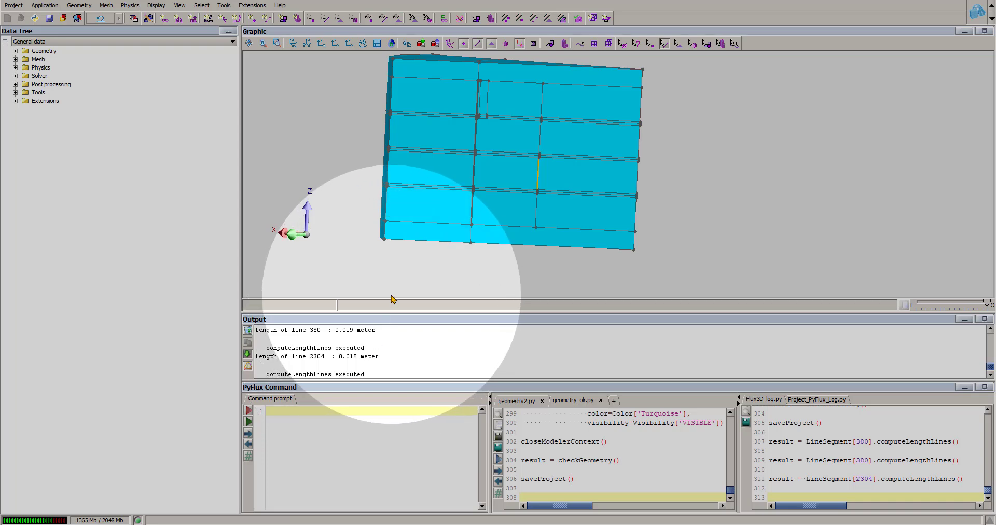
left_click_drag(494, 197, 530, 200)
Step: Create the translation vector transformation Extrud_pos_19mm in coordinate system XYZ1 with DX 0, DY 0 and DZ 19
double_click(44, 50)
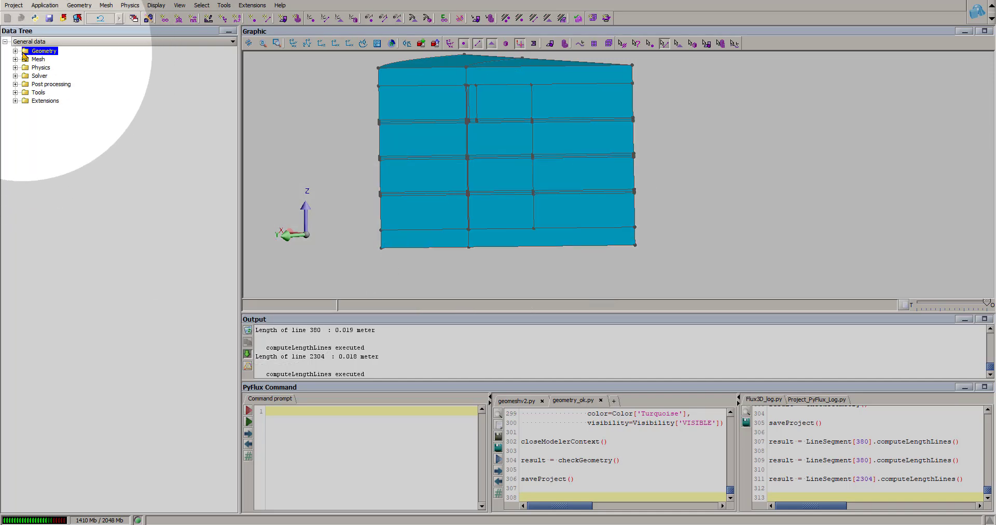
left_click(26, 67)
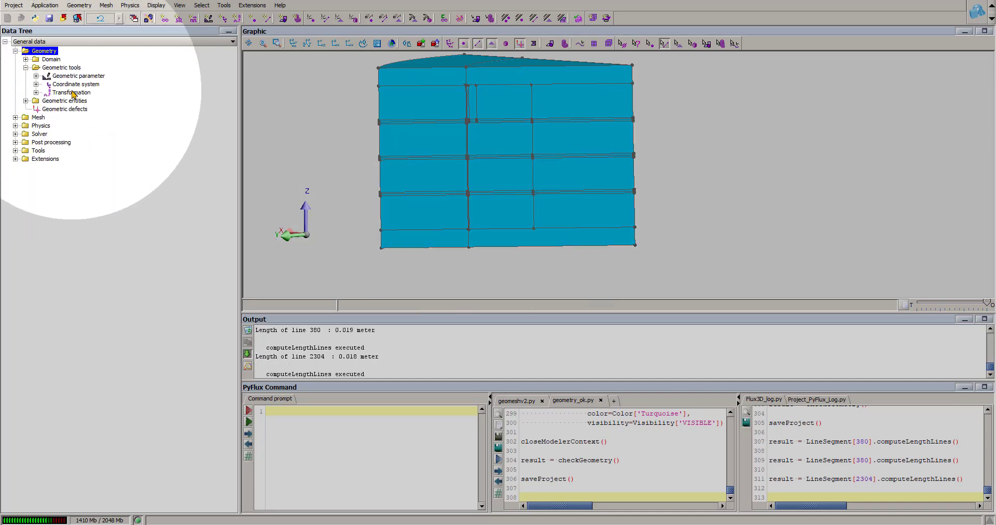
left_click(36, 93)
right_click(65, 93)
left_click(82, 98)
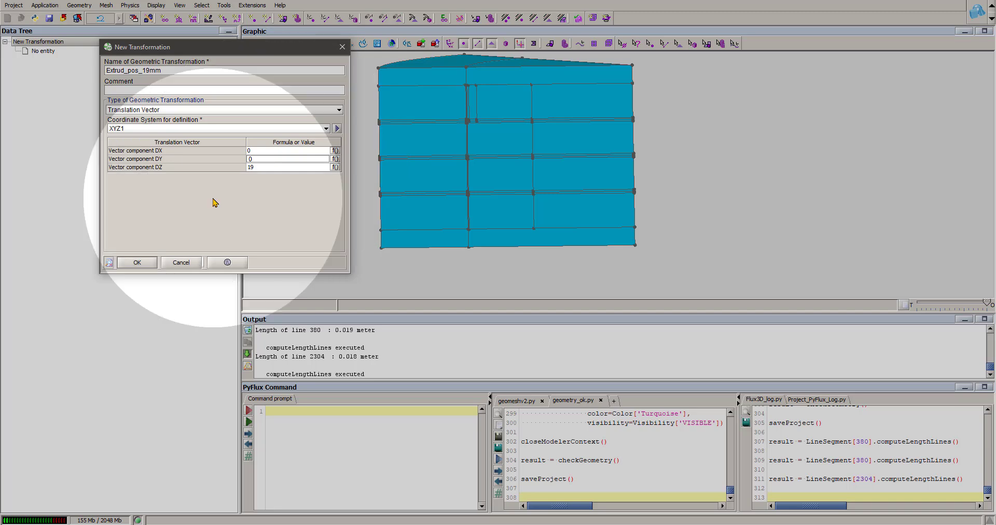
left_click(137, 262)
Step: Create a second translation vector transformation EXTRUD_POS_18mm in XYZ1 with DX 0, DY 0 and DZ 18
left_click_drag(180, 71, 154, 71)
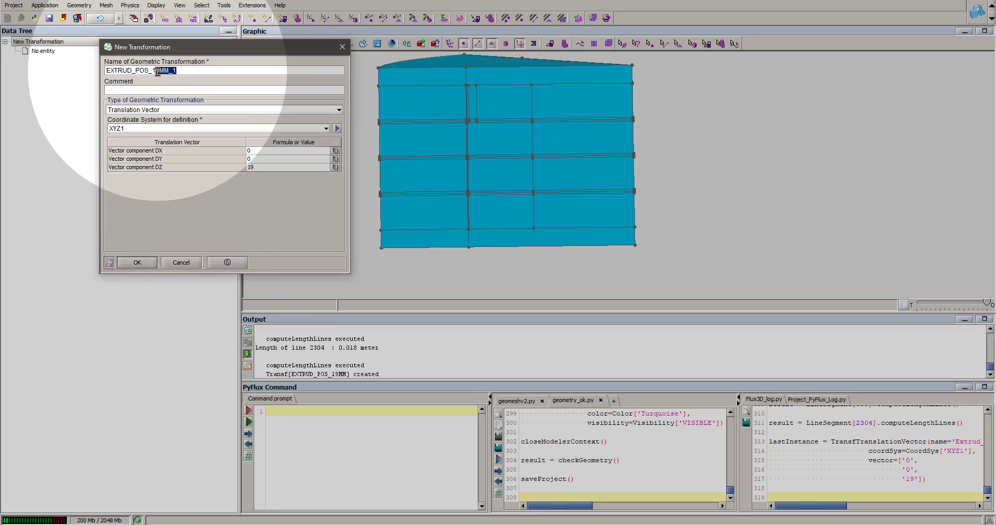
type("18mm")
double_click(251, 167)
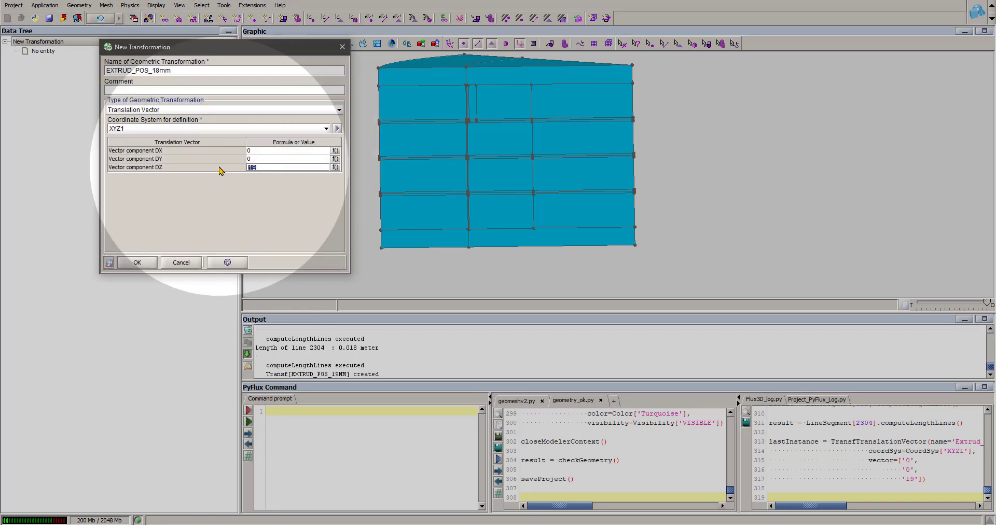
left_click(137, 262)
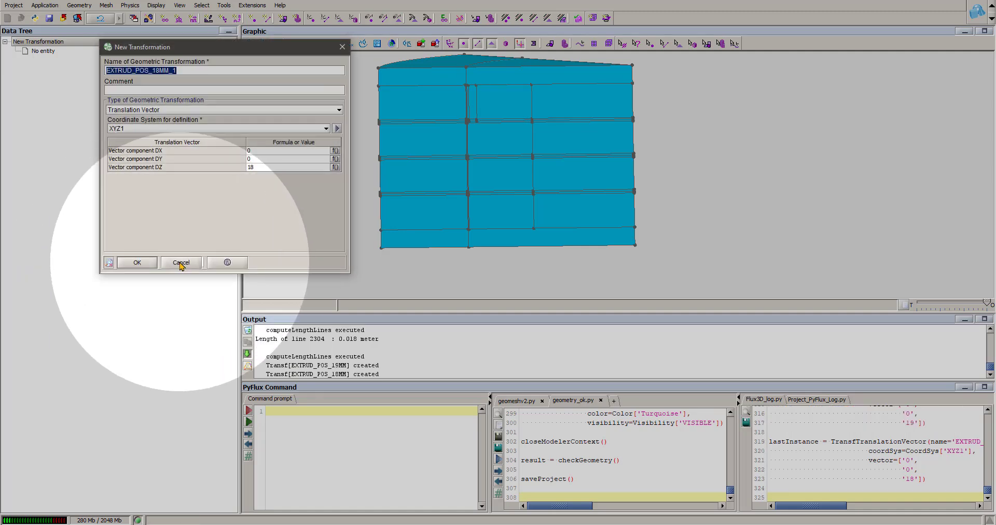
left_click(182, 262)
left_click(97, 109)
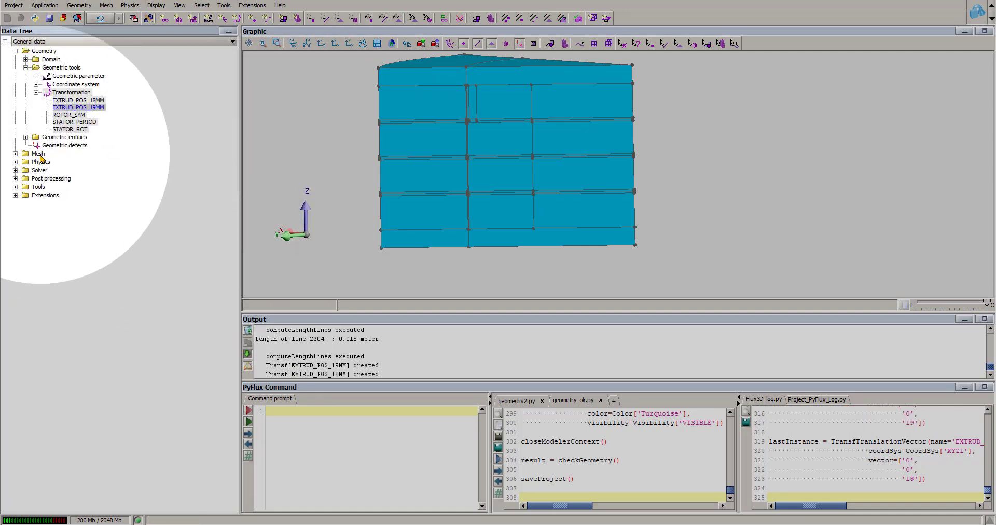
Step: Create the mesh generator extrud_pos_19 of type Extrusion, defined by the transformation EXTRUD_POS_19MM
left_click(15, 154)
left_click(29, 162)
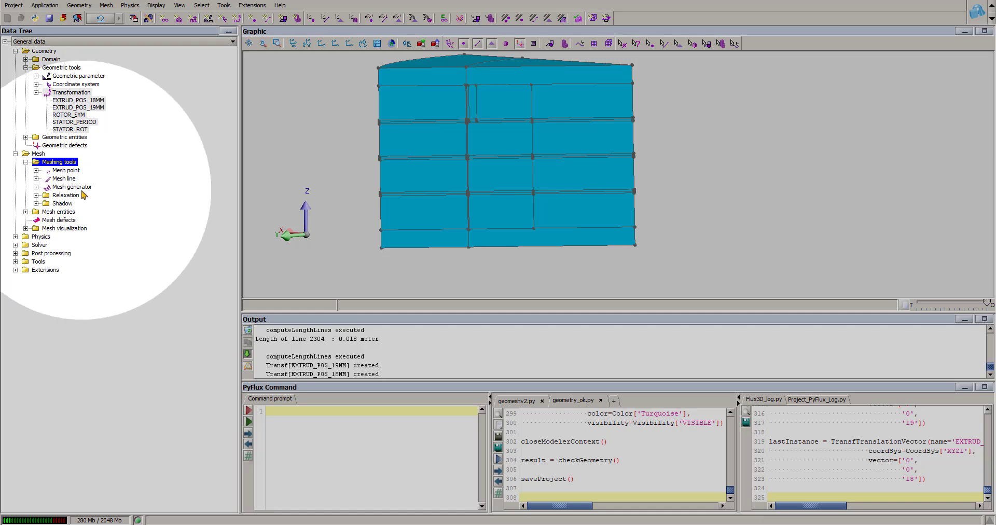
left_click(40, 187)
right_click(76, 191)
left_click(101, 194)
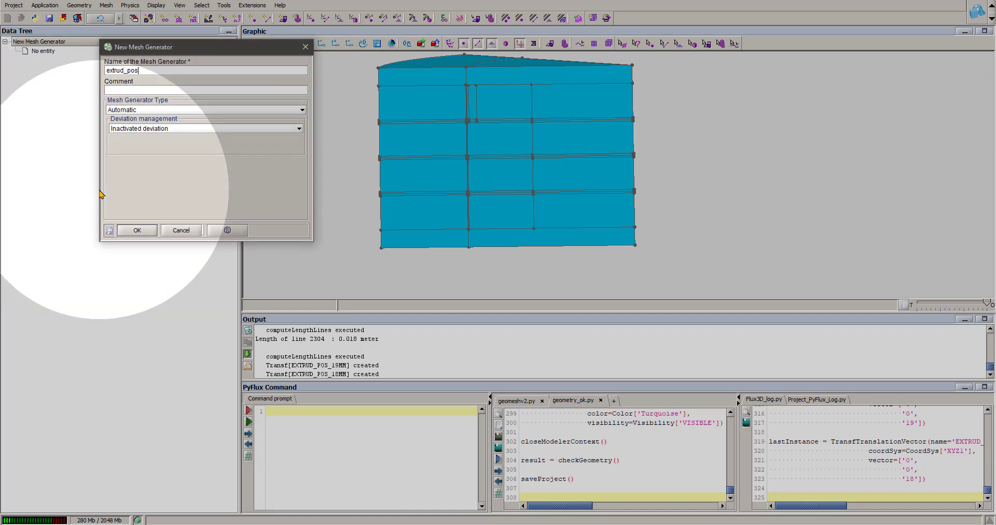
left_click(145, 110)
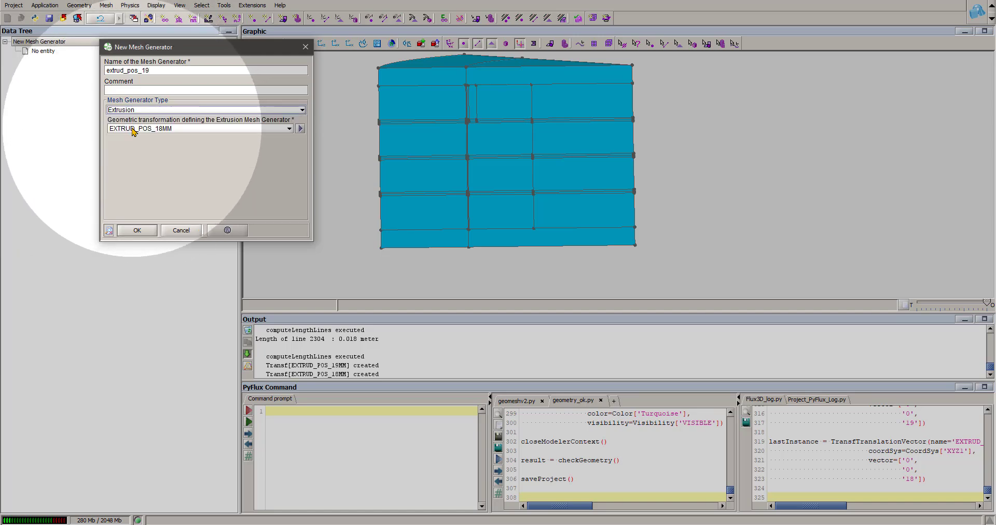
left_click(133, 129)
left_click(132, 146)
left_click(137, 230)
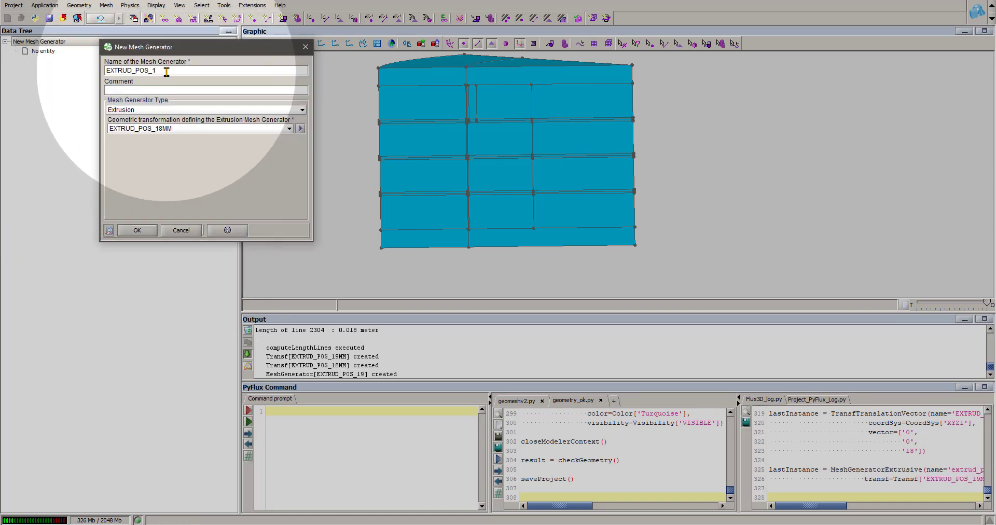
Step: Create another Extrusion mesh generator named EXTRUD_POS_118, defined by the transformation EXTRUD_POS_18MM
left_click(170, 128)
left_click(169, 129)
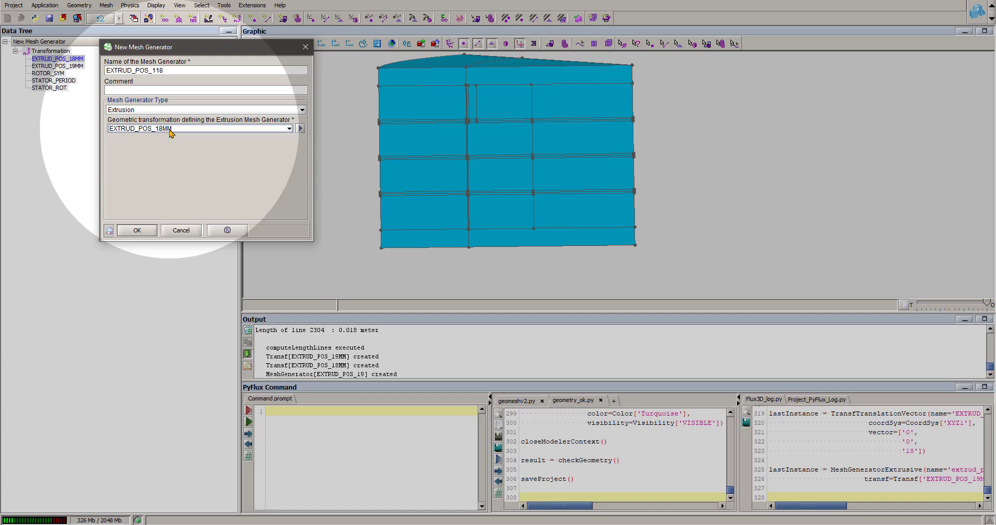
left_click(137, 230)
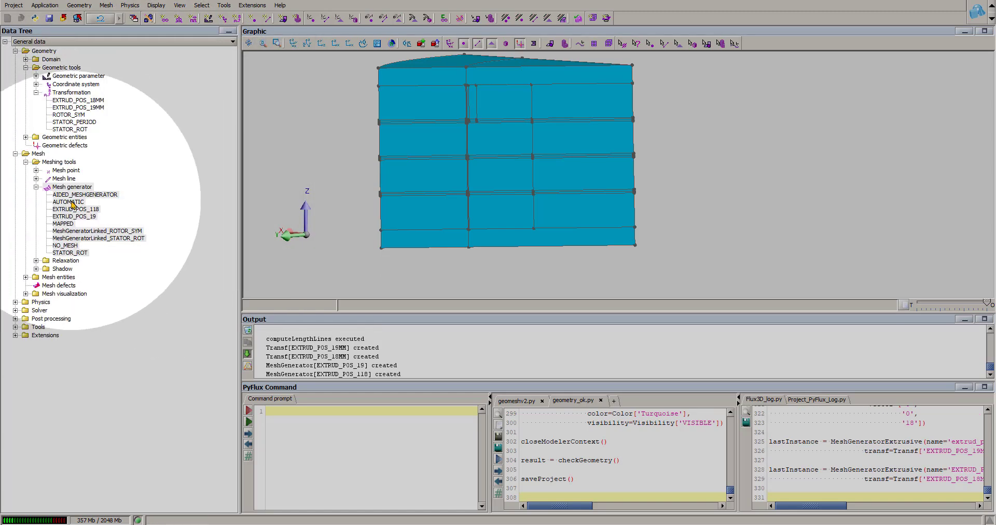
Step: Check the transformations of both extrusion mesh generators and rename EXTRUD_POS_118 as EXTRUD_POS_18
double_click(78, 209)
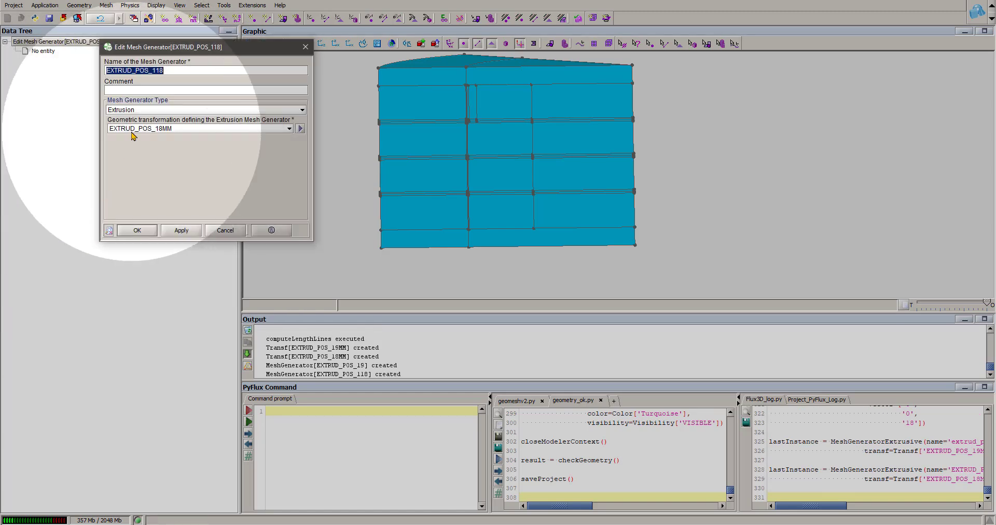
left_click(137, 229)
double_click(78, 218)
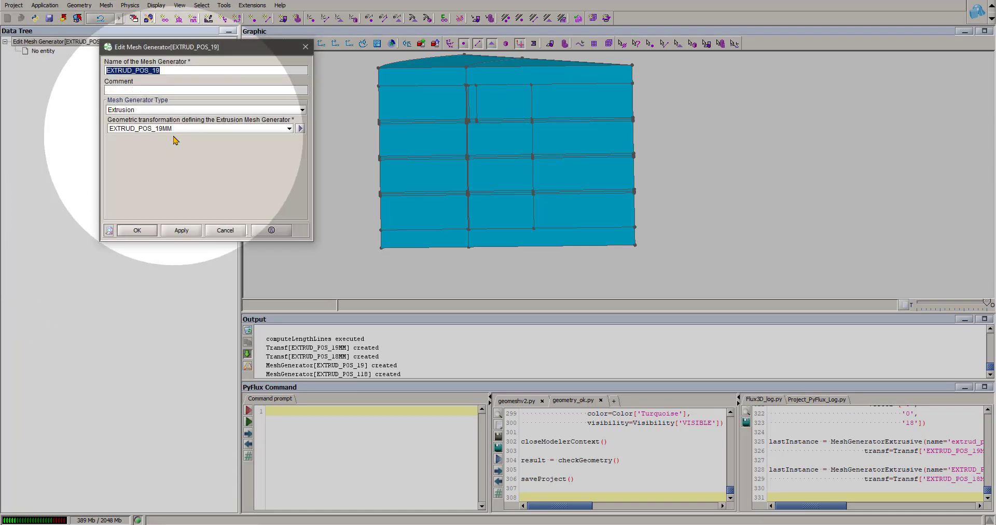
left_click(147, 230)
double_click(78, 209)
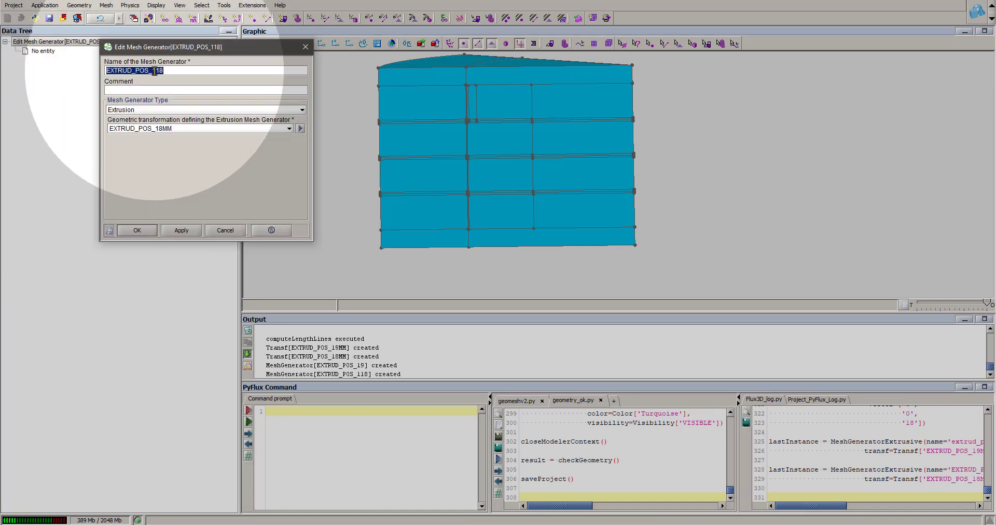
left_click(136, 230)
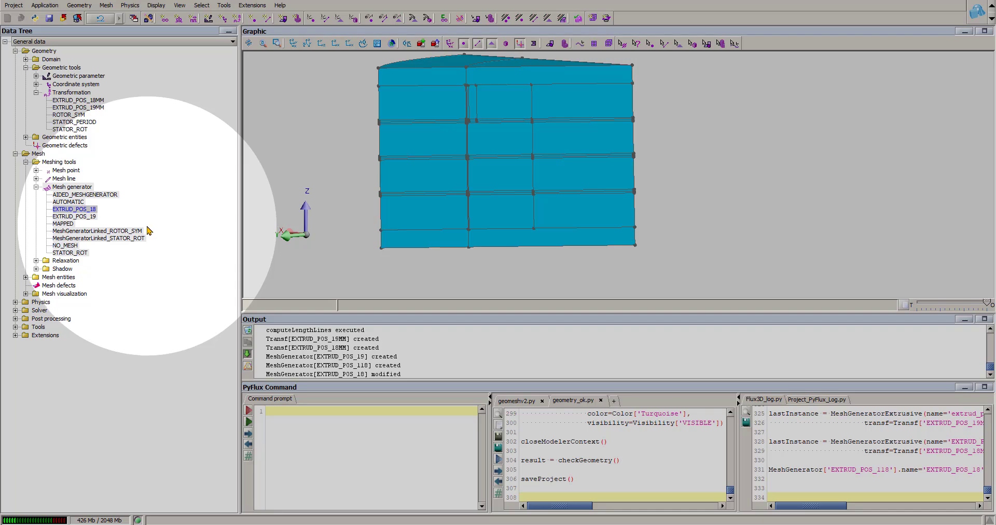
Step: Hide the four stacked side faces 133, 1013, 1276 and 1438, one in each motor layer
middle_click_drag(363, 218, 663, 54)
left_click(472, 220)
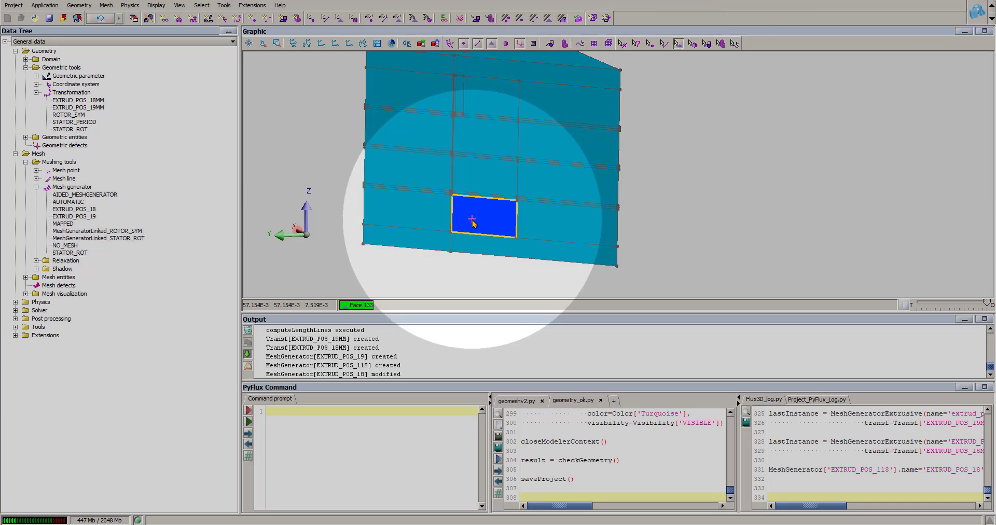
left_click(495, 111)
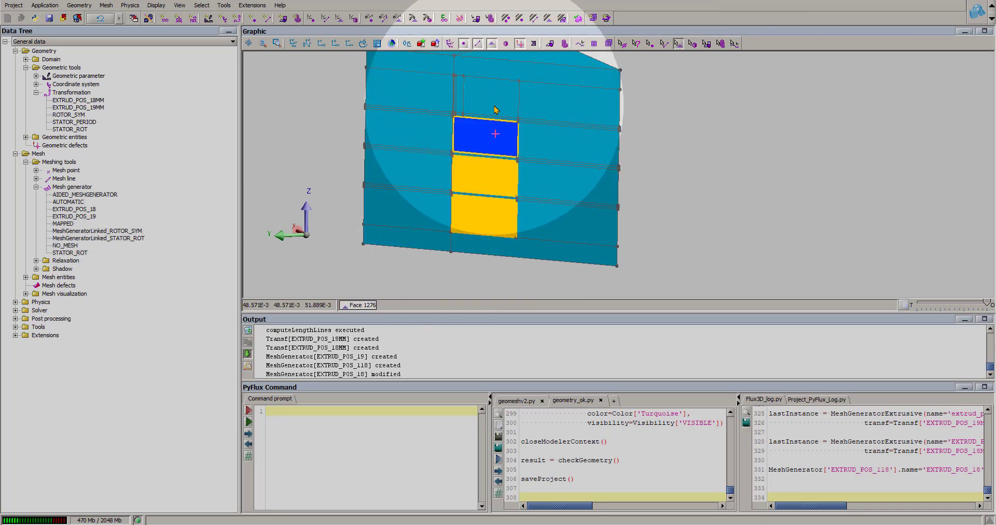
right_click(494, 95)
left_click(536, 171)
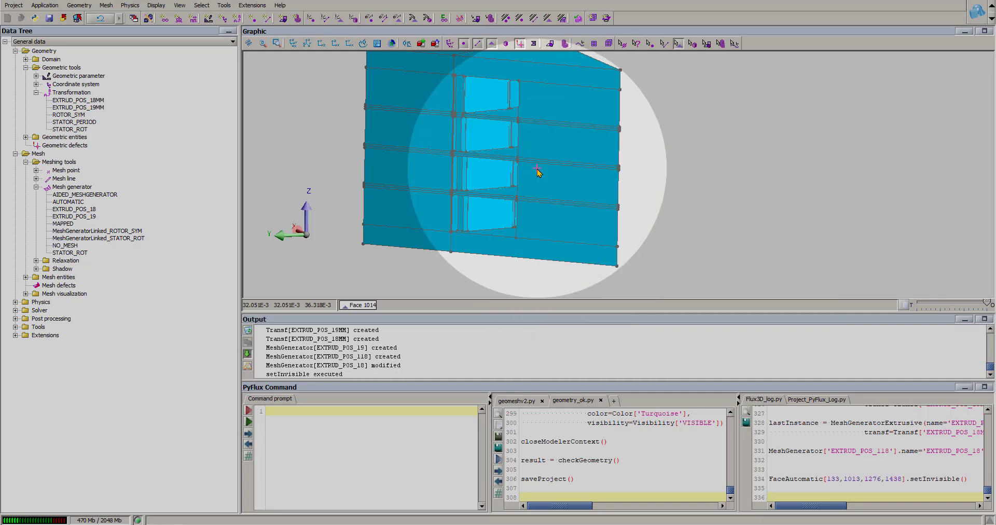
Step: Start editing volumes and select those touching the bottom surface of the lowest motor layer, using union of its faces
middle_click_drag(536, 169, 628, 202)
left_click(692, 43)
right_click(674, 156)
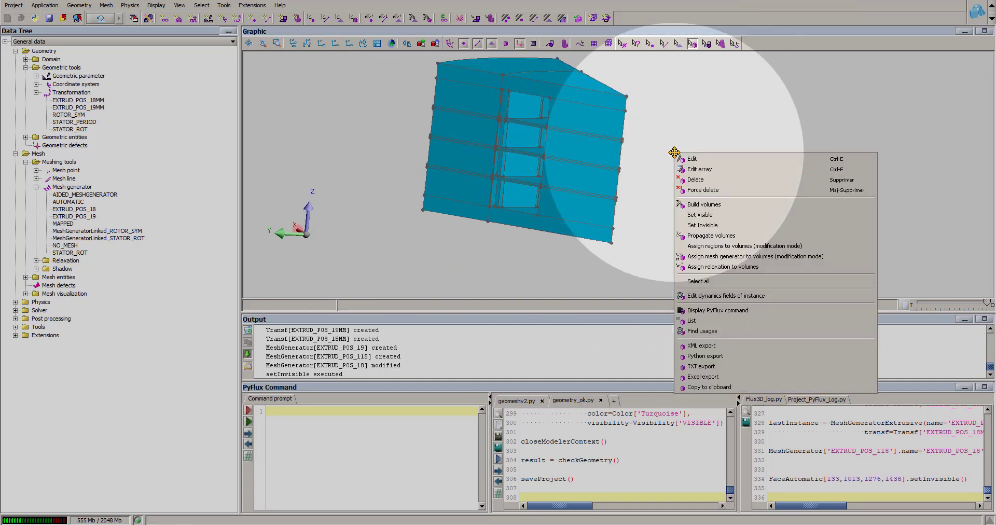
left_click(694, 159)
left_click(257, 68)
left_click(244, 62)
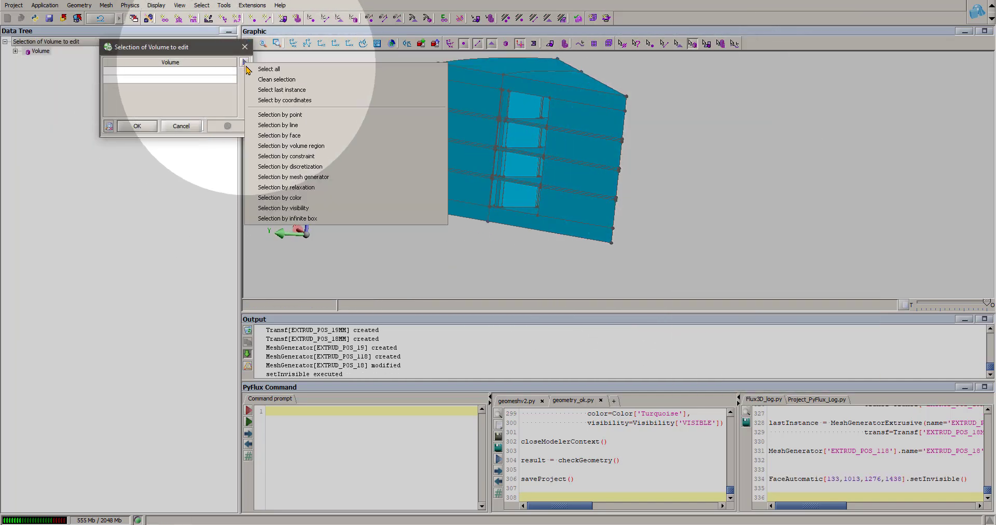
left_click(298, 138)
left_click(316, 63)
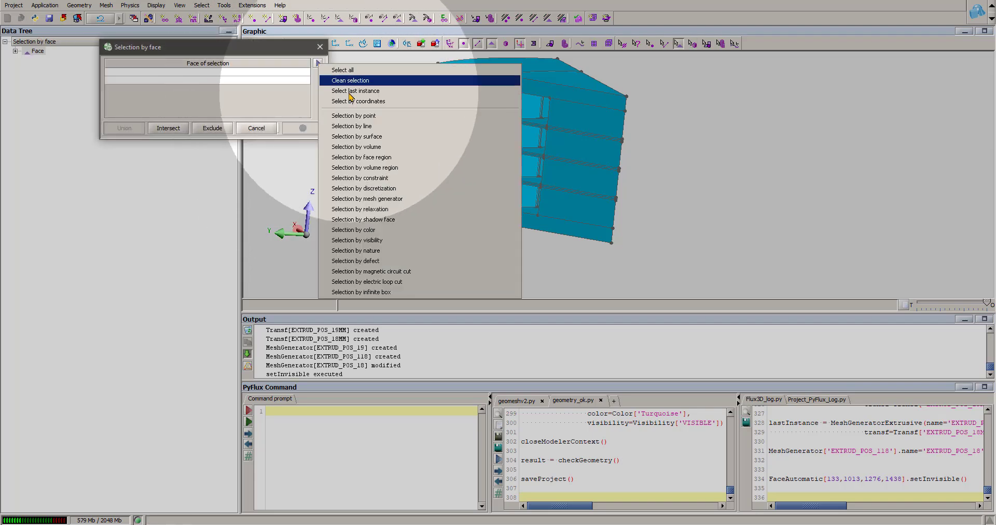
left_click(373, 134)
left_click(524, 207)
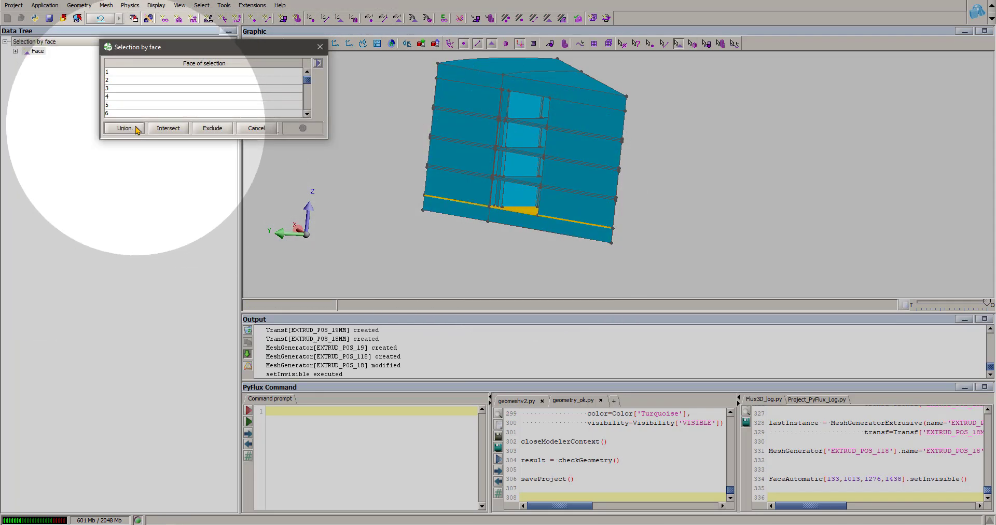
left_click(124, 127)
Step: Restrict the volume selection to the lowest motor layer by intersecting it with the faces of the layer's top surface
left_click(245, 62)
left_click(290, 135)
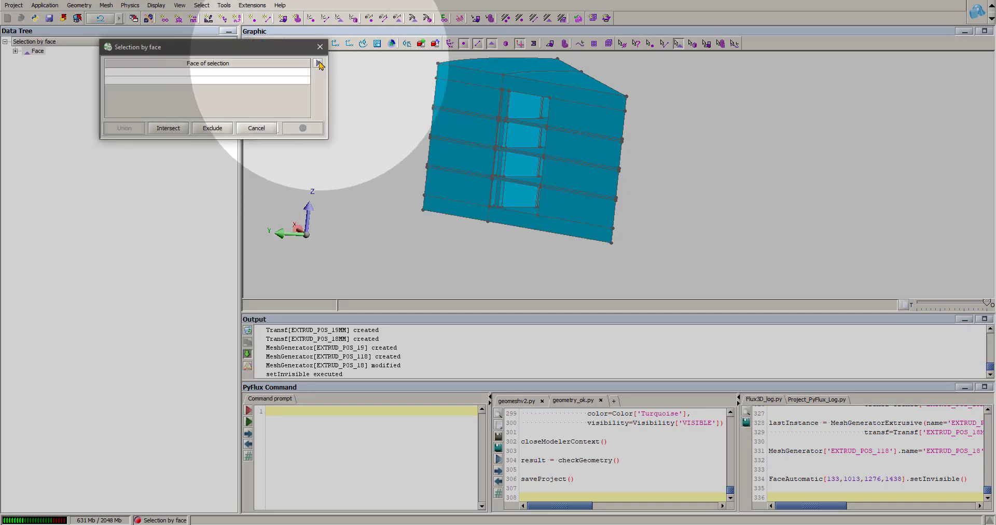
left_click(319, 62)
left_click(357, 136)
left_click_drag(540, 249, 540, 178)
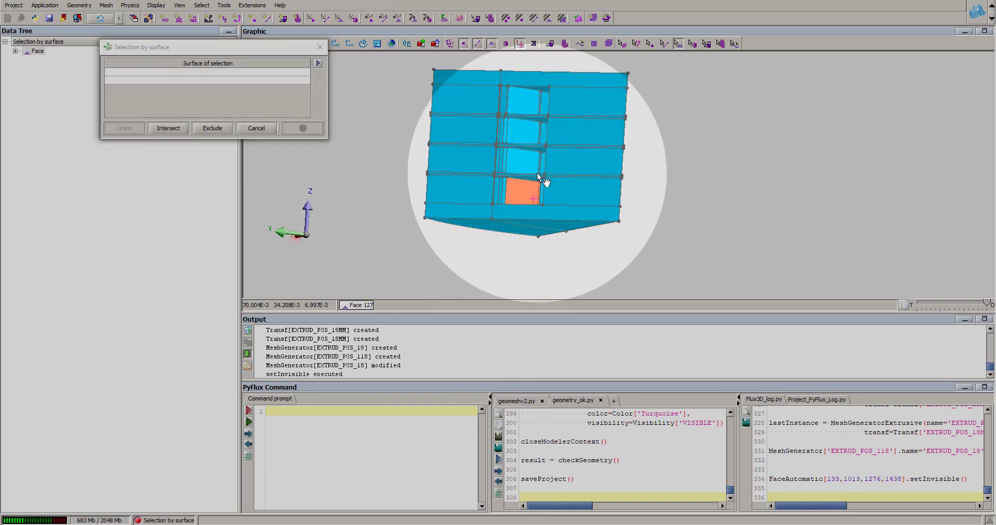
left_click(541, 179)
left_click(168, 130)
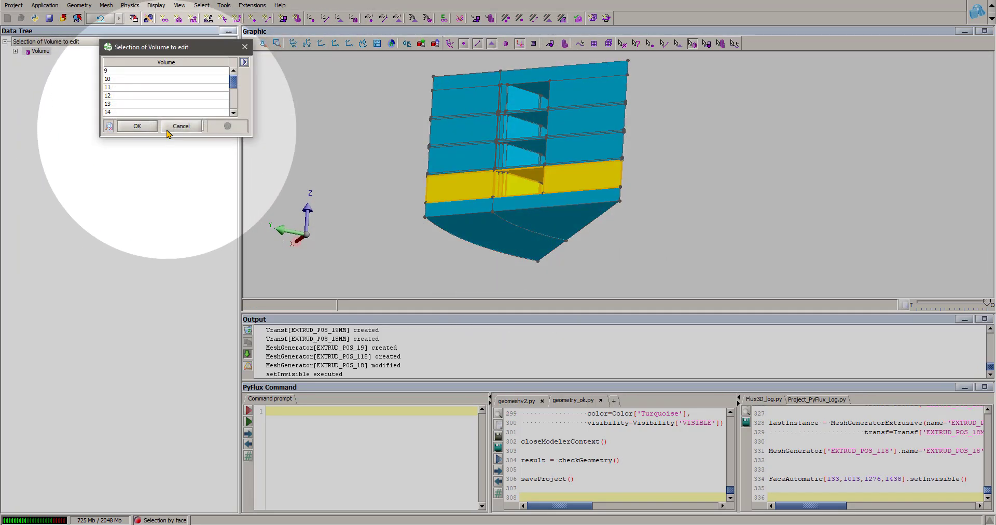
Step: Assign the mesh generator EXTRUD_POS_19 to the selected volumes of the lowest motor layer
left_click(147, 128)
left_click(143, 64)
left_click(136, 85)
left_click(137, 124)
left_click(144, 122)
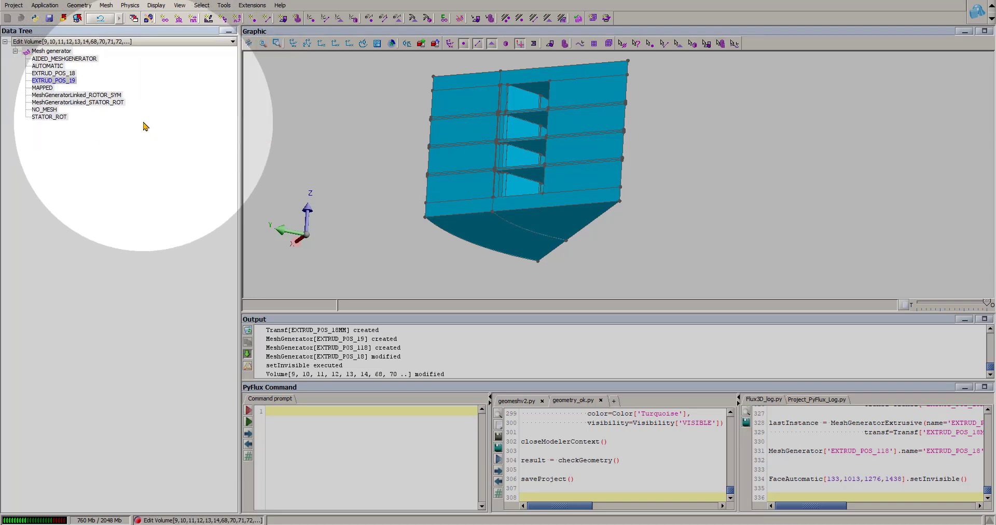
Step: Start a new volume edit and select the volumes touching the top surface of the second motor layer from the bottom
left_click_drag(544, 187, 528, 232)
scroll(542, 238, "up", 5)
scroll(539, 234, "down", 3)
right_click(285, 112)
left_click(298, 115)
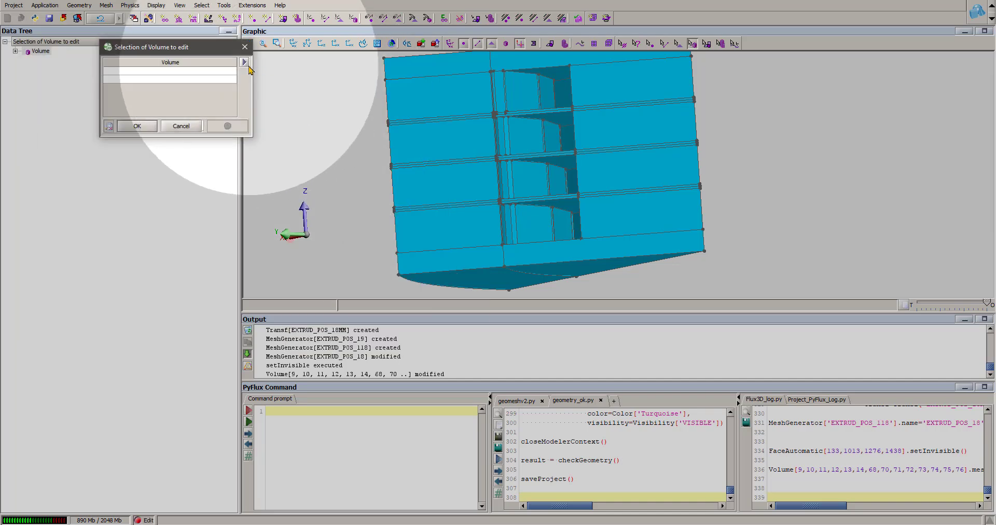
left_click(318, 62)
left_click(365, 135)
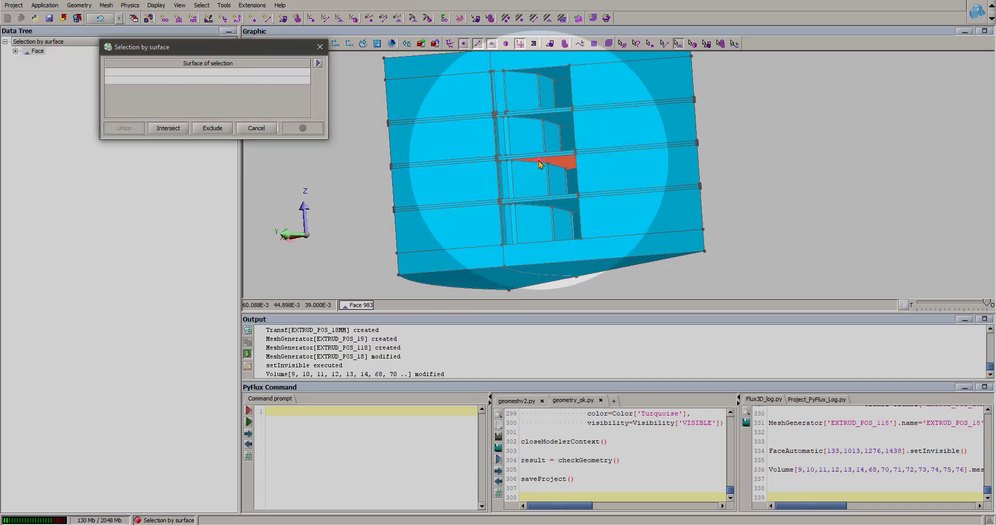
left_click(544, 160)
left_click(136, 125)
left_click(136, 125)
Step: Restrict the selection to the second layer's volumes by intersecting it with the faces of the layer's bottom surface
left_click(291, 137)
left_click(318, 62)
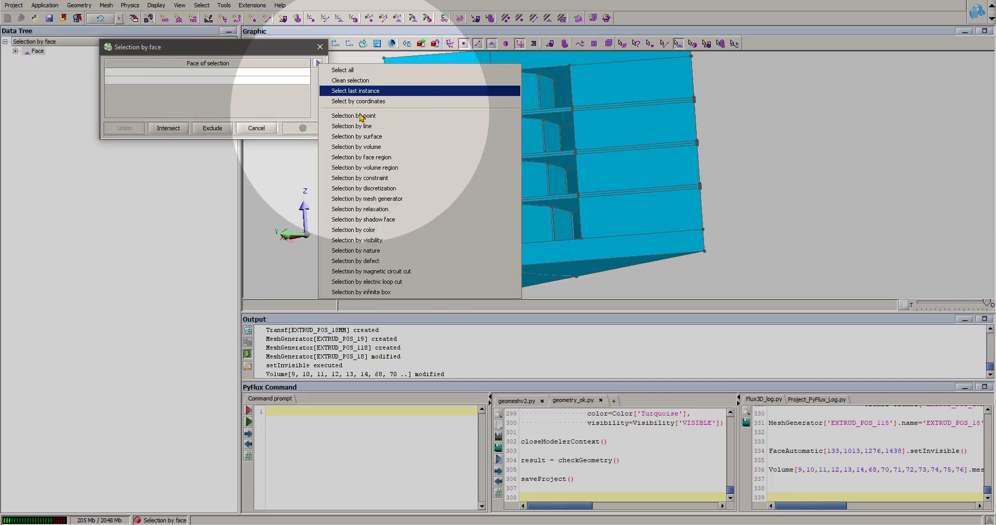
left_click(365, 135)
left_click_drag(545, 179, 554, 216)
left_click(554, 206)
left_click(137, 126)
left_click(137, 126)
left_click(138, 127)
Step: Assign the mesh generator EXTRUD_POS_18 to the selected volumes of the second motor layer
left_click(146, 65)
left_click(156, 84)
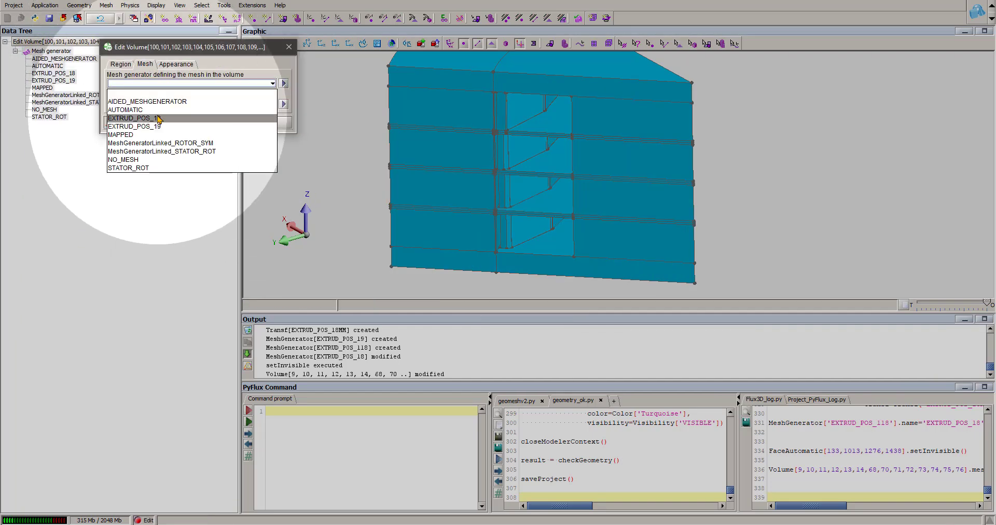
left_click(156, 120)
left_click(138, 123)
Step: Start a new volume edit and select the volumes touching the bottom surface of the third motor layer from the bottom
scroll(549, 181, "up", 3)
left_click_drag(545, 171, 563, 164)
right_click(282, 89)
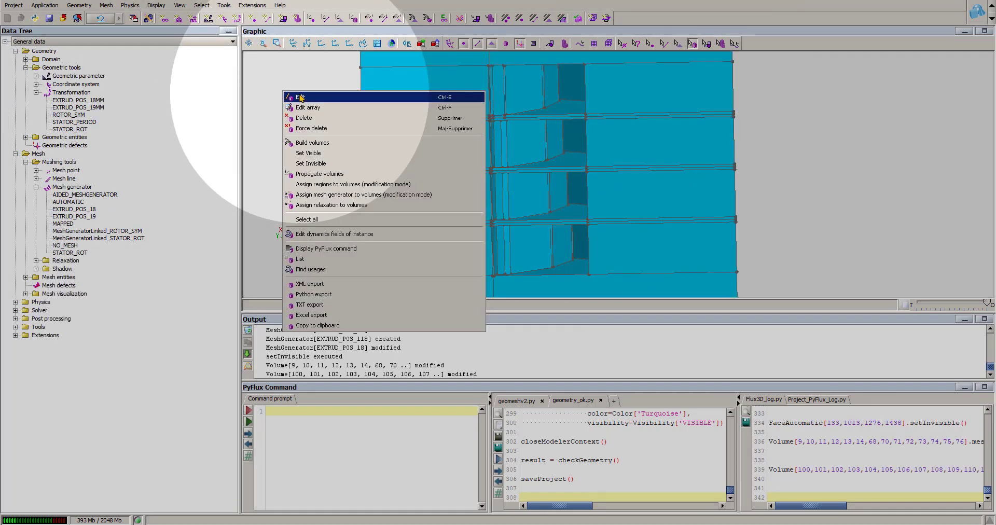
left_click(301, 97)
left_click(249, 63)
left_click(299, 136)
left_click(573, 160)
left_click(318, 62)
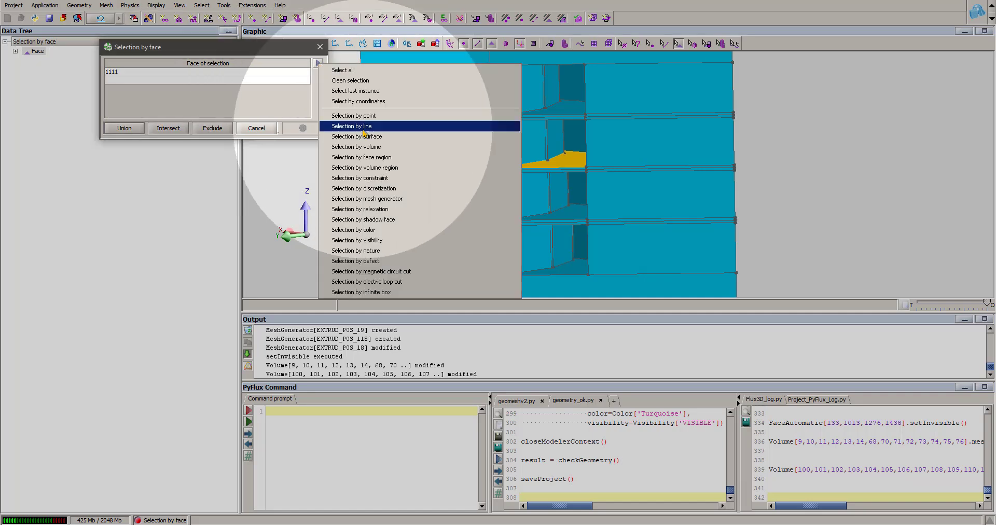
left_click(364, 136)
left_click(569, 165)
left_click(132, 127)
left_click(132, 127)
left_click_drag(522, 157, 305, 114)
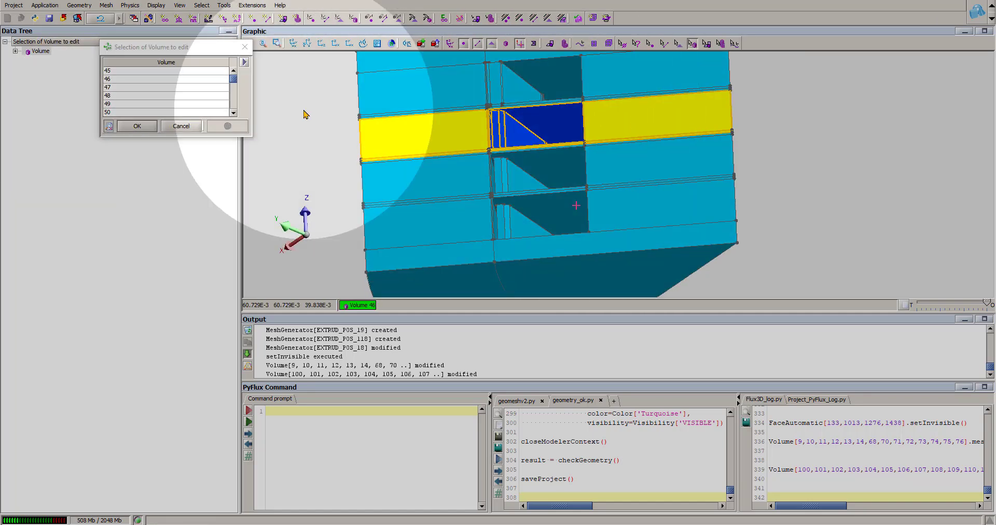
Step: Intersect the selection with the faces of the third layer's top surface and assign an extrusion mesh generator to the remaining volumes
left_click(304, 135)
left_click(423, 134)
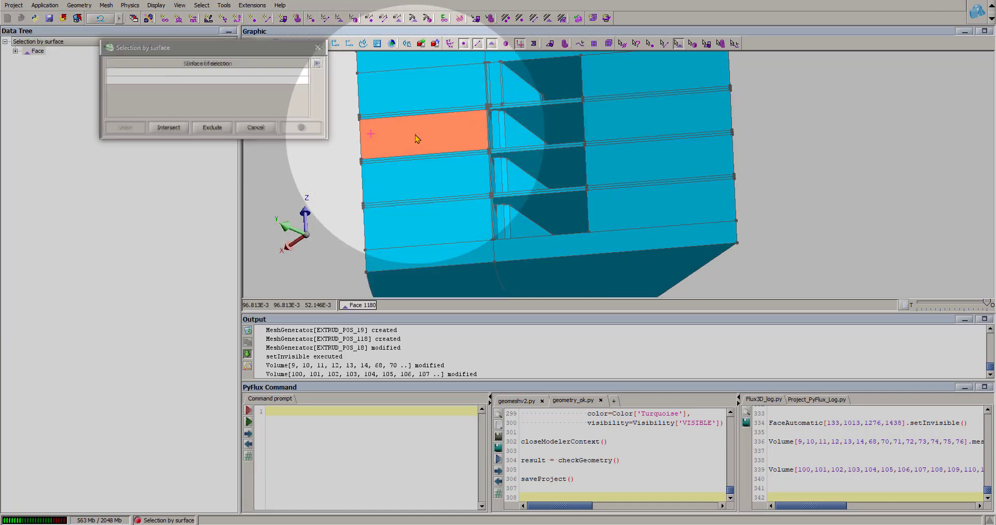
left_click(127, 127)
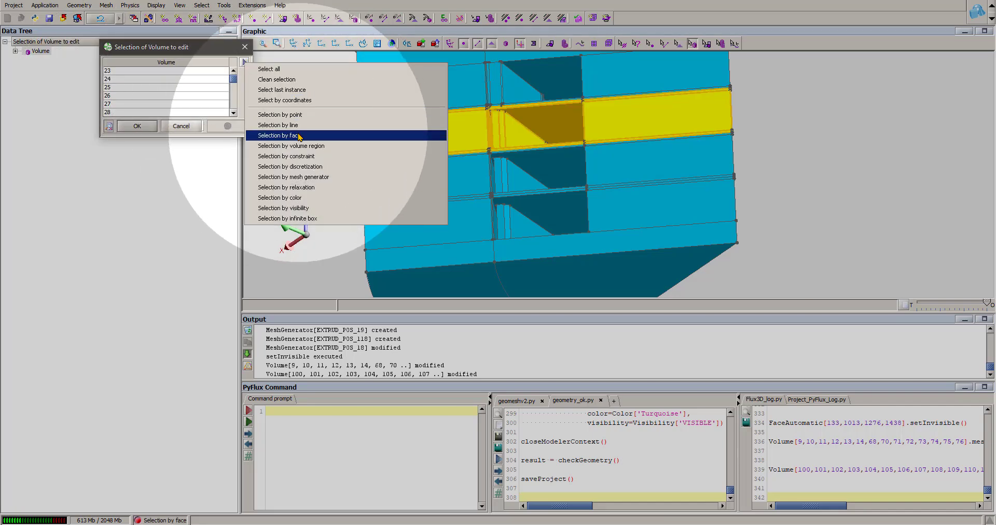
left_click(364, 135)
left_click(555, 124)
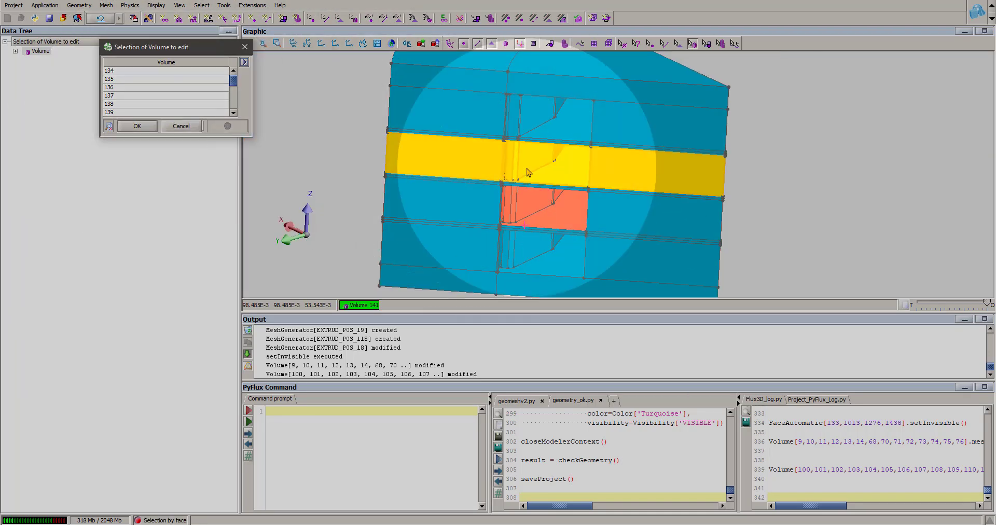
left_click(143, 129)
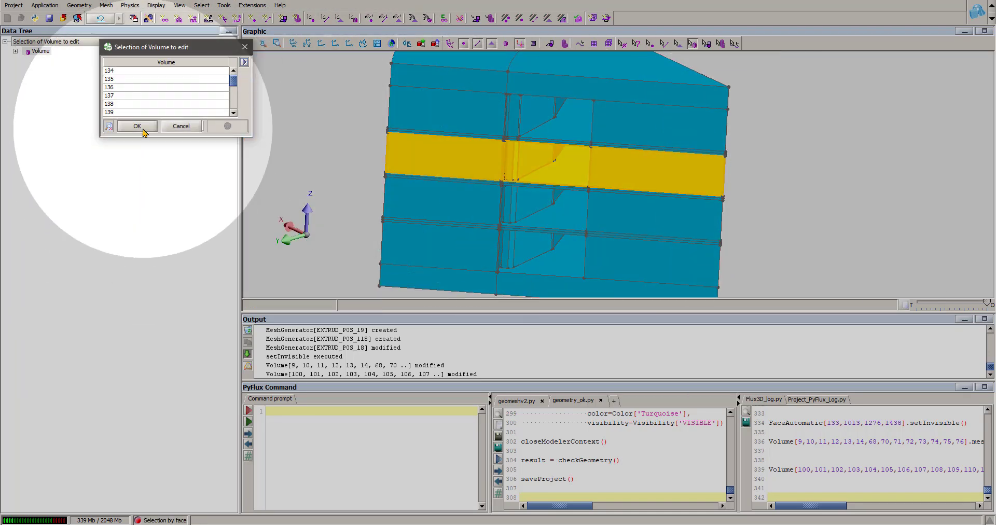
left_click(137, 122)
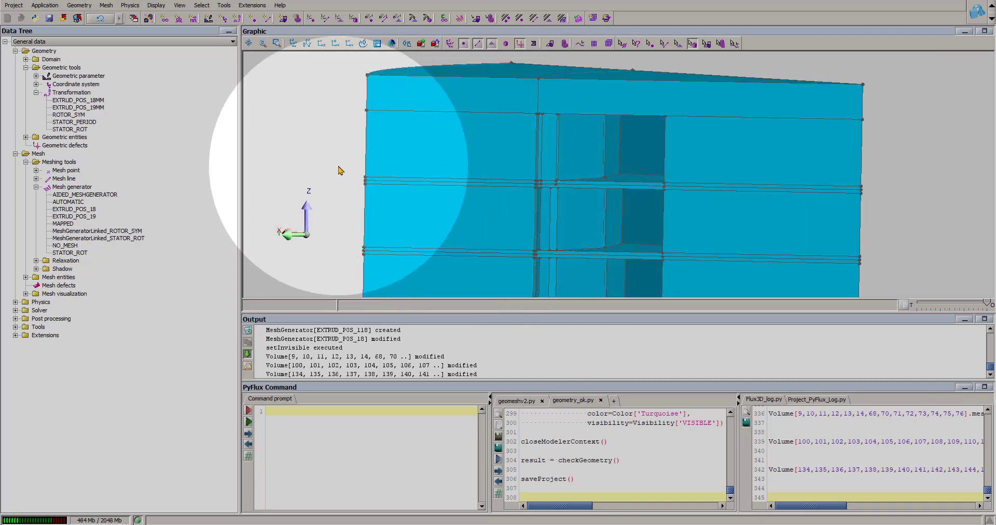
Step: Start a new volume edit and select the volumes touching the bottom surface of the uppermost slotted motor layer
right_click(263, 81)
left_click(311, 96)
left_click(245, 62)
left_click(298, 127)
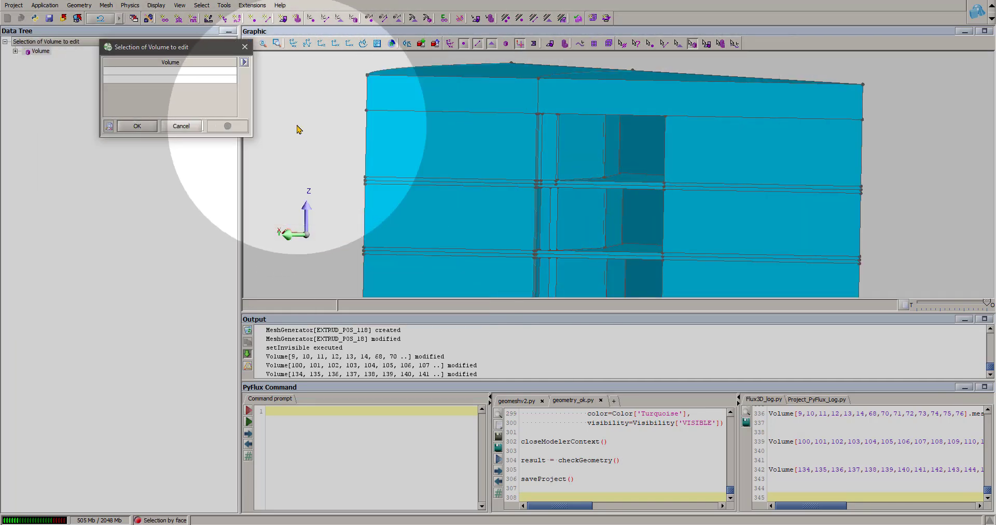
left_click(318, 63)
left_click(393, 137)
left_click(625, 183)
left_click(126, 128)
left_click(125, 129)
left_click_drag(602, 207, 602, 182)
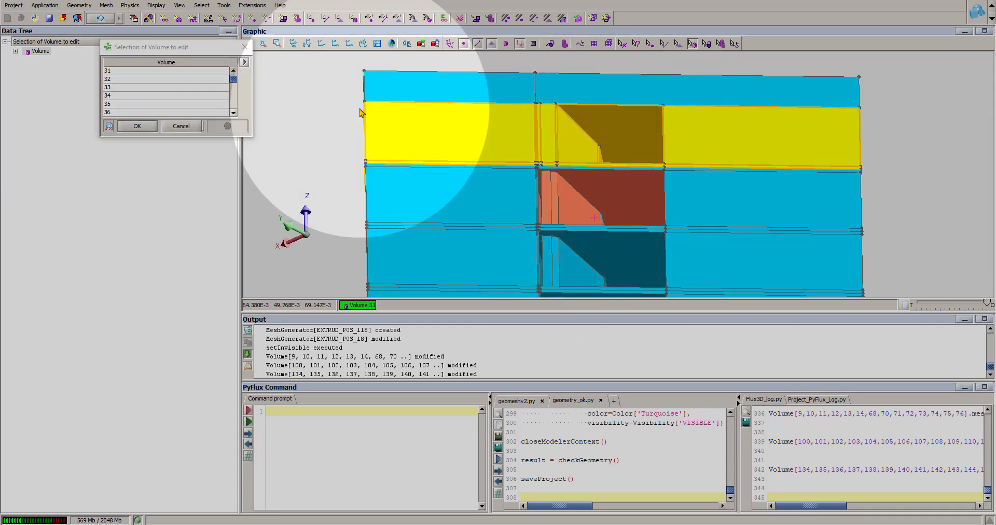
Step: Restrict the selection to the uppermost slotted layer's volumes by intersecting it with the faces of the layer's top surface
left_click(245, 63)
left_click(298, 130)
left_click(317, 63)
left_click(367, 137)
left_click(598, 125)
left_click(134, 129)
left_click(134, 129)
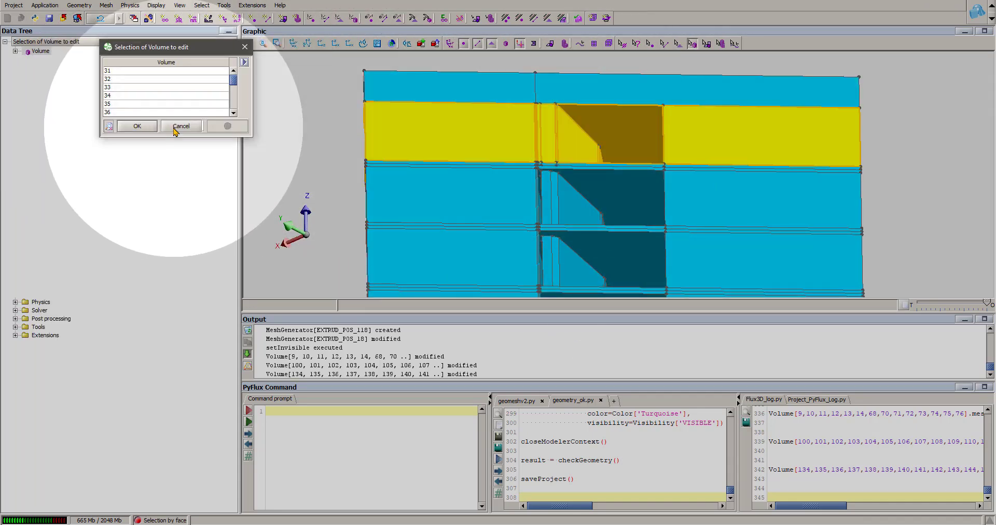
left_click(140, 127)
Step: Assign the mesh generator EXTRUD_POS_18 to the selected volumes of the uppermost slotted motor layer
left_click(146, 65)
left_click(153, 83)
left_click(155, 119)
left_click(149, 122)
Step: Create a mesh line named A3 of the Arithmetic type with 3 segments
scroll(581, 210, "down", 5)
left_click_drag(580, 207, 562, 224)
left_click(36, 178)
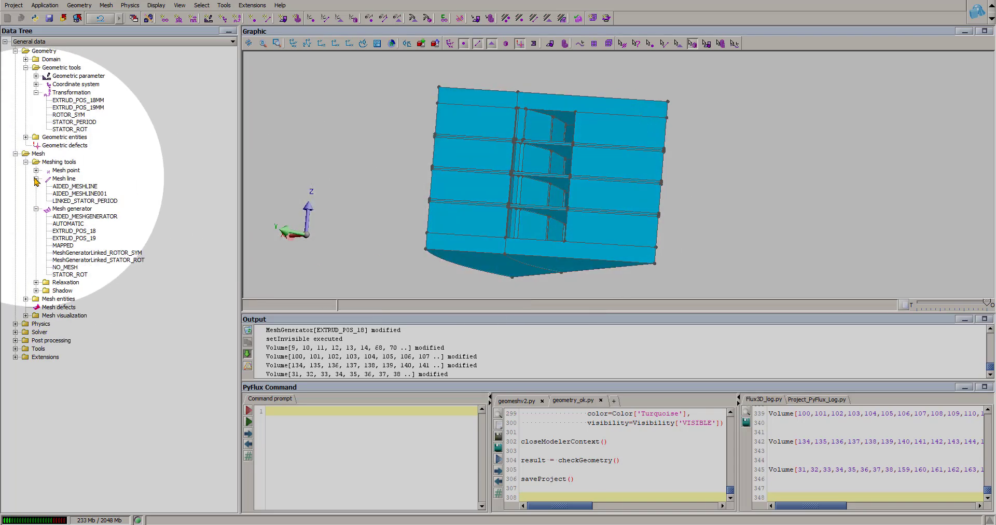
double_click(59, 180)
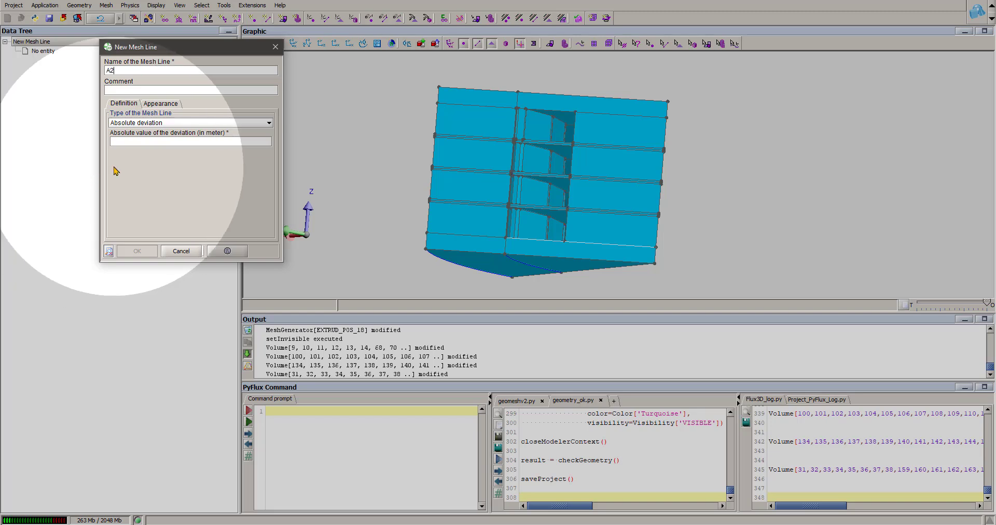
left_click(134, 123)
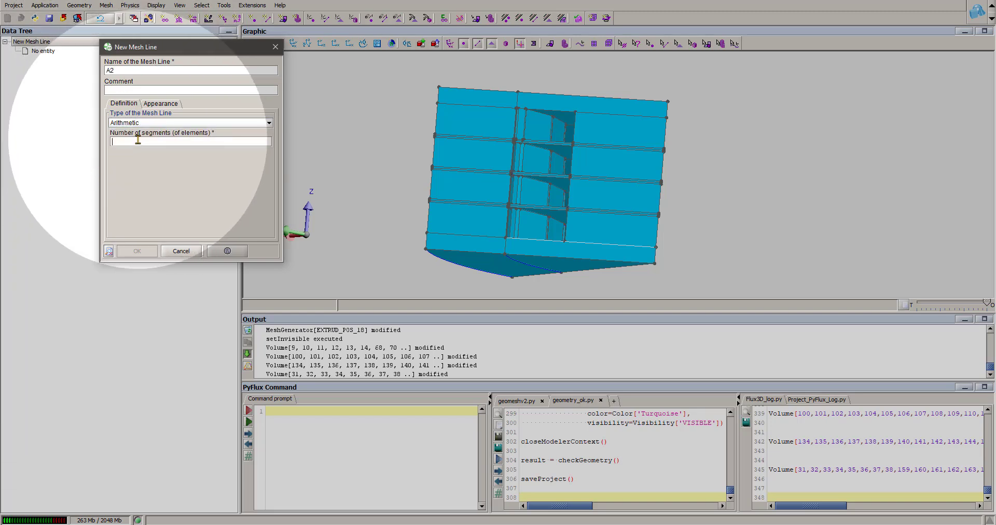
left_click(121, 71)
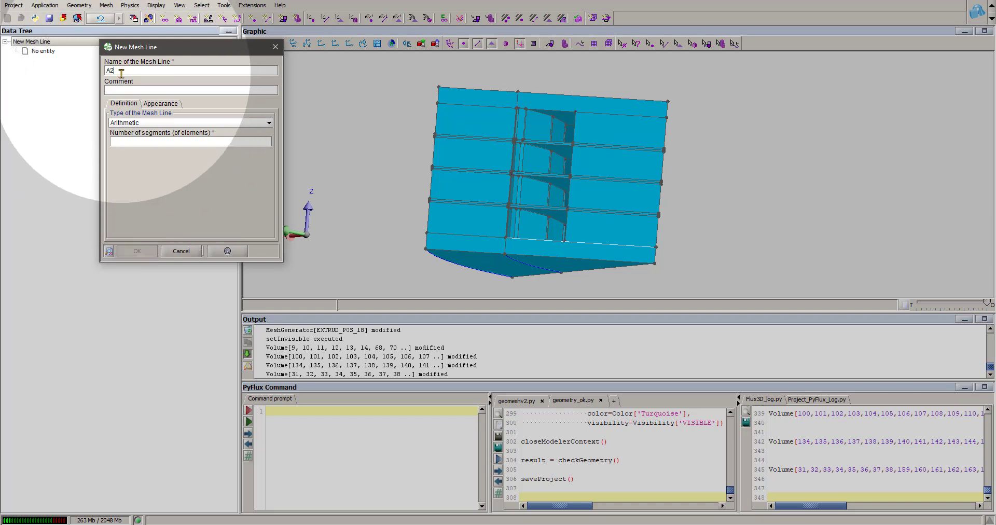
left_click(144, 141)
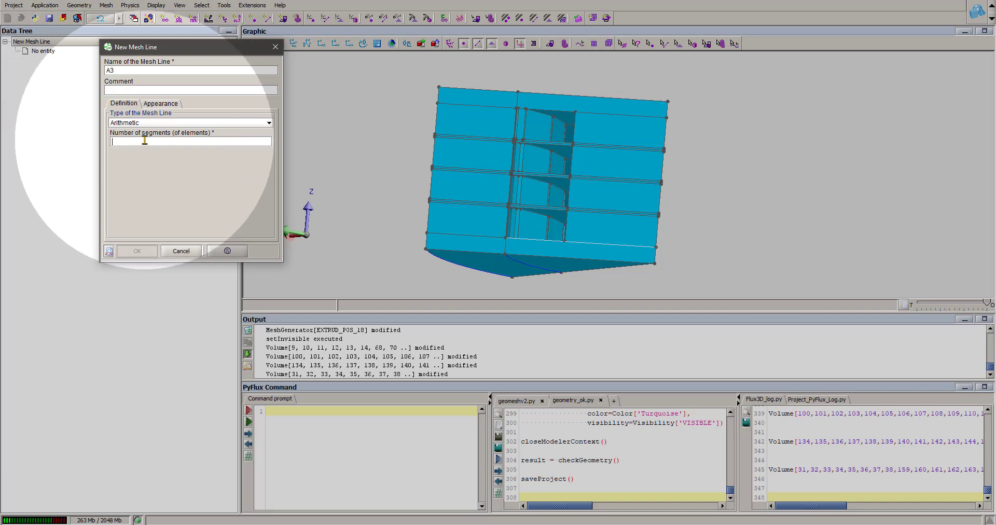
left_click(137, 251)
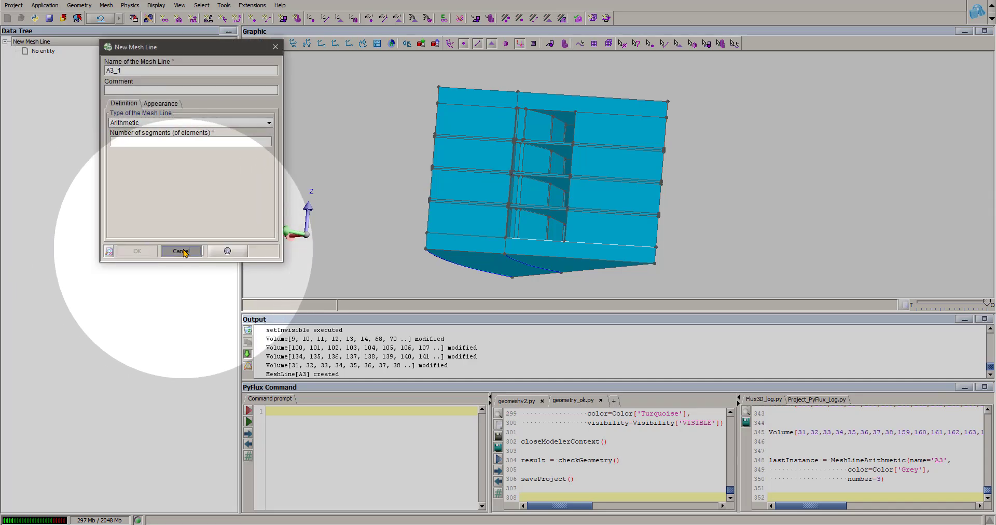
Step: Select the four vertical edge lines of the motor layers and assign the mesh line A3 to them
left_click(436, 152, "ctrl")
left_click(435, 180, "ctrl")
right_click(431, 217)
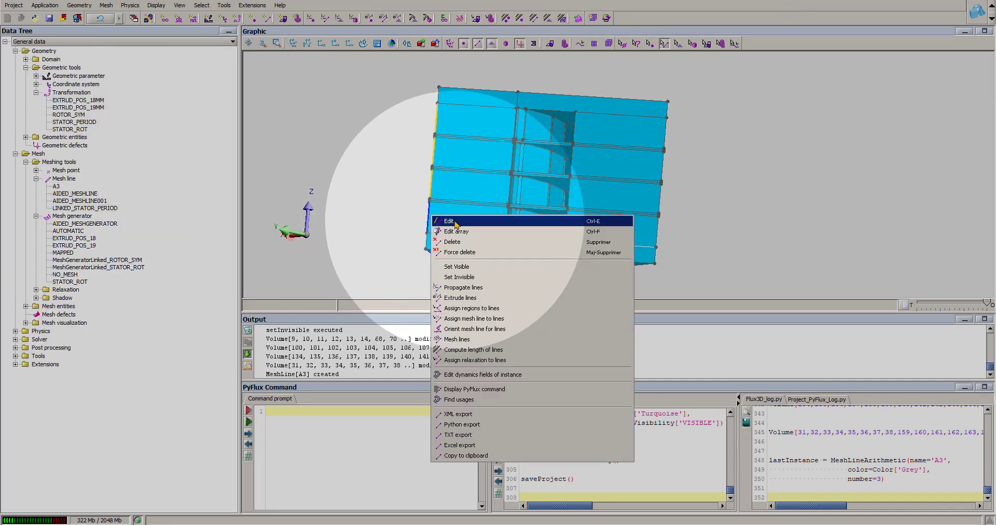
left_click(452, 219)
left_click(222, 64)
left_click(166, 83)
left_click(159, 101)
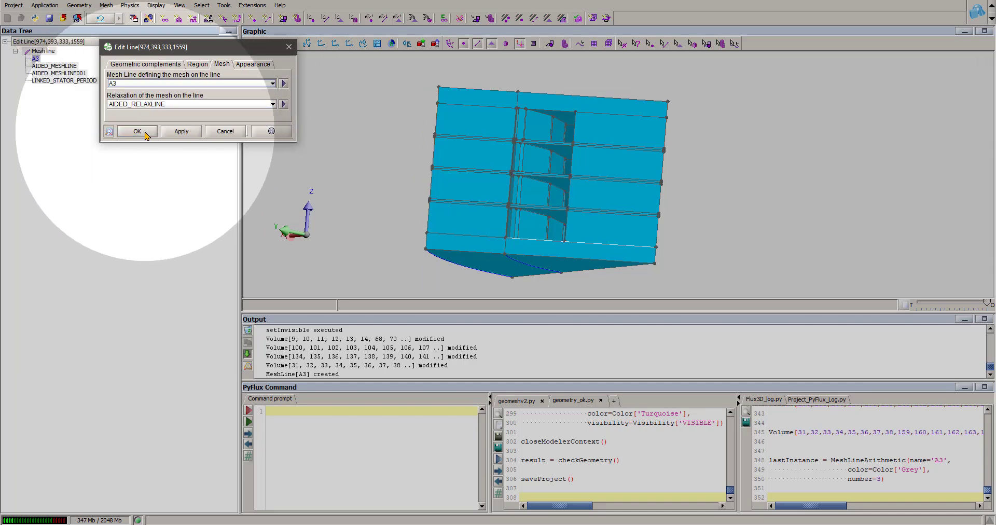
left_click(137, 131)
Step: Mesh all lines of the motor model
middle_click_drag(614, 178, 418, 181)
left_click(106, 6)
mouse_move(171, 149)
left_click(232, 151)
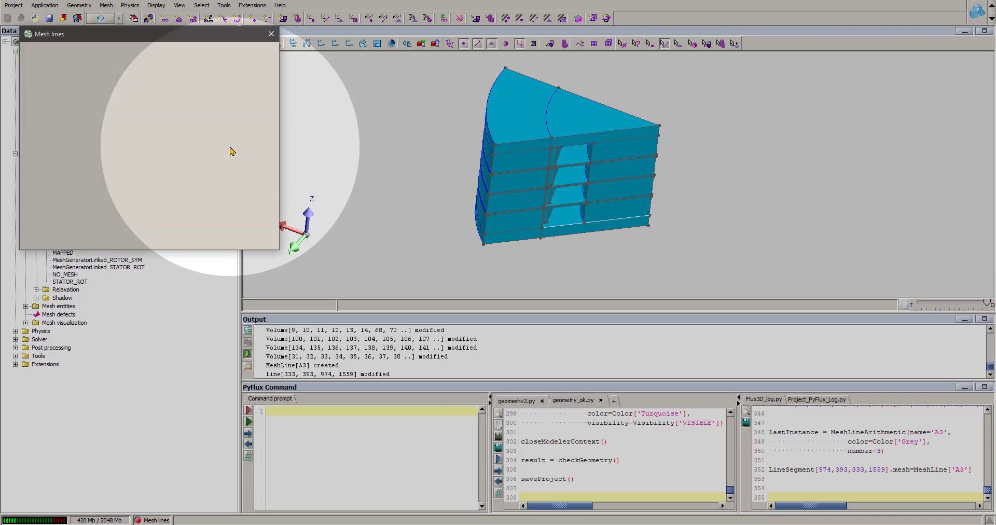
middle_click_drag(658, 280, 534, 147)
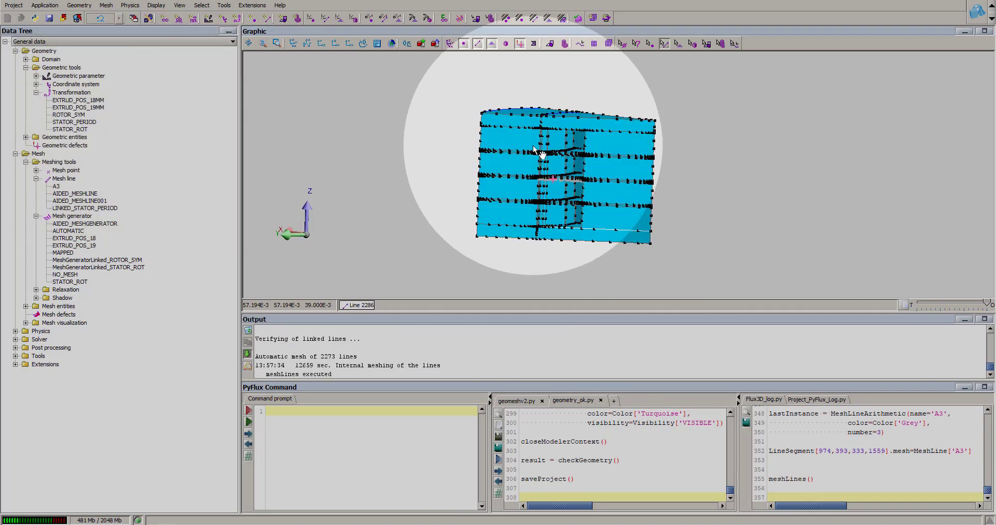
Step: Mesh all faces of the motor model
left_click(106, 5)
mouse_move(178, 148)
left_click(231, 158)
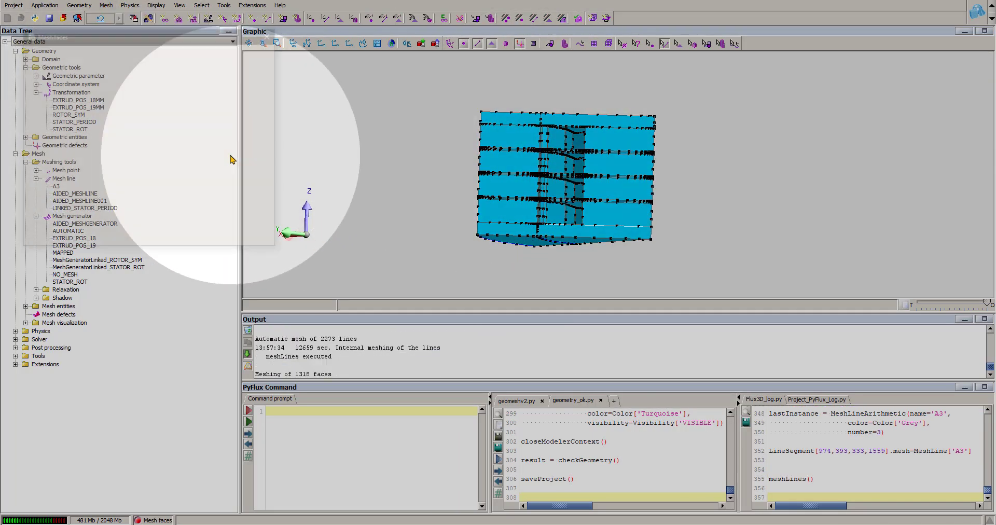
left_click(490, 45)
left_click(490, 45)
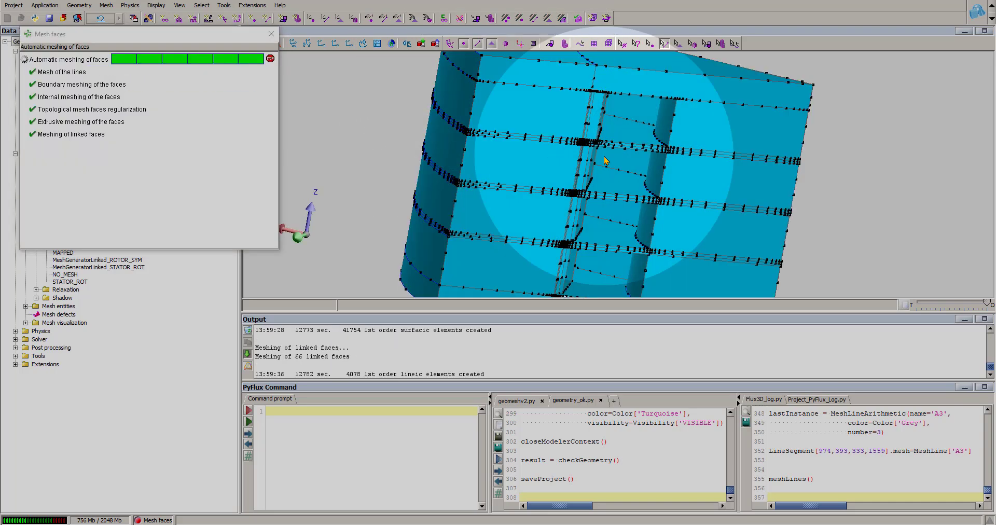
left_click_drag(603, 160, 626, 218)
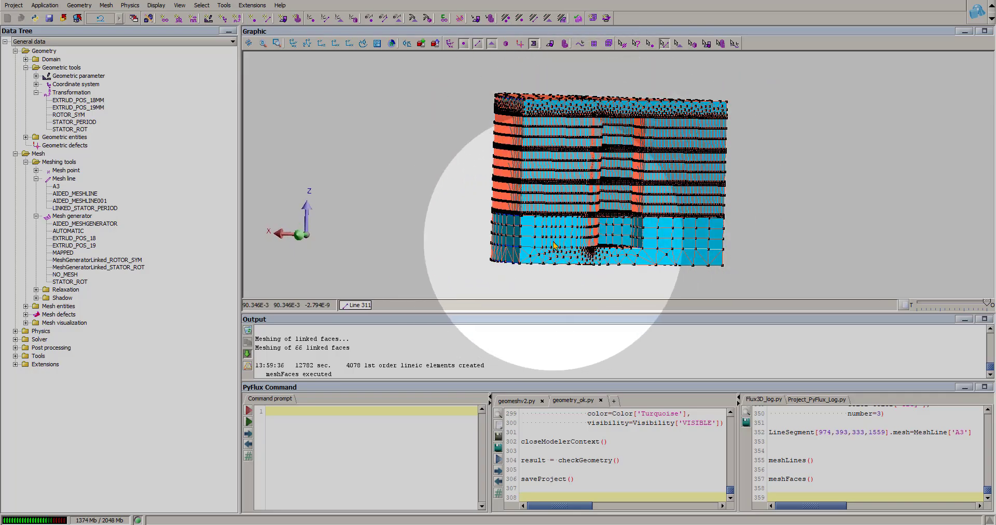
Step: Create a translation vector transformation named EXTRUD_NEG_19 in coordinate system XYZ1 with components 0, 0 and -19
scroll(596, 212, "up", 5)
scroll(593, 211, "up", 2)
right_click_drag(508, 195, 576, 182)
scroll(571, 208, "down", 4)
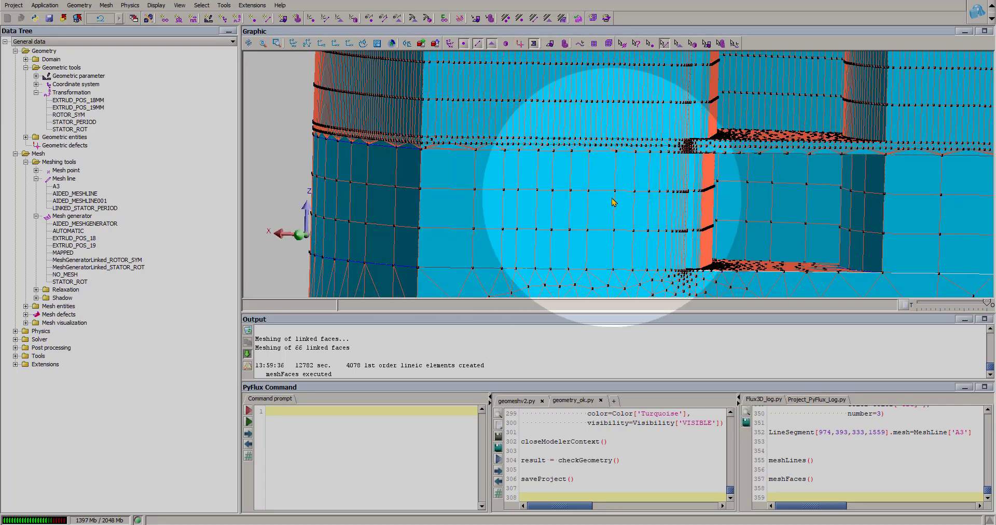
right_click(78, 100)
left_click(150, 98)
left_click_drag(177, 70, 134, 70)
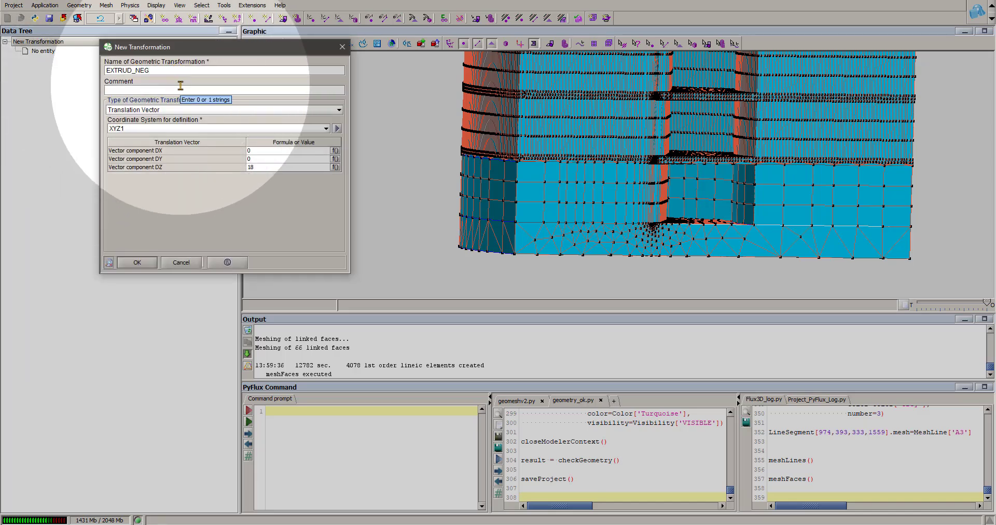
left_click(264, 167)
type("-19")
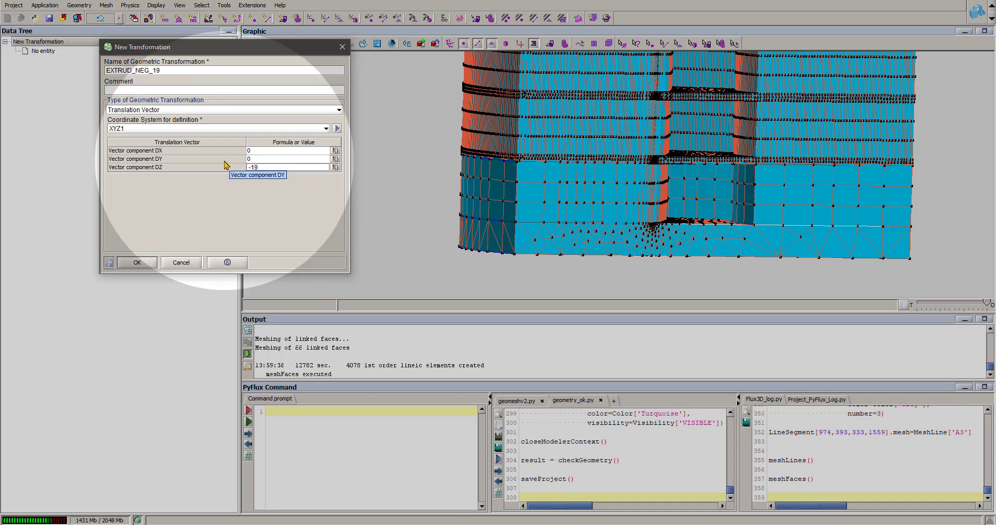
left_click(144, 266)
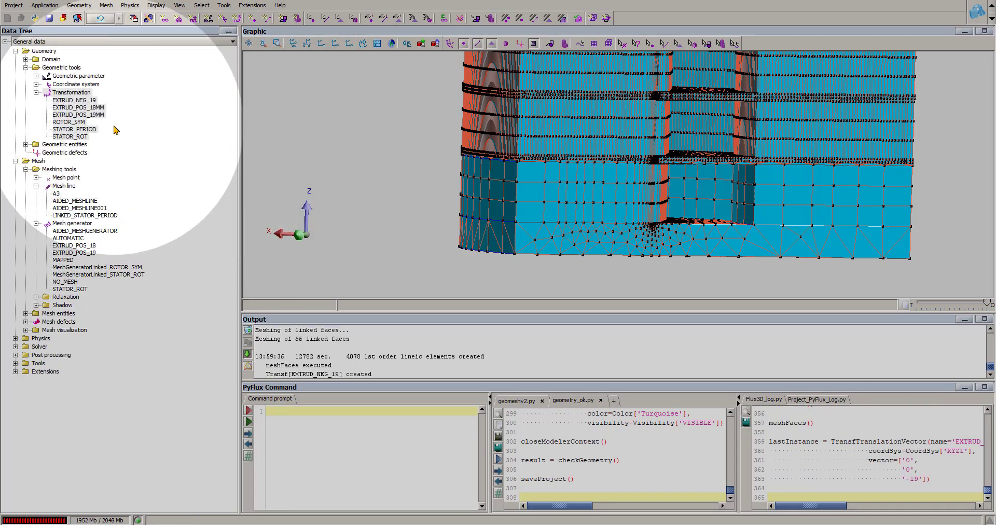
Step: Create an extrusion mesh generator named EXTRUD_Neg_19mm based on the transformation EXTRUD_NEG_19
right_click(85, 228)
left_click(104, 233)
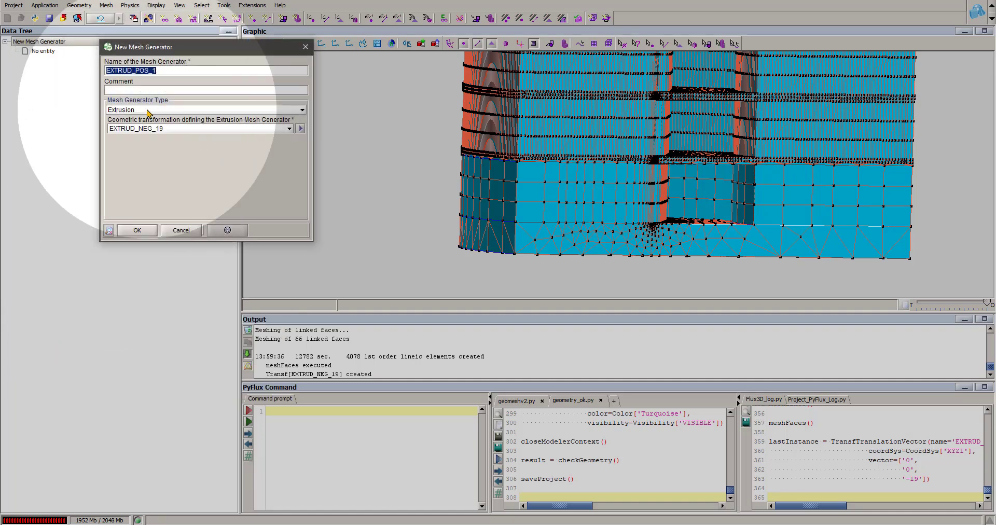
type("EXTRUD_")
type("Neg")
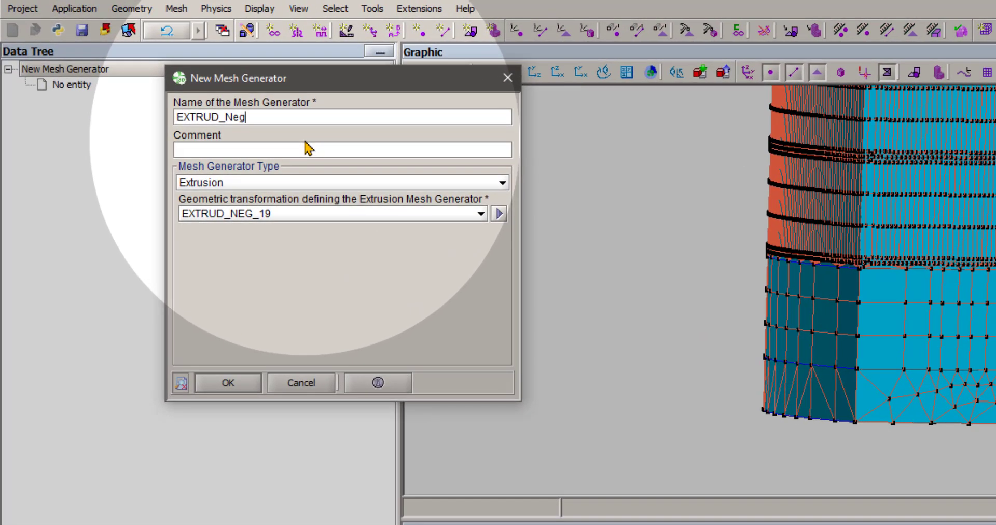
type("_19mm")
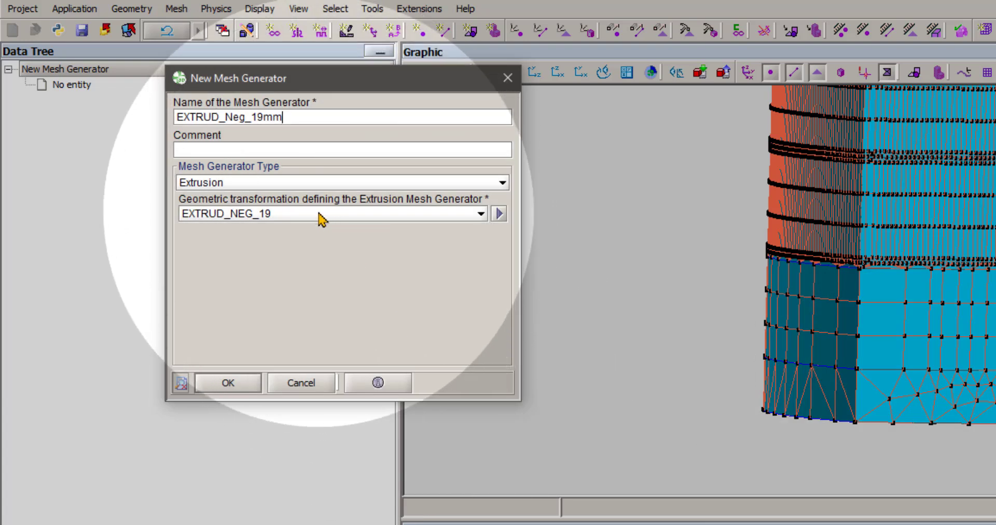
left_click(322, 214)
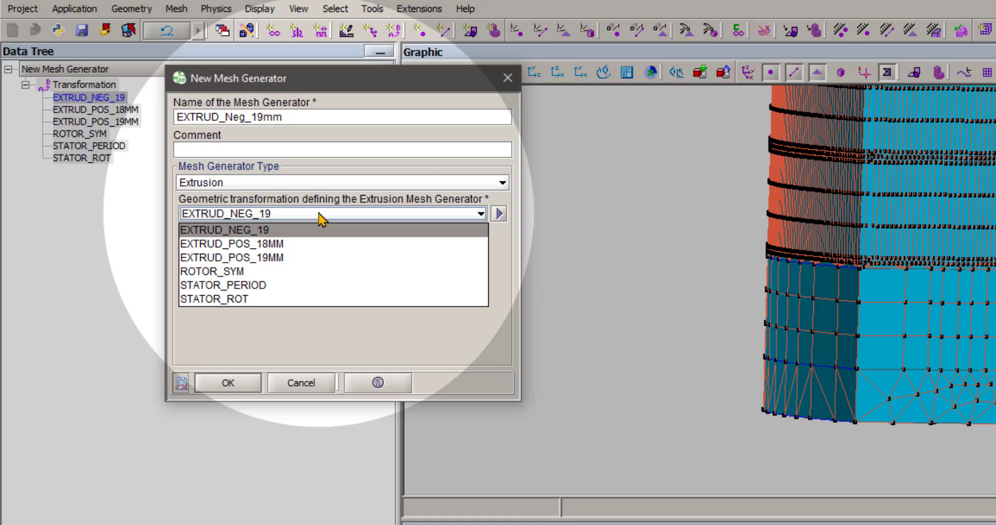
left_click(284, 231)
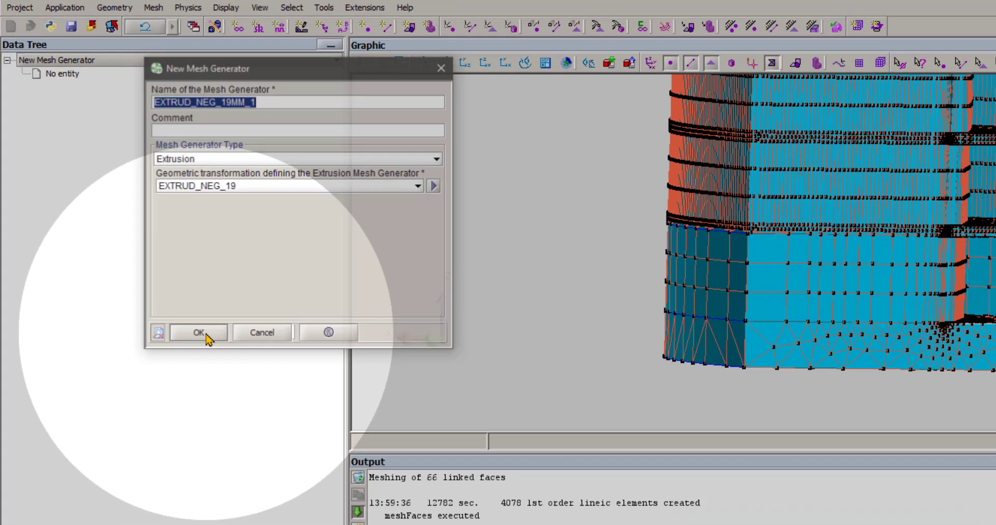
left_click(228, 383)
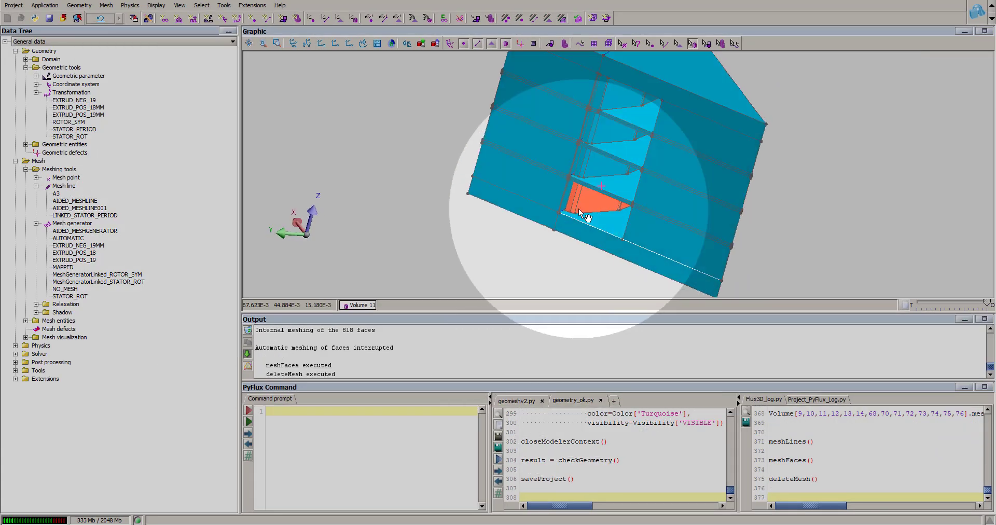
left_click_drag(579, 209, 656, 157)
scroll(648, 187, "down", 3)
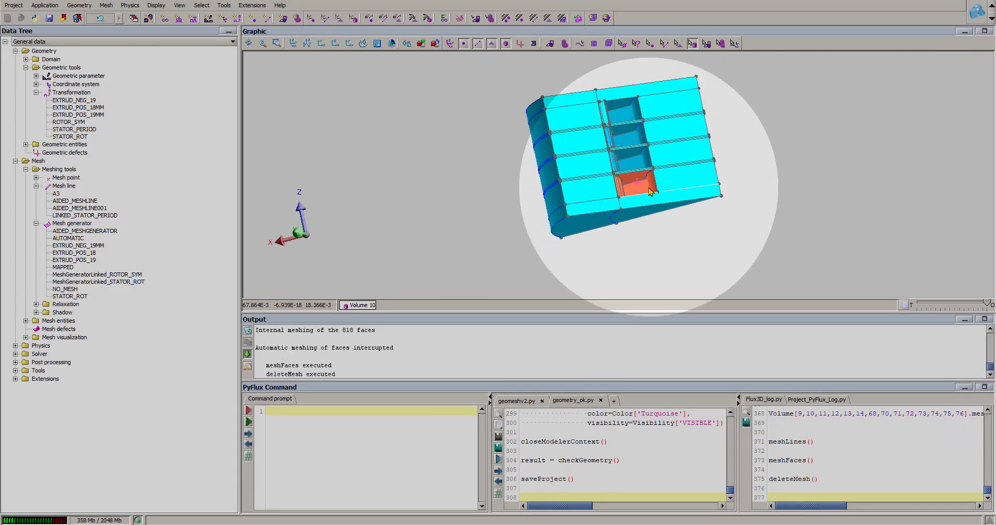
Step: Switch the geometry to the modeler context
right_click_drag(648, 187, 563, 188)
left_click_drag(555, 198, 529, 217)
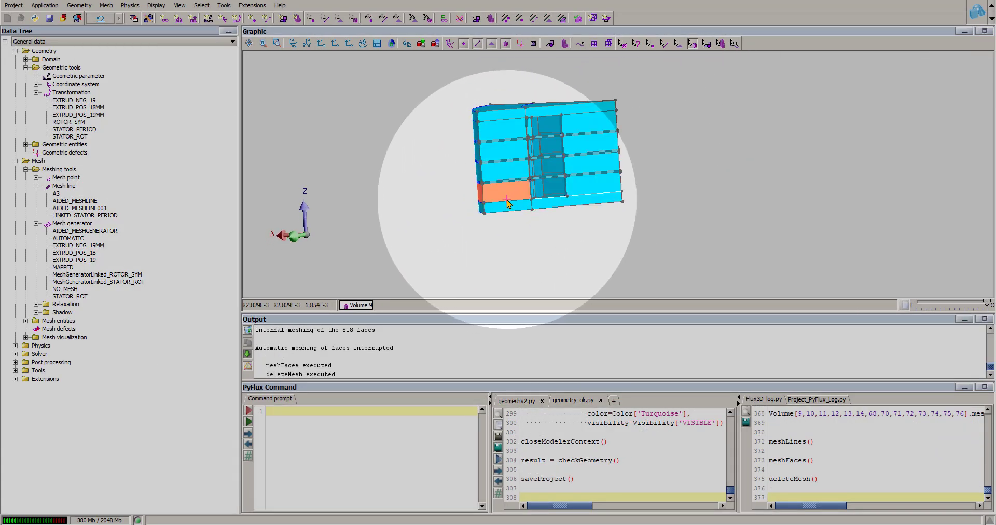
left_click(79, 6)
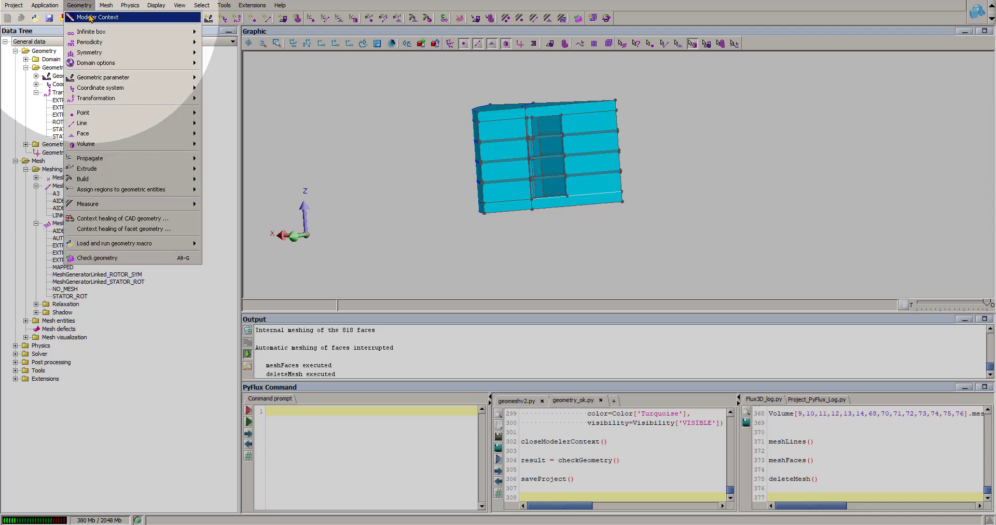
left_click(104, 17)
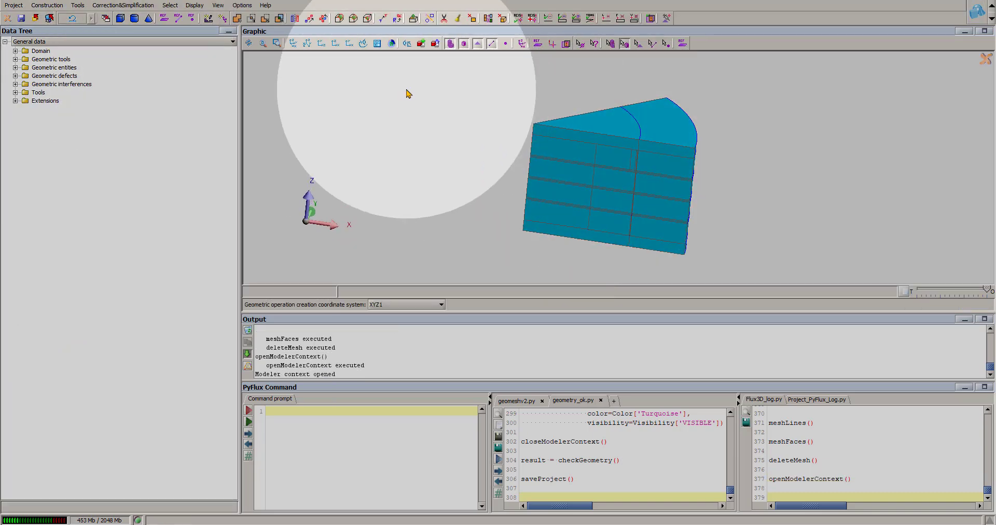
Step: Translate the motor object OBJ_CUTOBJECT_11_1 by 0, 0 and -40 along X, Y and Z in coordinate system XYZ1
left_click(383, 18)
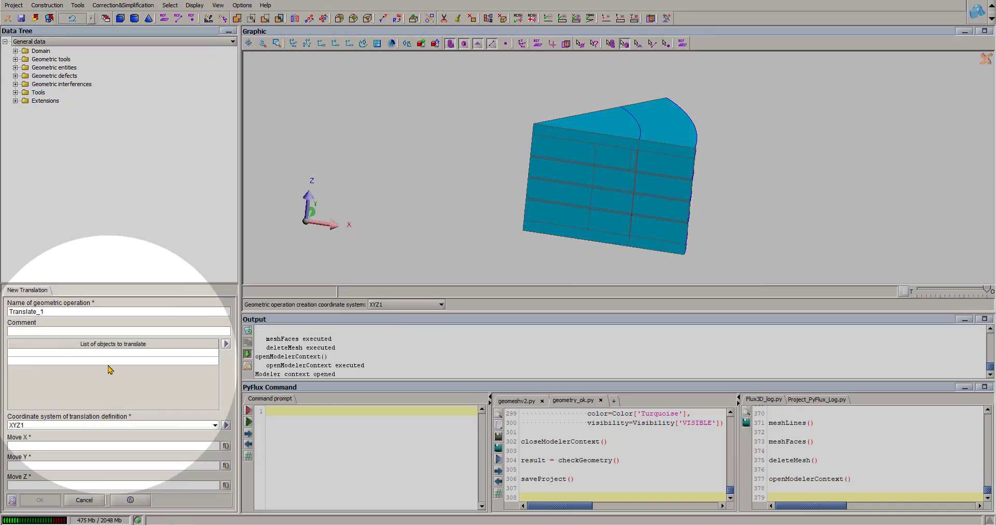
left_click(132, 353)
left_click(91, 378)
left_click(70, 449)
type("0")
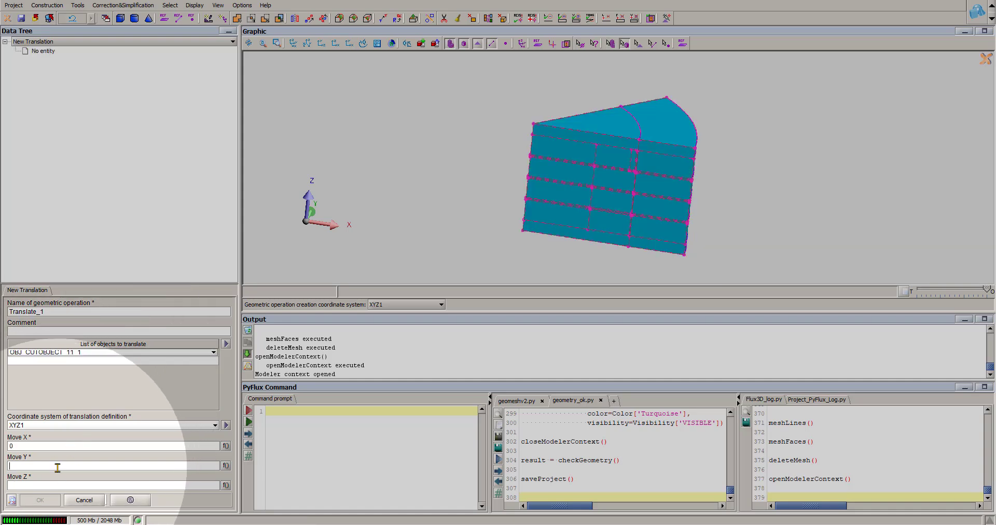
left_click(46, 500)
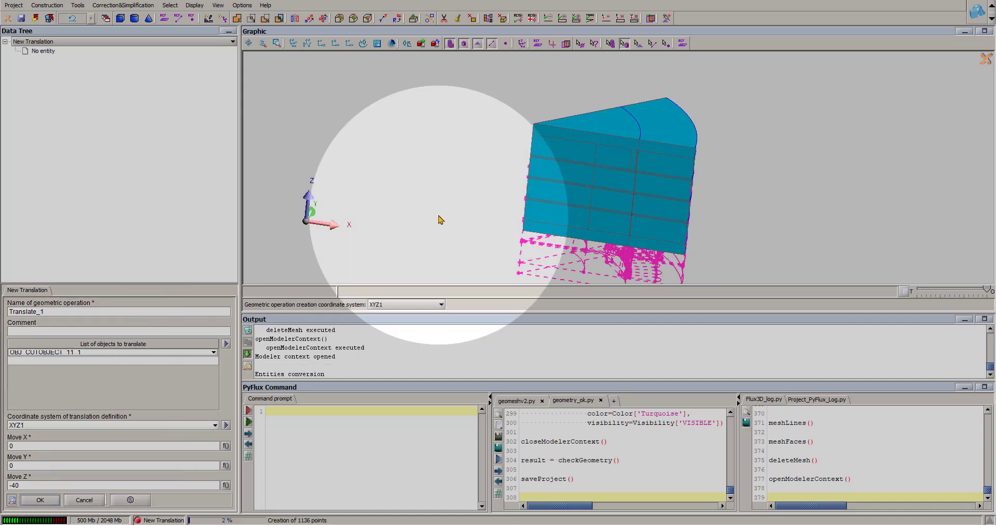
scroll(644, 227, "down", 4)
left_click_drag(644, 226, 554, 171)
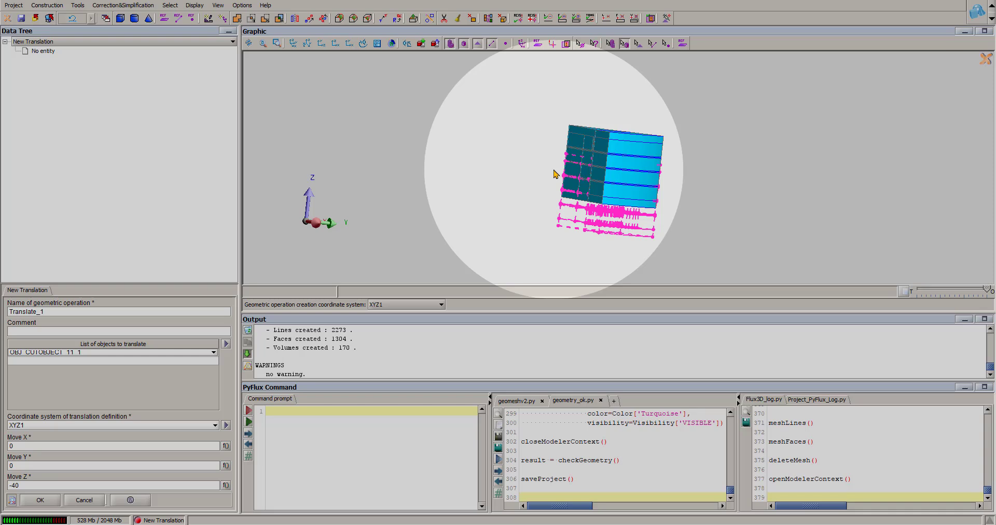
Step: Close the modeler context with the translated motor geometry
left_click(985, 58)
left_click_drag(582, 245, 685, 154)
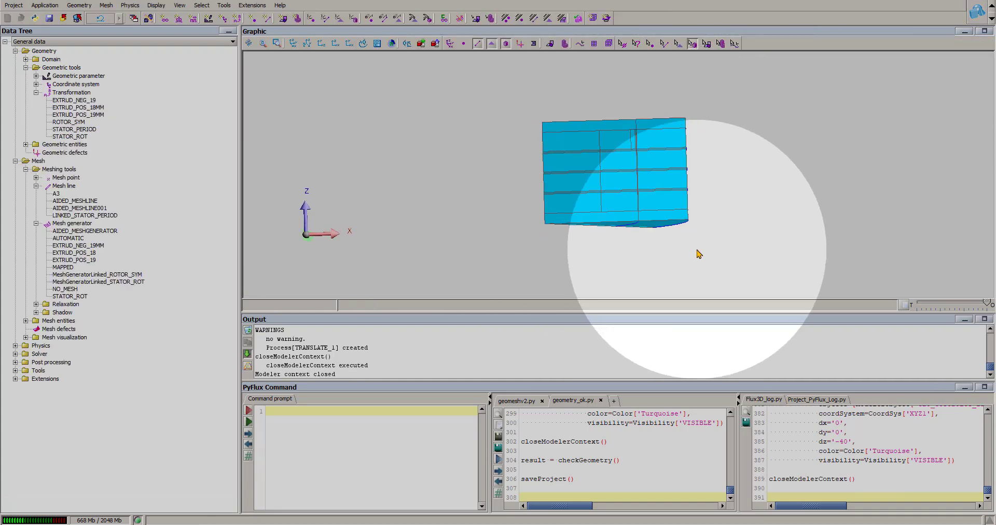
right_click_drag(697, 249, 601, 250)
left_click_drag(601, 250, 556, 282)
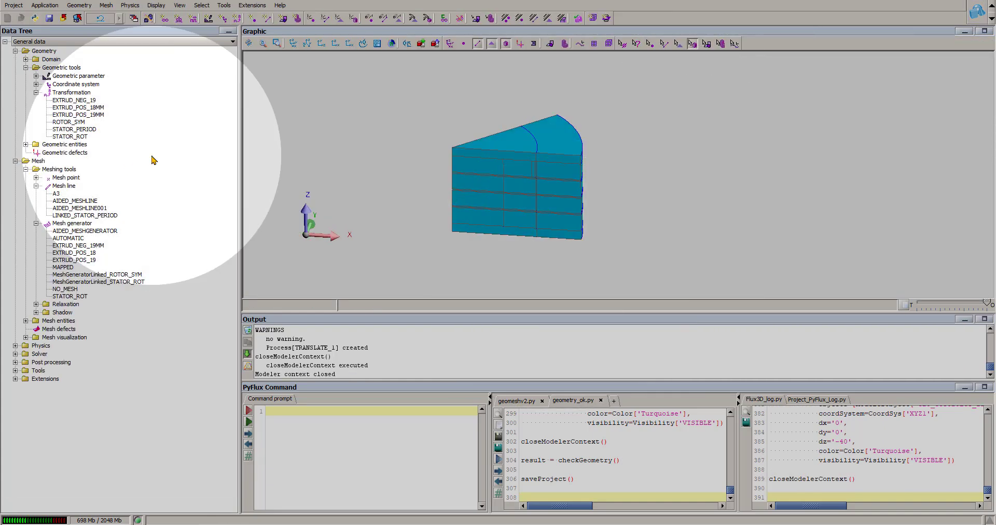
Step: Create a Z Cylinder infinite box with inner radius 140*1.2, outer radius 140*1.2*1.2, inner half height 100*1.2 and outer half height 100*1.2*1.2
left_click(26, 60)
double_click(65, 76)
left_click(104, 84)
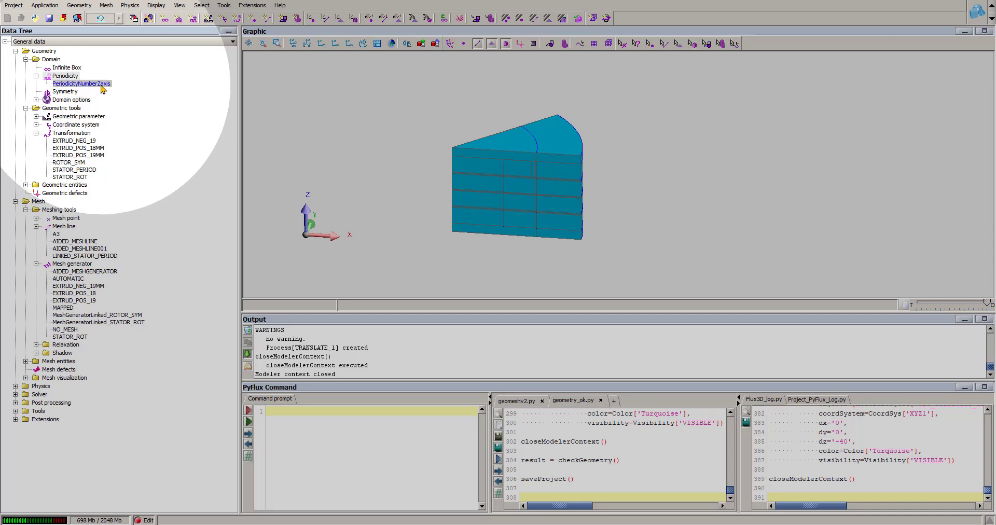
double_click(104, 84)
left_click(134, 186)
double_click(52, 67)
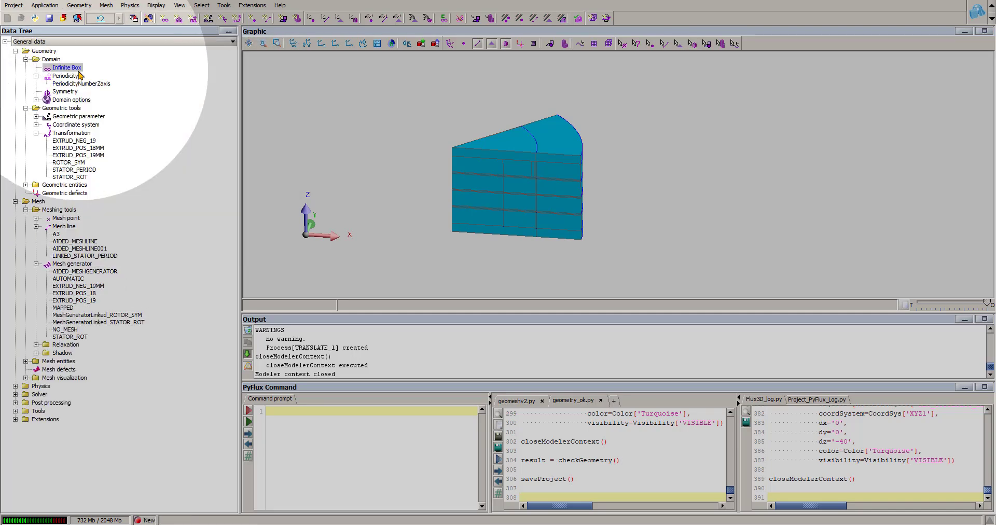
left_click(121, 105)
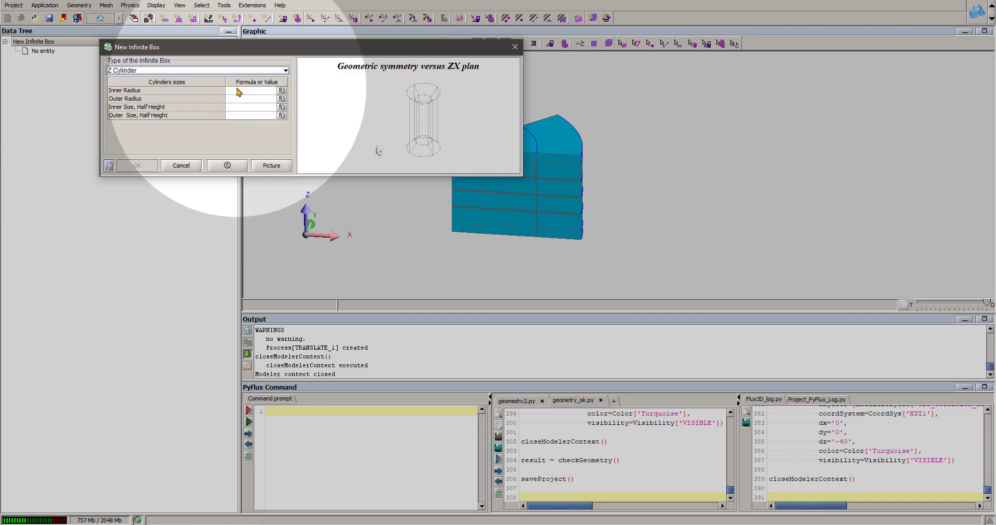
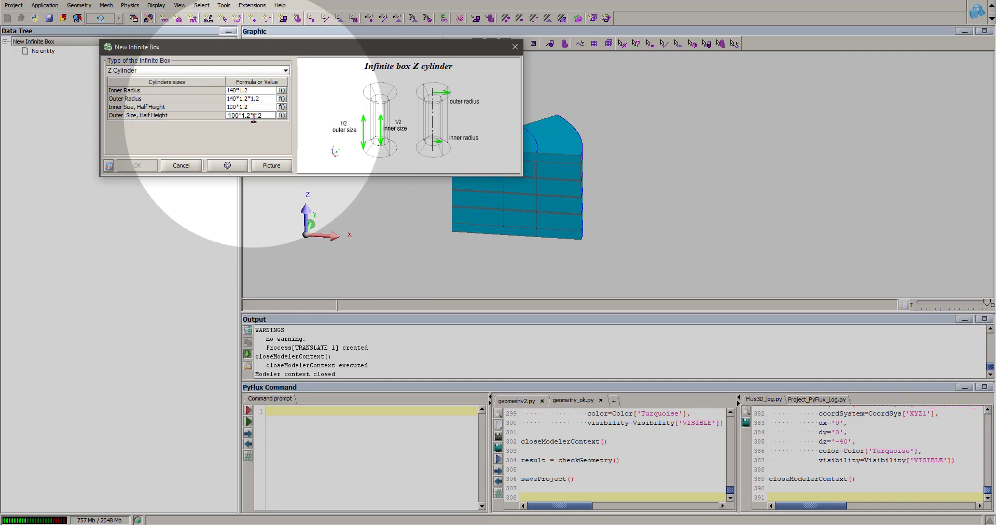
left_click(148, 165)
Step: Complete the 3D domain of the infinite box in coordinate system AIRGAP_COORD with linked mesh
left_click_drag(637, 207, 94, 88)
right_click(83, 75)
left_click(111, 81)
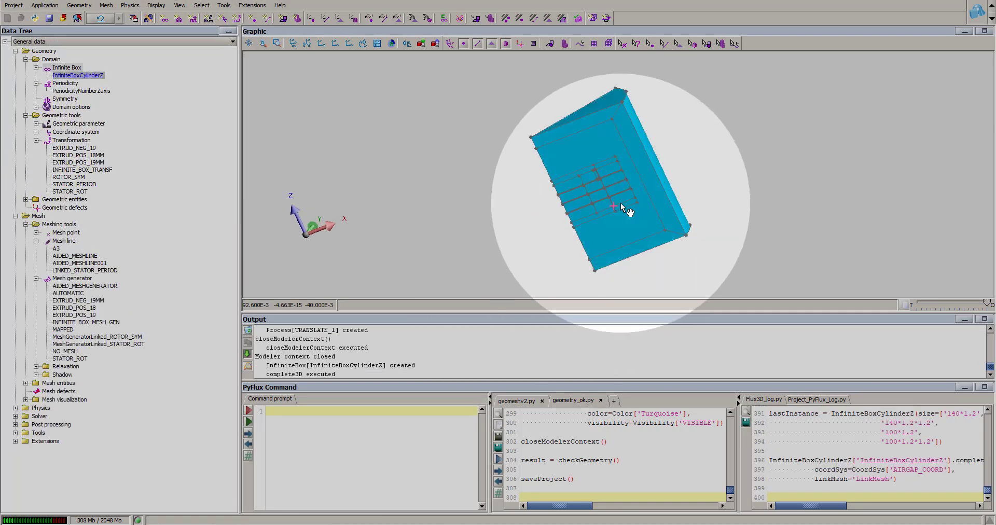
Step: Mesh all lines of the motor model including the infinite box
left_click_drag(628, 208, 134, 34)
left_click(105, 5)
mouse_move(191, 146)
left_click(223, 147)
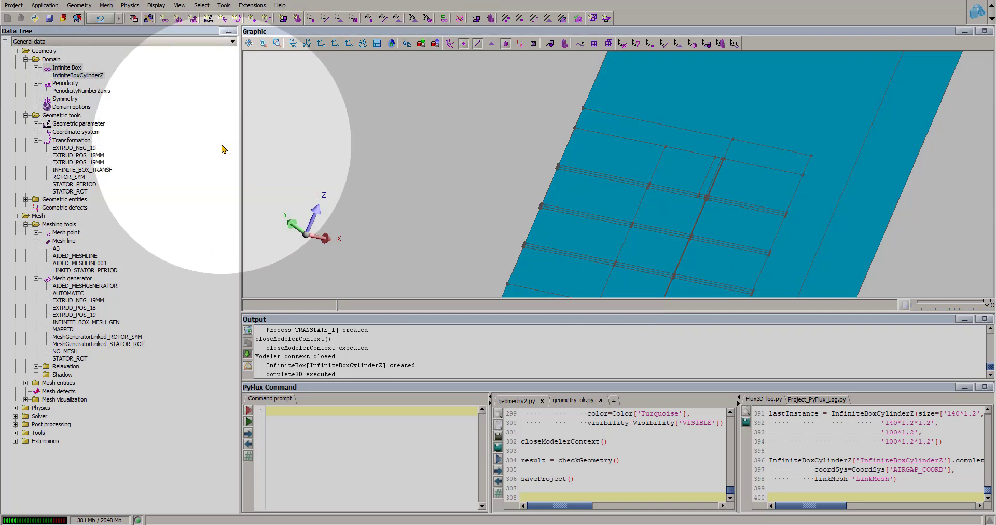
Step: Mesh all faces of the motor and the infinite box
left_click_drag(223, 151, 589, 104)
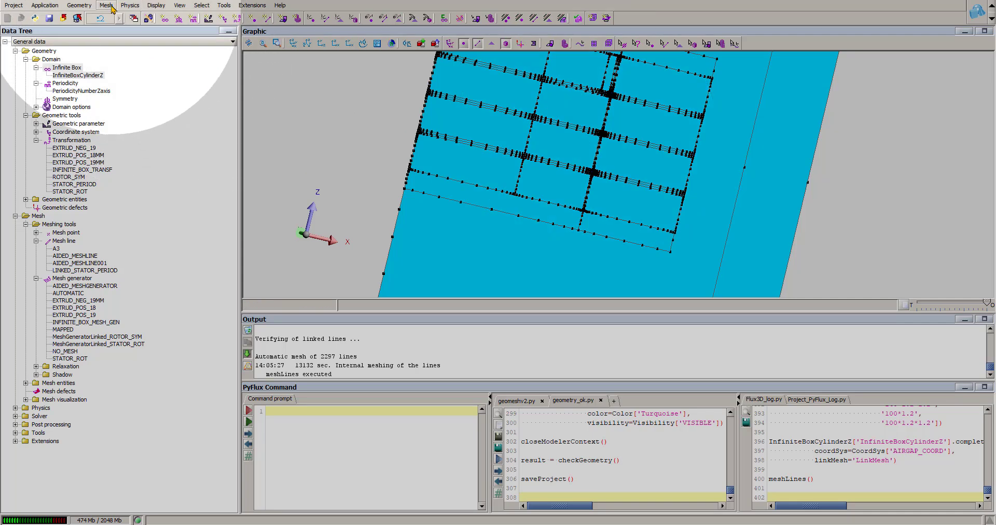
left_click(106, 5)
mouse_move(192, 148)
left_click(233, 161)
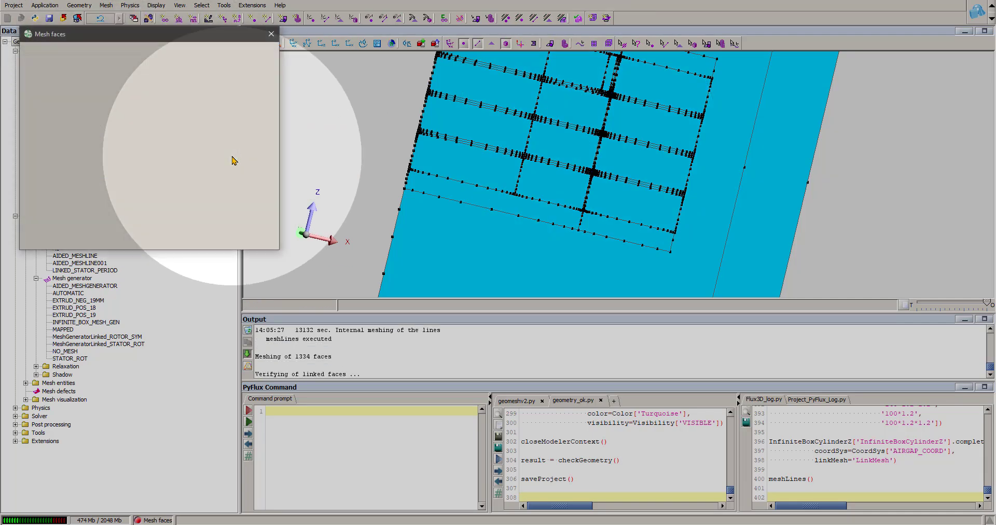
left_click_drag(467, 172, 613, 156)
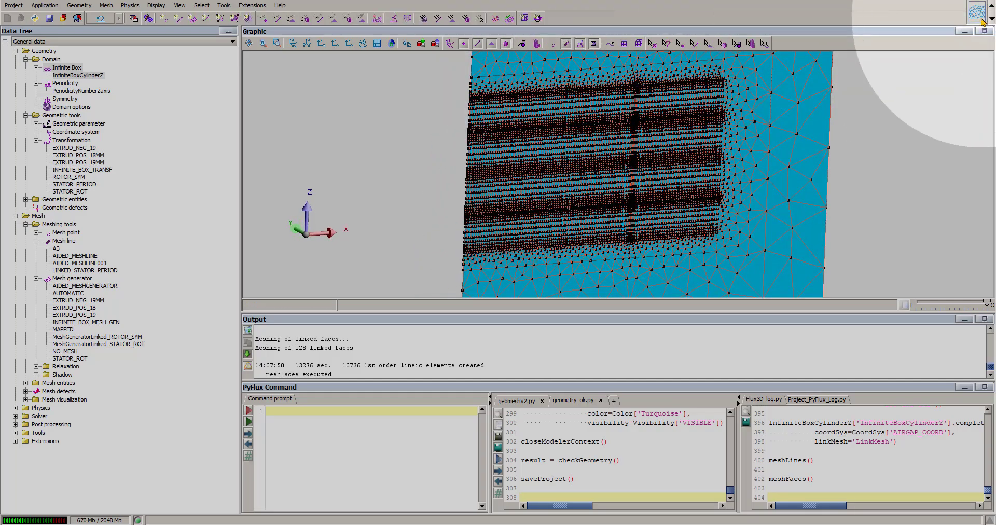
Step: Assign mesh line A3 to the four layer-height lines along the Z axis: 387, 2314, 2911 and 3245
scroll(530, 198, "up", 3)
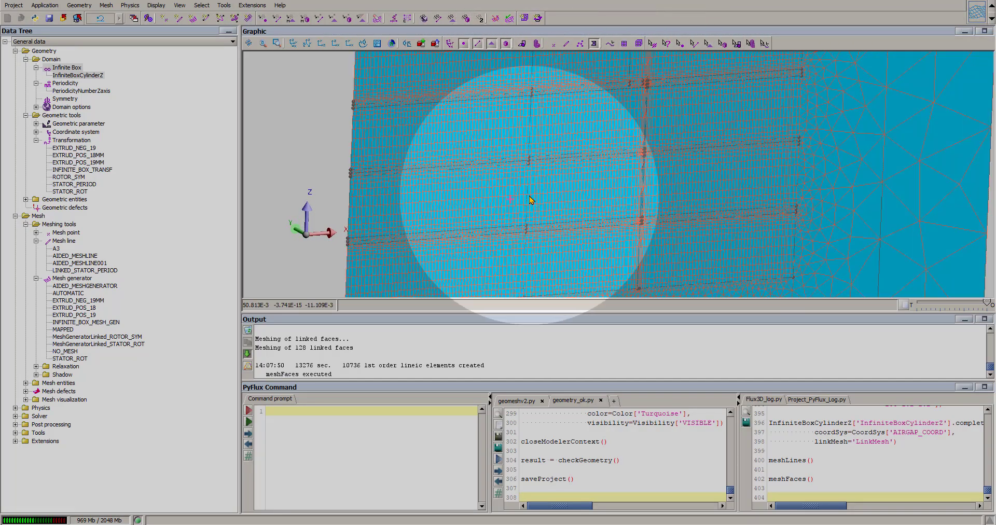
scroll(529, 188, "down", 3)
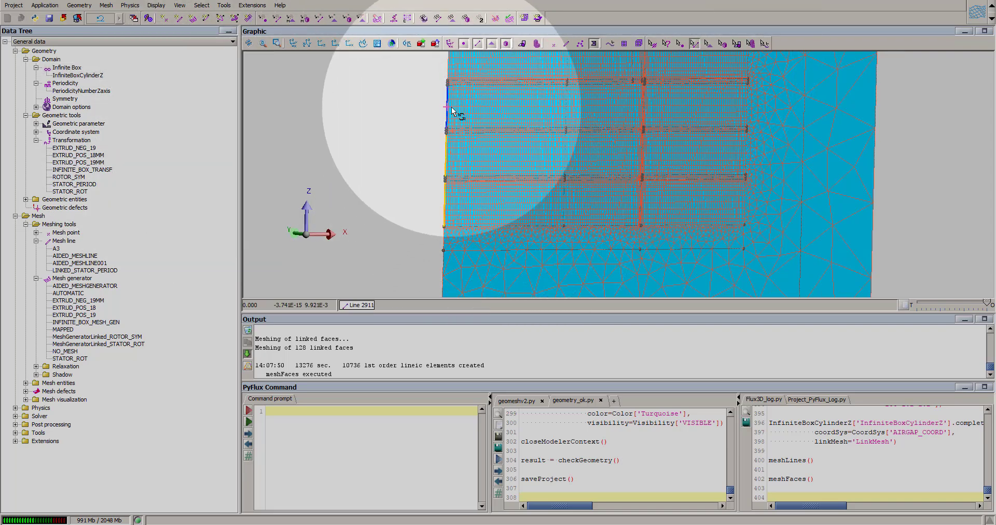
right_click(450, 163)
left_click(459, 236)
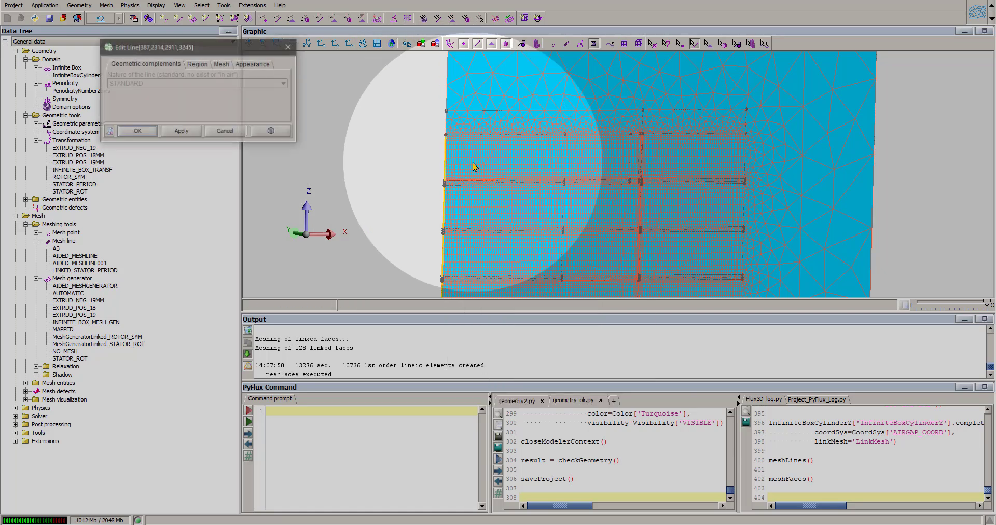
left_click(222, 64)
left_click(127, 83)
left_click(134, 131)
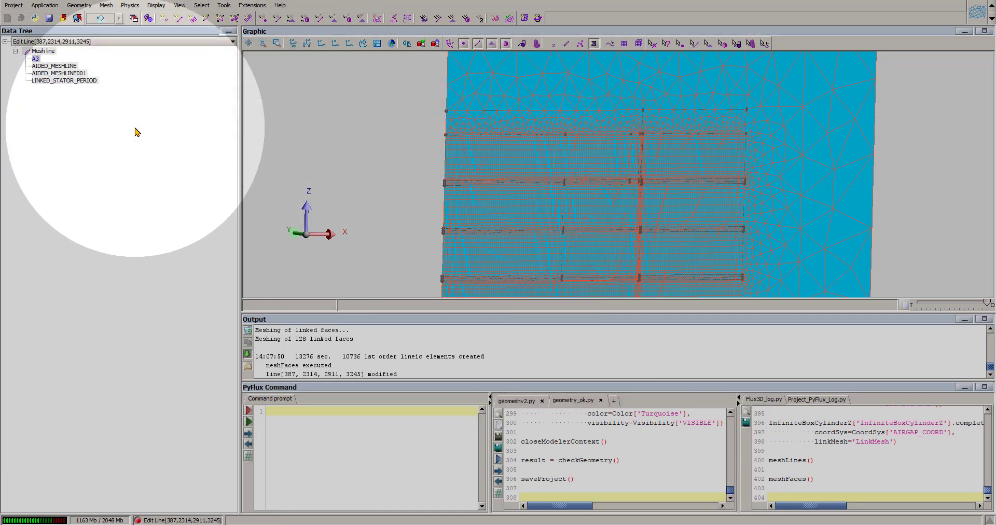
Step: Remesh all lines with mesh line A3 assigned to the axial lines
left_click(106, 5)
mouse_move(192, 148)
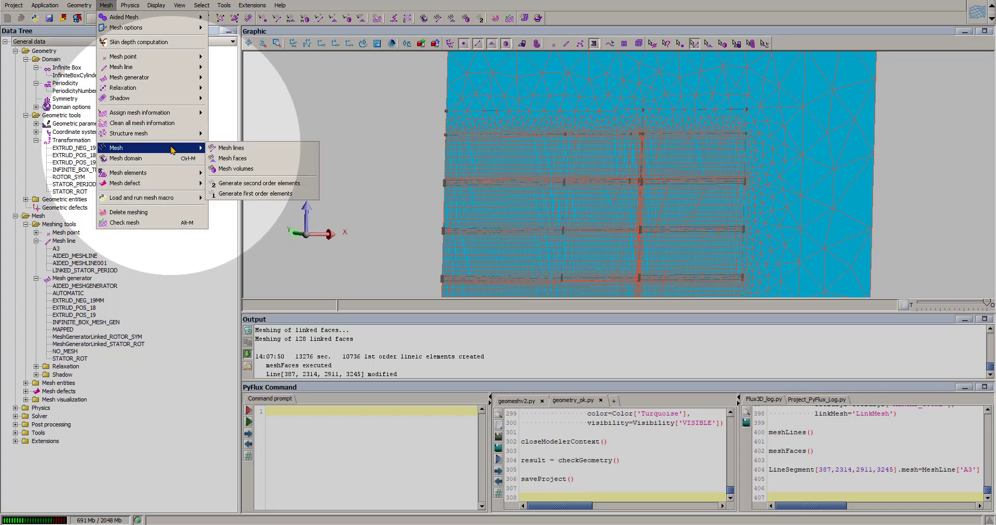
left_click(232, 149)
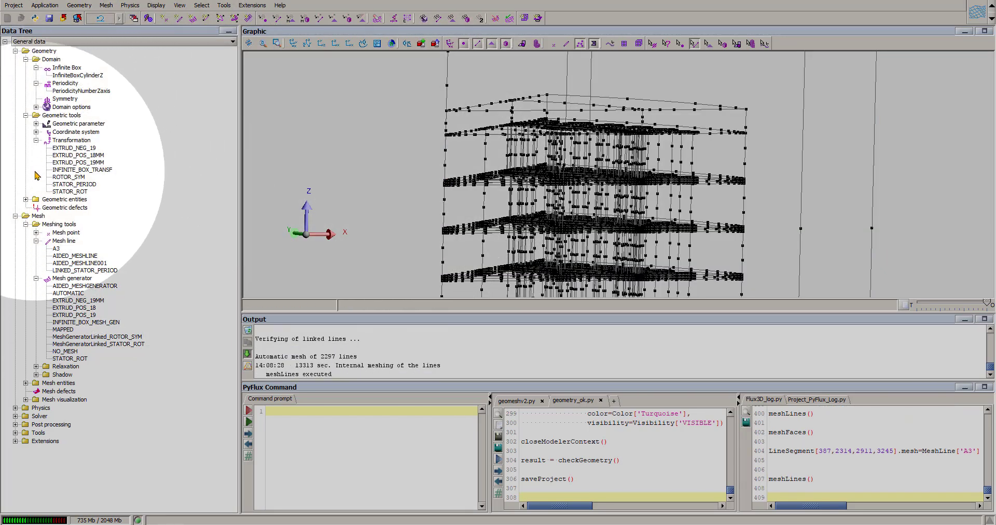
Step: Rename the arithmetic mesh line A3 to A2 and set its number of segments to 2
double_click(56, 248)
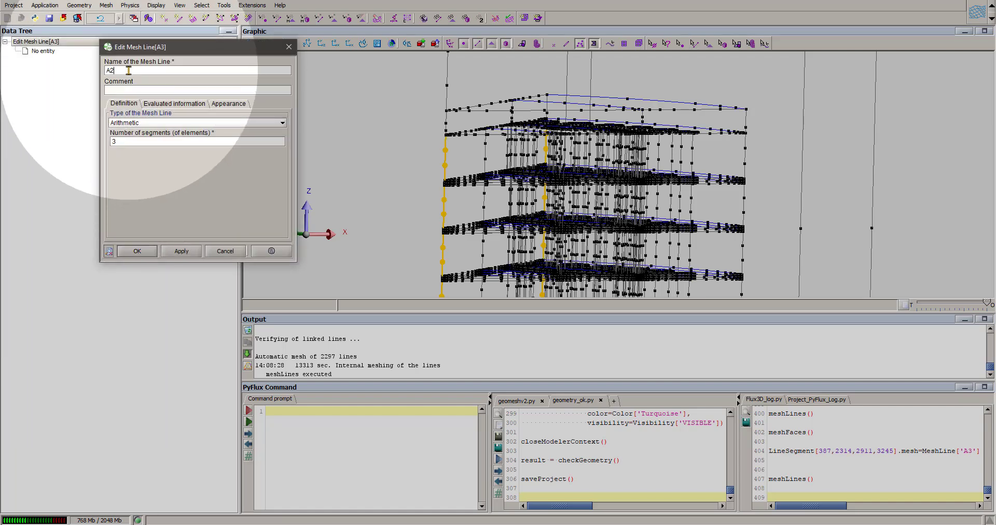
type("2")
left_click(137, 251)
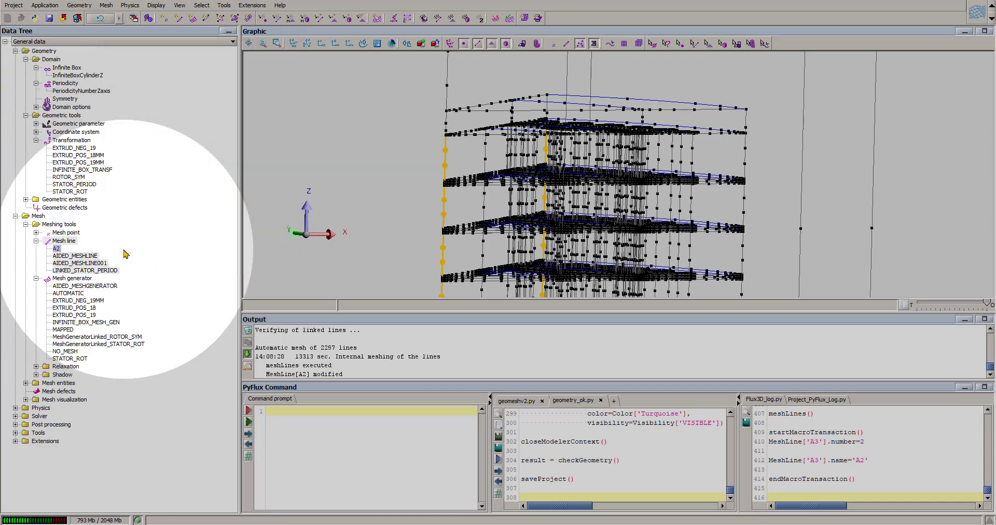
Step: Remesh all lines with the edited mesh line A2
left_click(106, 5)
left_click(229, 151)
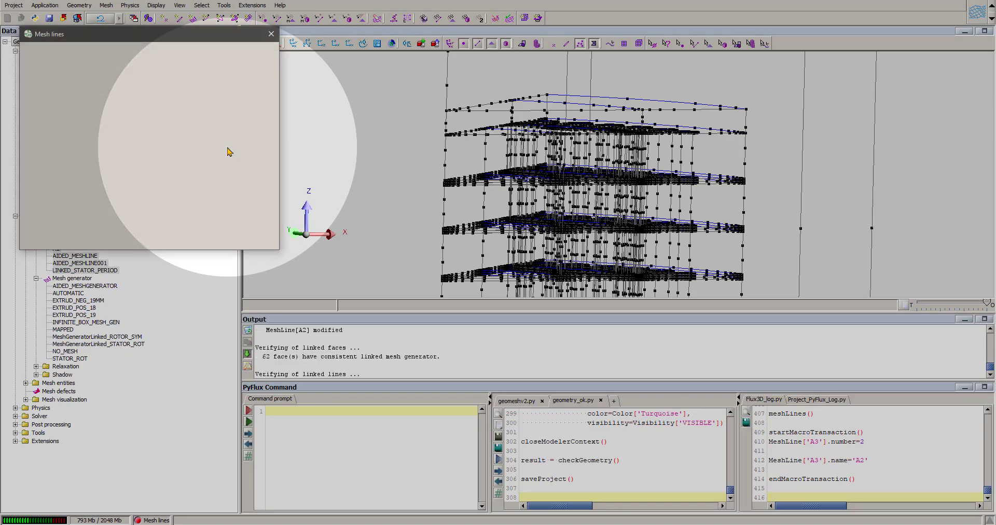
left_click_drag(567, 196, 504, 189)
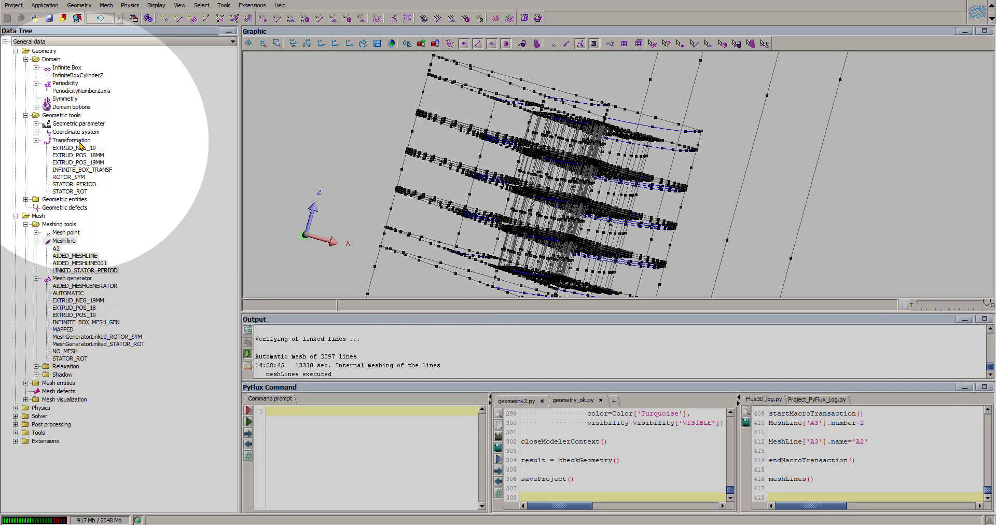
Step: Create a mesh line named G3 of type Geometric with Imposed Number of Elements, with 3 segments and ratio 1.5
double_click(70, 242)
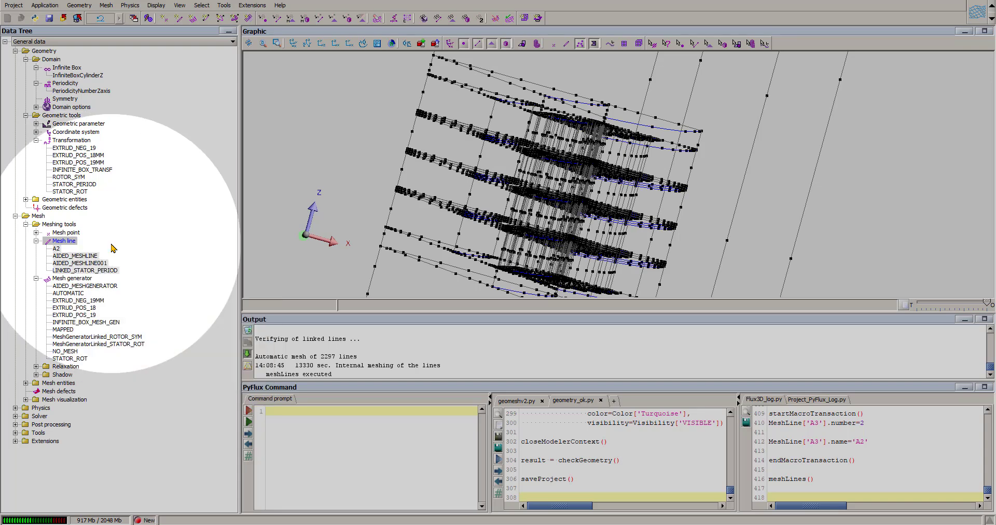
left_click(141, 123)
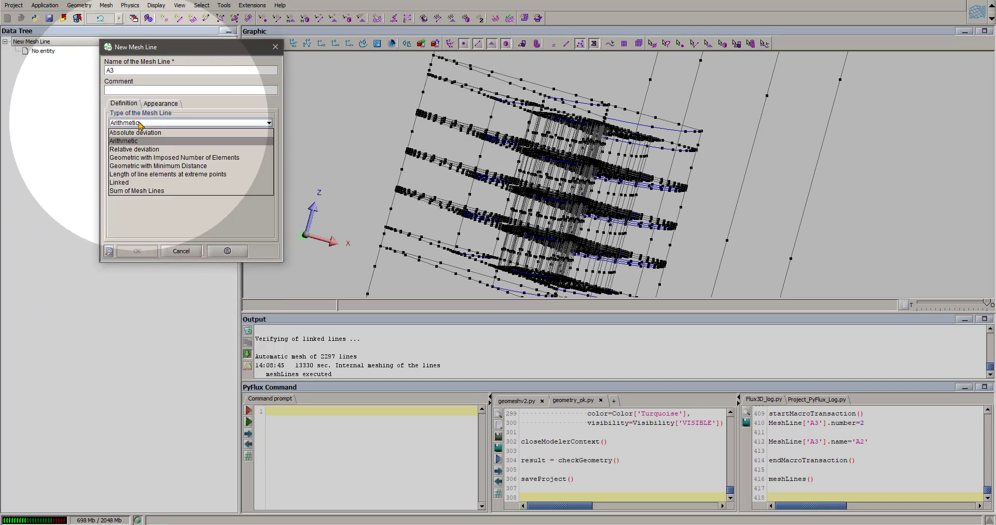
left_click_drag(125, 71, 58, 61)
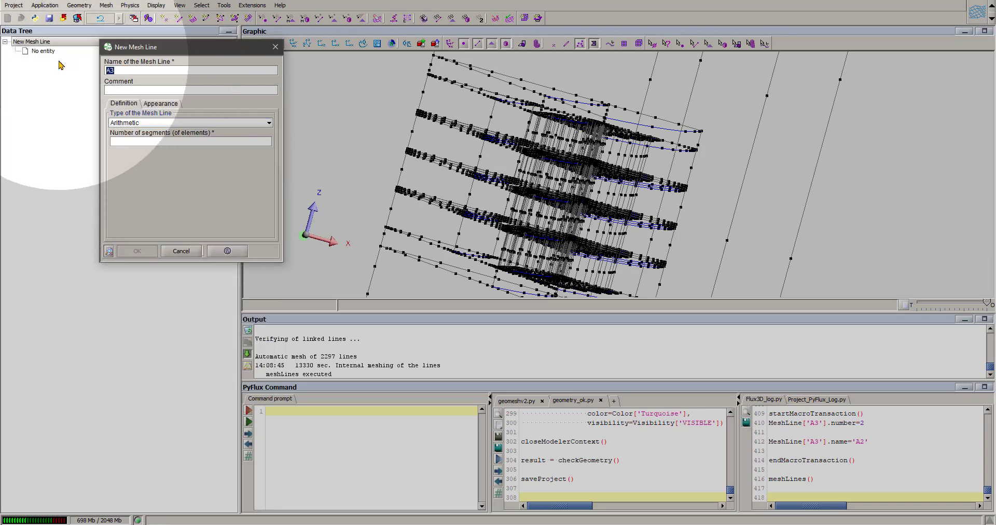
left_click(155, 125)
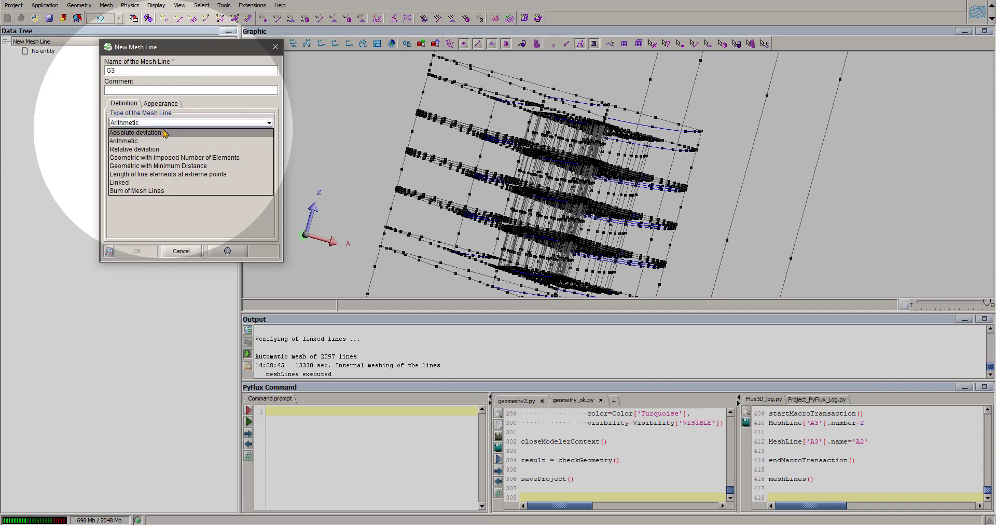
left_click(212, 158)
left_click(143, 141)
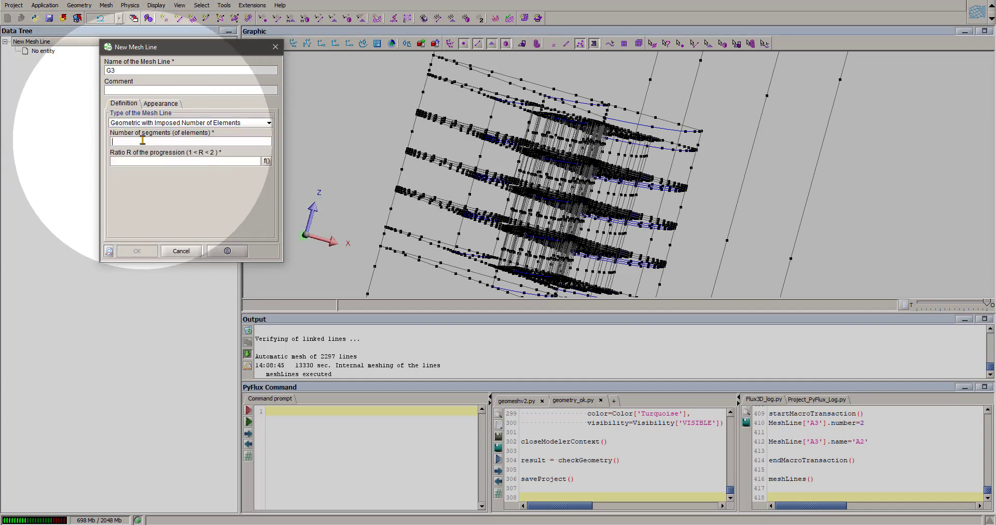
left_click(145, 159)
type("1.5")
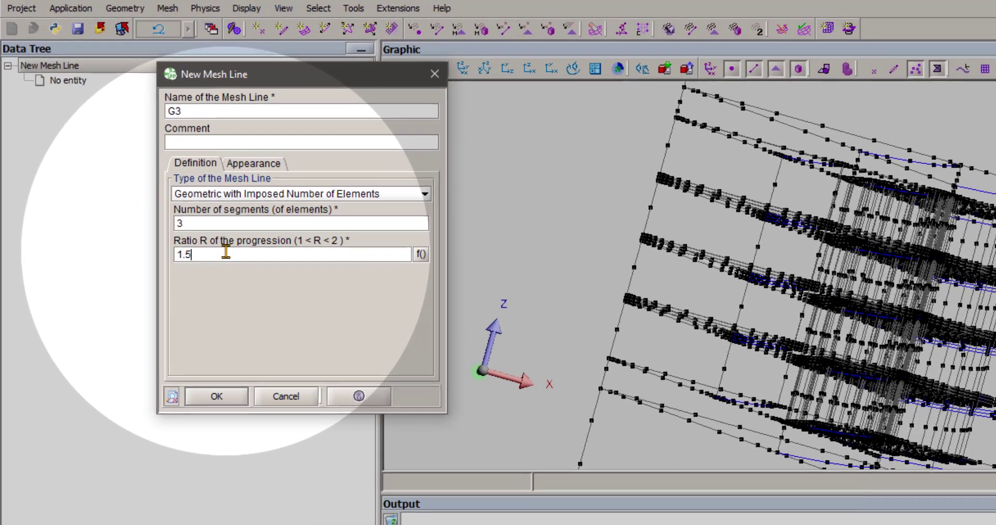
left_click(147, 252)
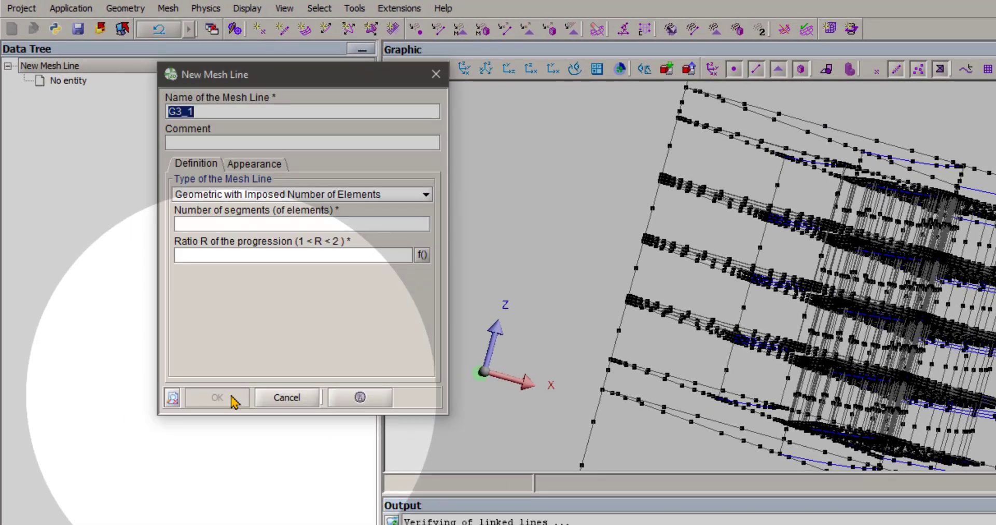
Step: Assign mesh line G3 to the two axial lines of the topmost and bottommost motor layers on the Z axis
left_click(287, 398)
left_click(877, 14)
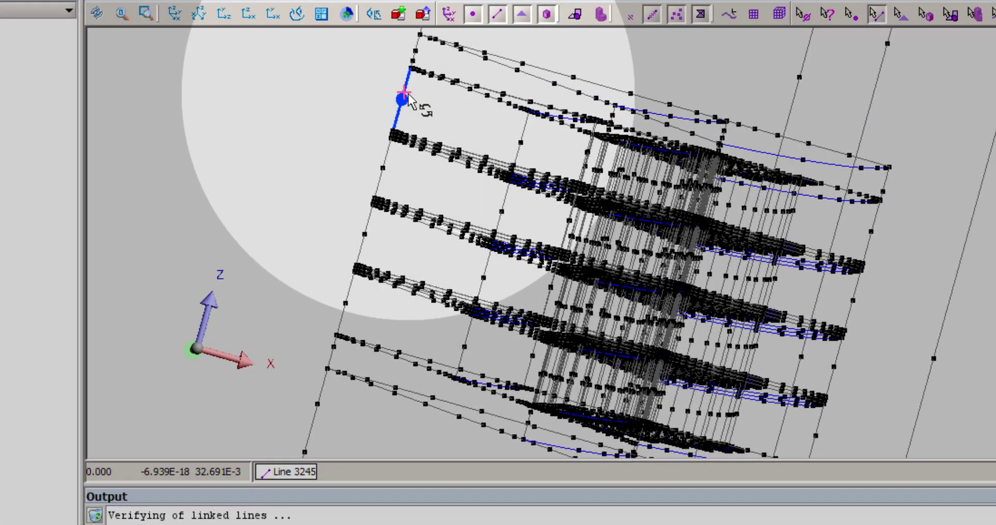
left_click(405, 93)
scroll(394, 309, "down", 4)
left_click_drag(518, 310, 520, 242)
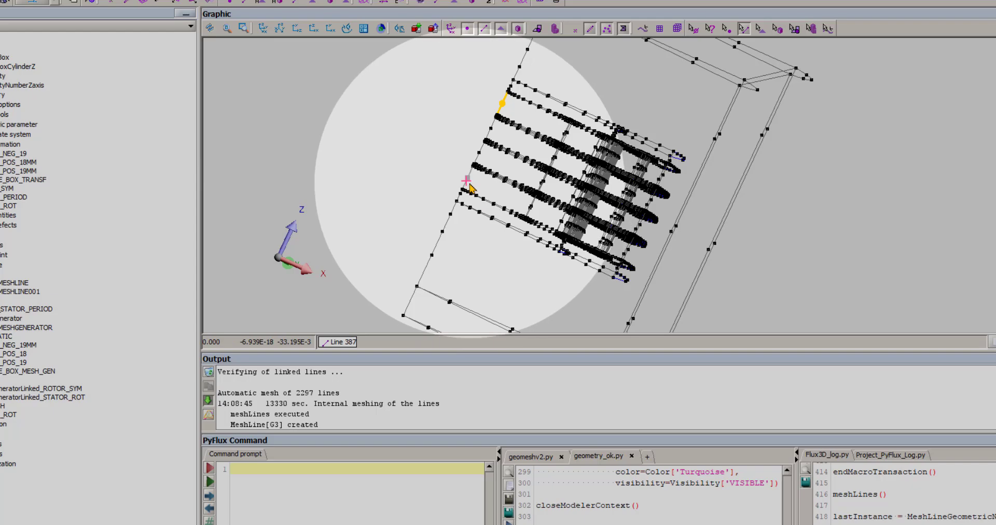
right_click(468, 186)
left_click(491, 193)
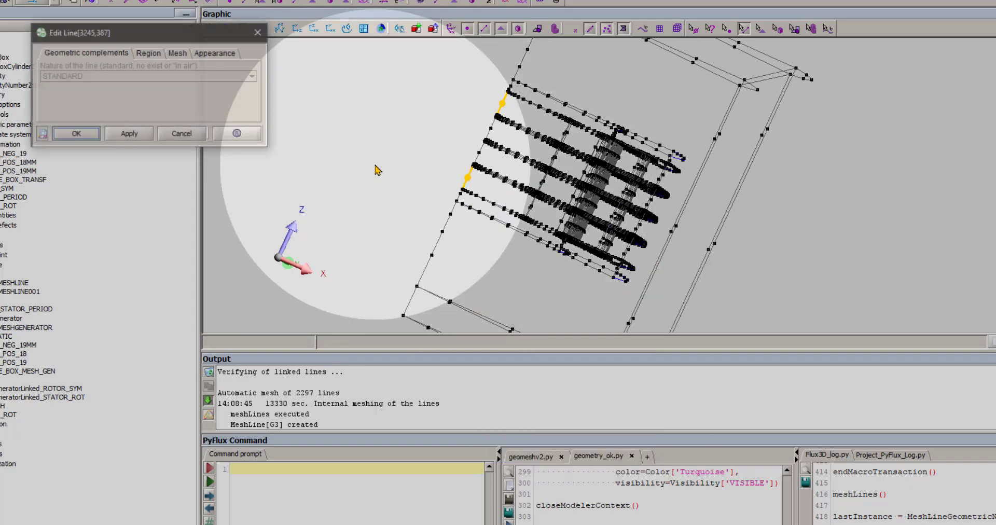
left_click(178, 52)
left_click(78, 77)
left_click(75, 133)
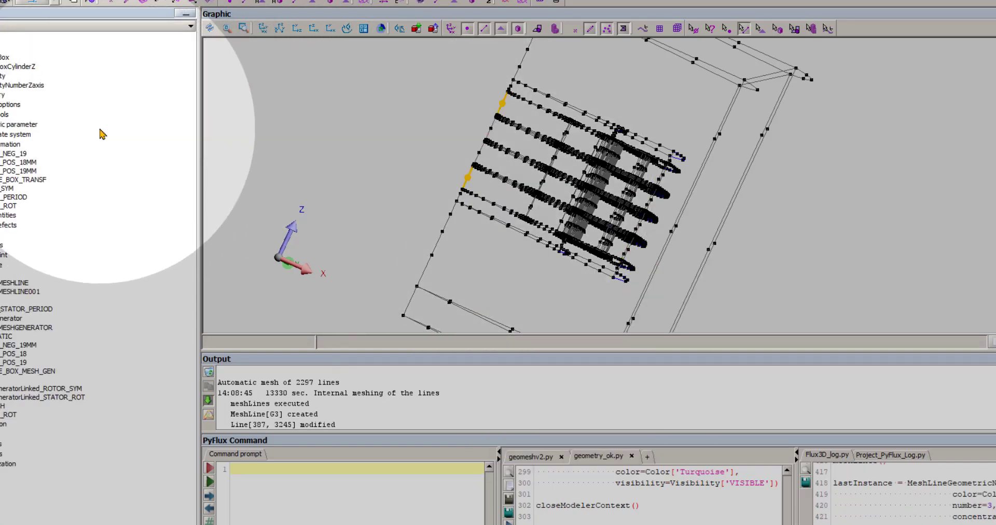
Step: Remesh all lines with G3 assigned to the two outer axial lines
scroll(655, 183, "down", 2)
left_click_drag(655, 183, 649, 209)
scroll(649, 209, "up", 3)
left_click(427, 177)
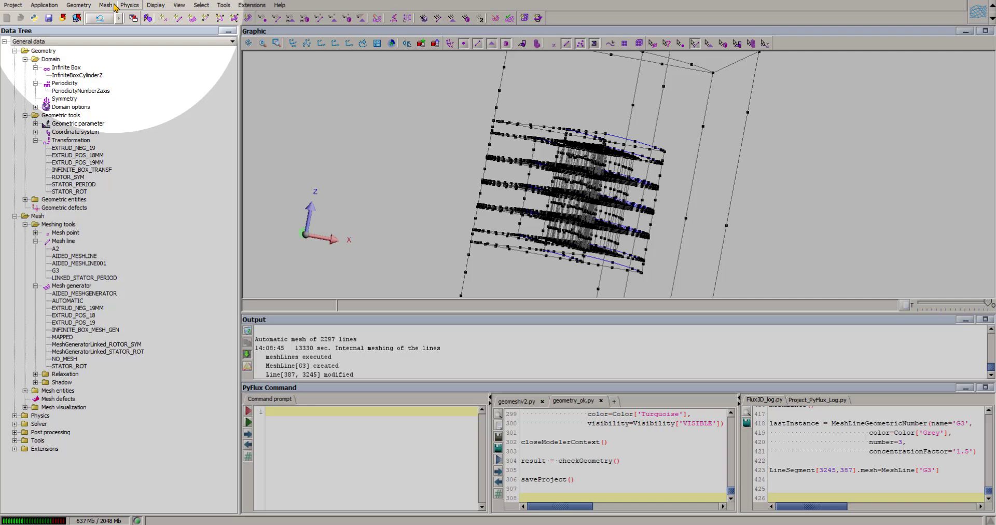
left_click(113, 6)
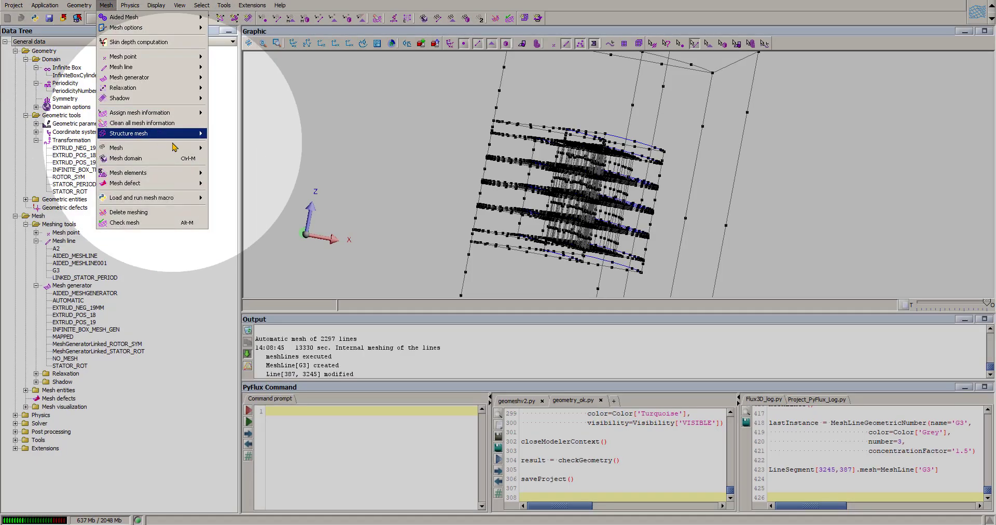
left_click(225, 148)
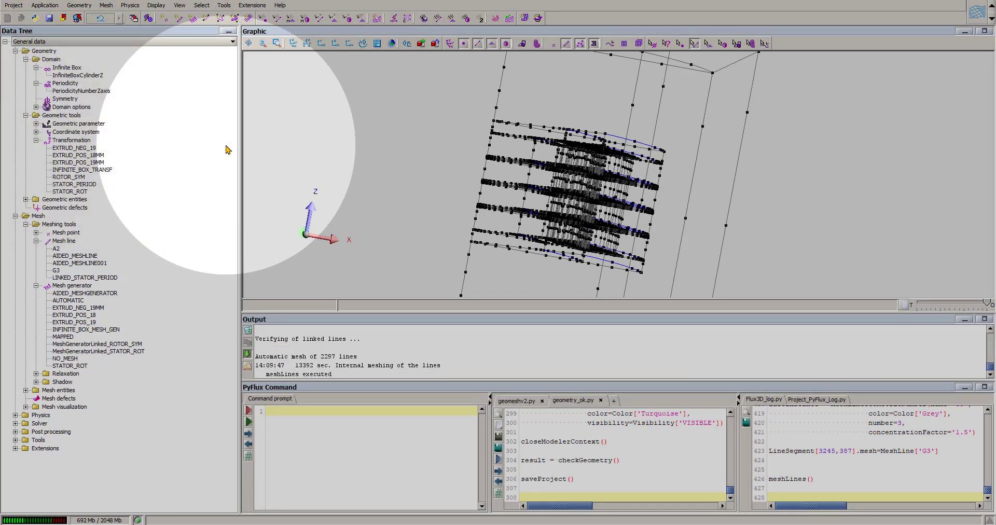
Step: Reverse the mesh line orientation of the bottommost motor layer's axial line and remesh all lines
scroll(249, 171, "up", 3)
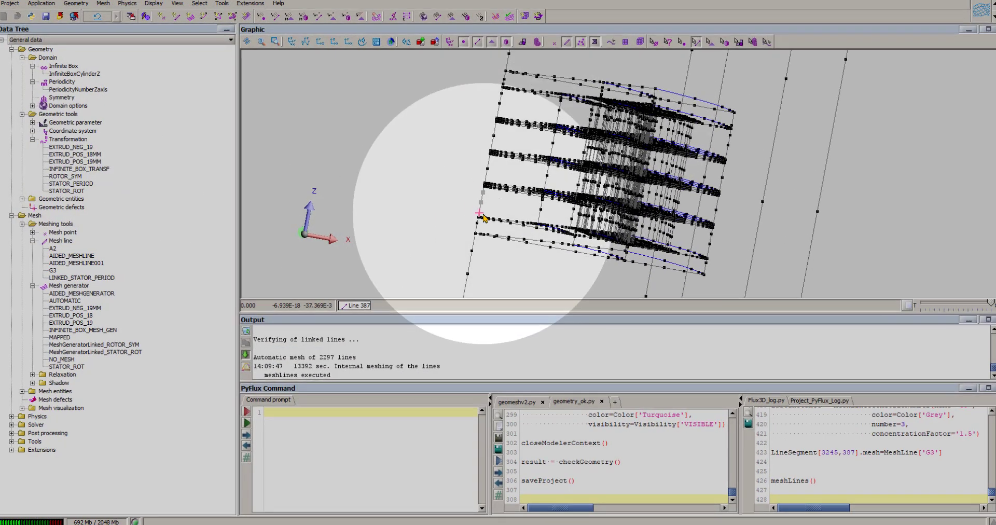
left_click(481, 210)
right_click(481, 213)
left_click(536, 344)
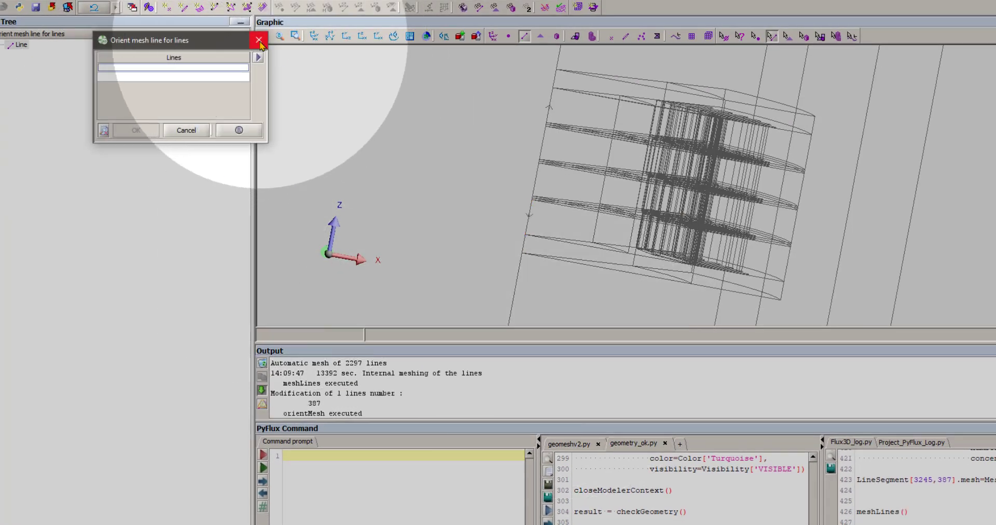
left_click(260, 42)
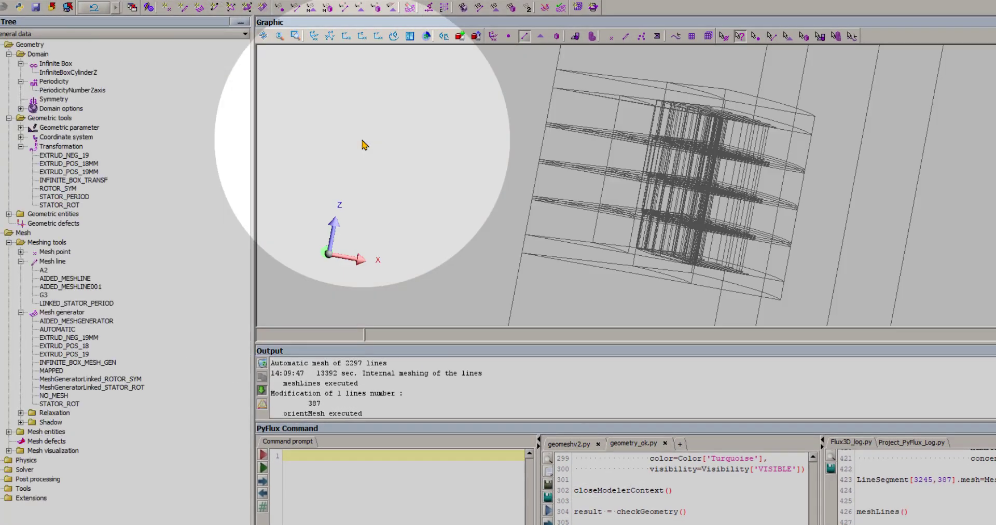
left_click(103, 1)
mouse_move(184, 159)
left_click(249, 155)
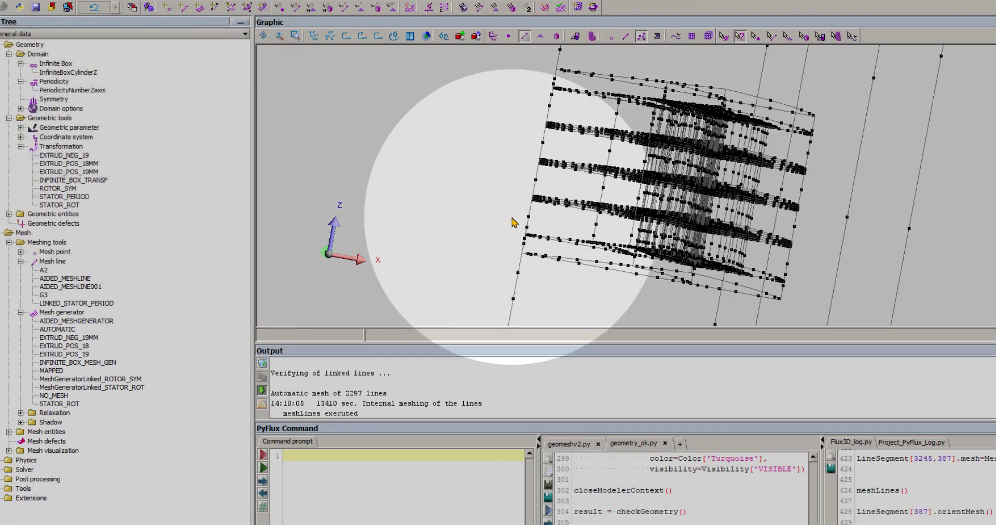
Step: Mesh all faces of the model and hide the mesh nodes
left_click(104, 1)
mouse_move(184, 151)
left_click(260, 165)
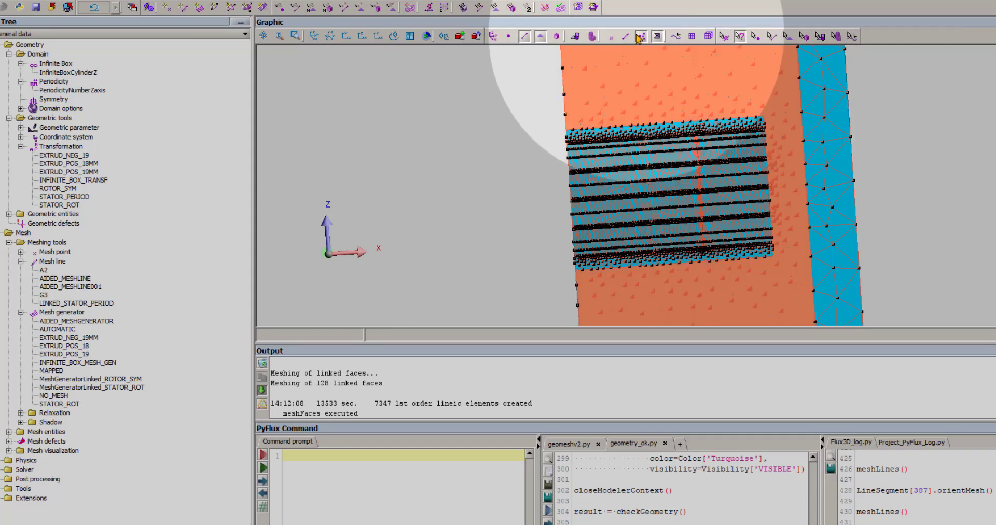
left_click(640, 37)
Step: Examine the face mesh on the side plane, across the motor layers and into the surrounding air
scroll(556, 167, "up", 5)
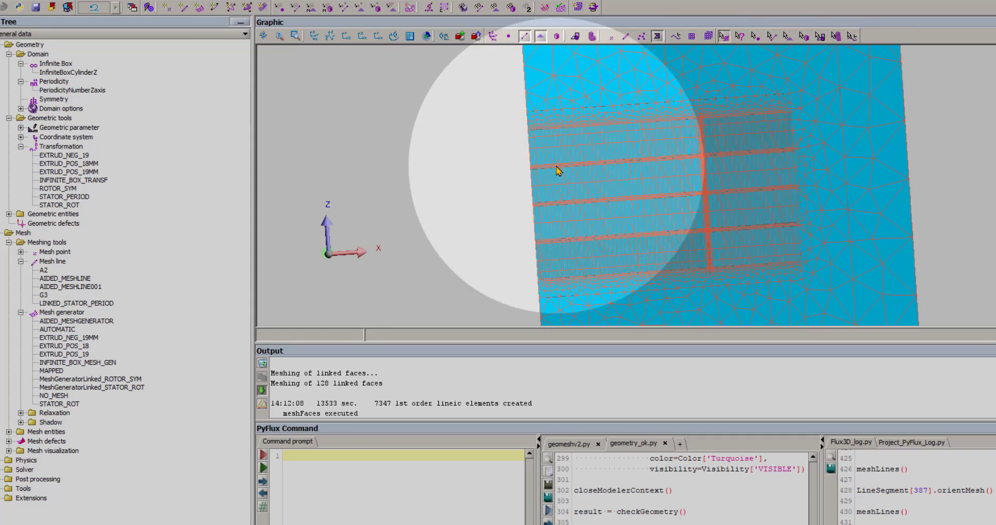
scroll(563, 156, "up", 3)
left_click_drag(708, 229, 596, 261)
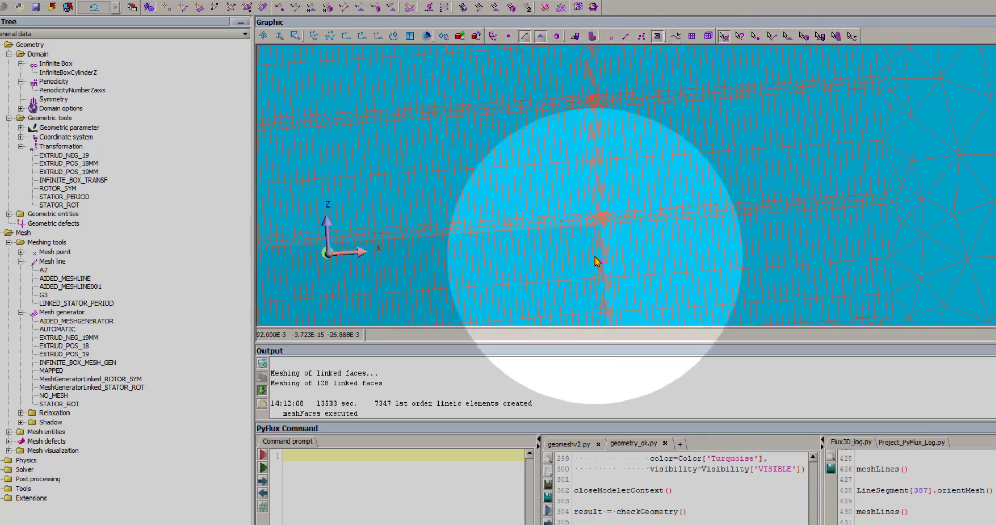
scroll(595, 258, "down", 3)
right_click_drag(596, 258, 797, 207)
right_click_drag(602, 250, 672, 224)
scroll(602, 216, "up", 2)
right_click_drag(612, 220, 674, 287)
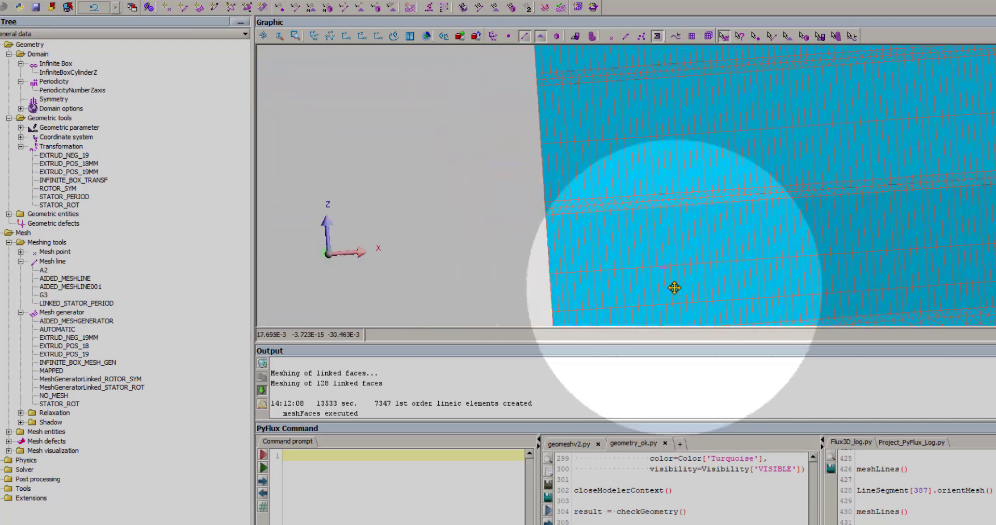
scroll(623, 174, "down", 2)
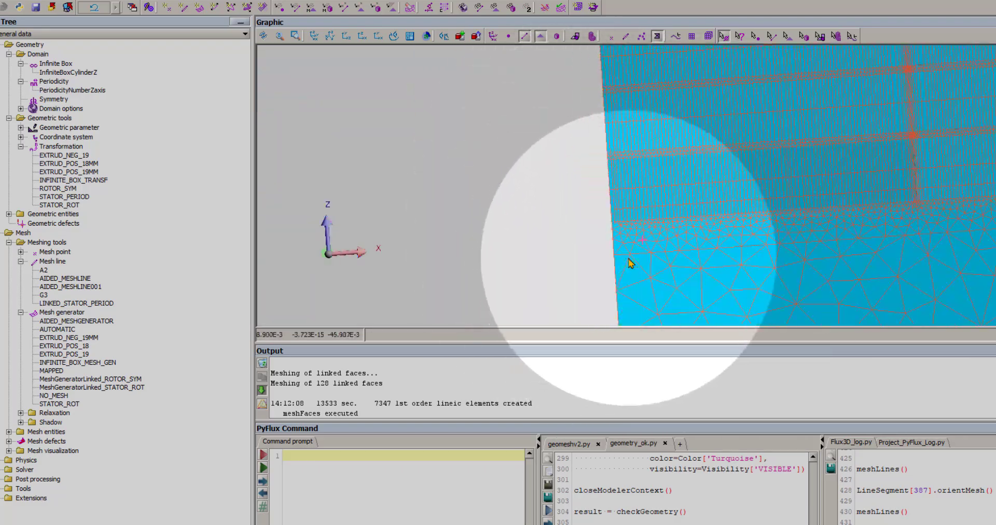
right_click_drag(629, 264, 707, 250)
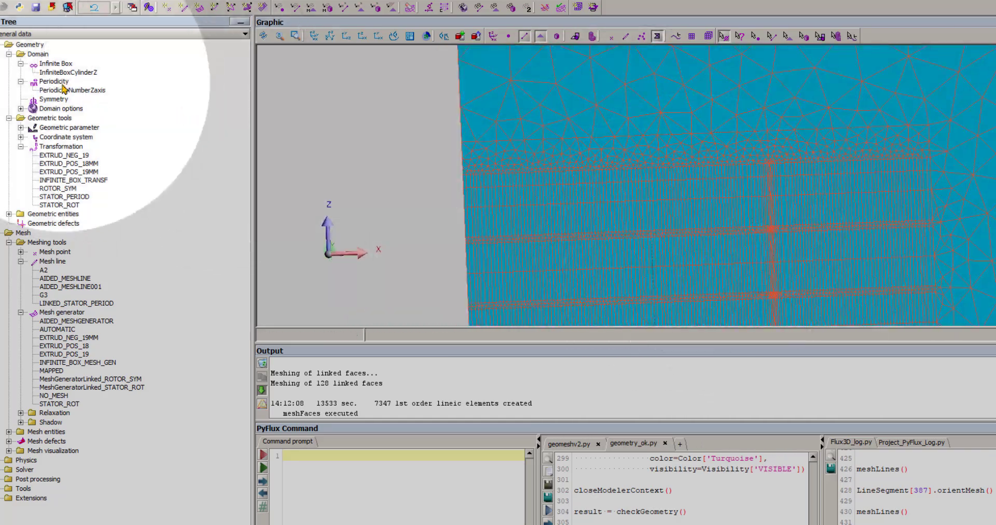
Step: Make the infinite box invisible and display the volumes instead of the faces
right_click(66, 73)
left_click(121, 132)
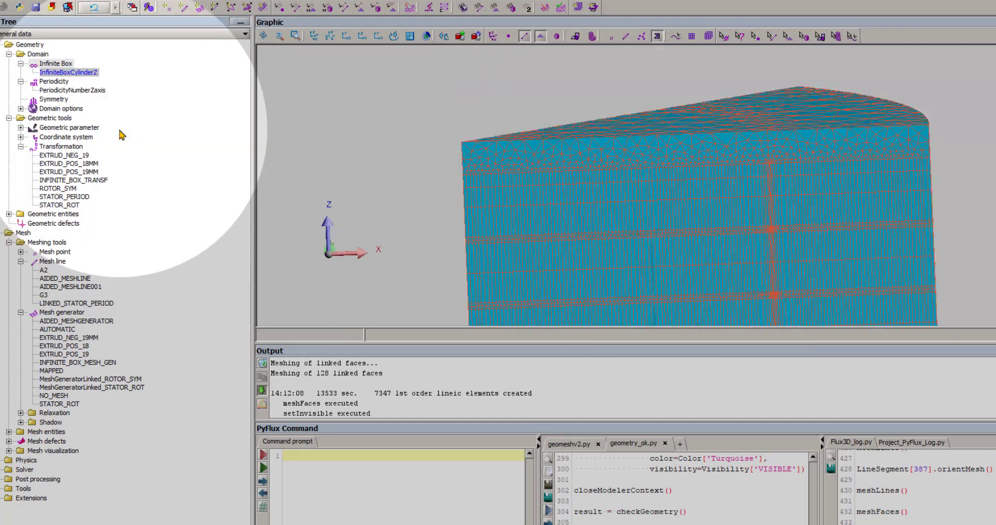
left_click(540, 36)
left_click(556, 35)
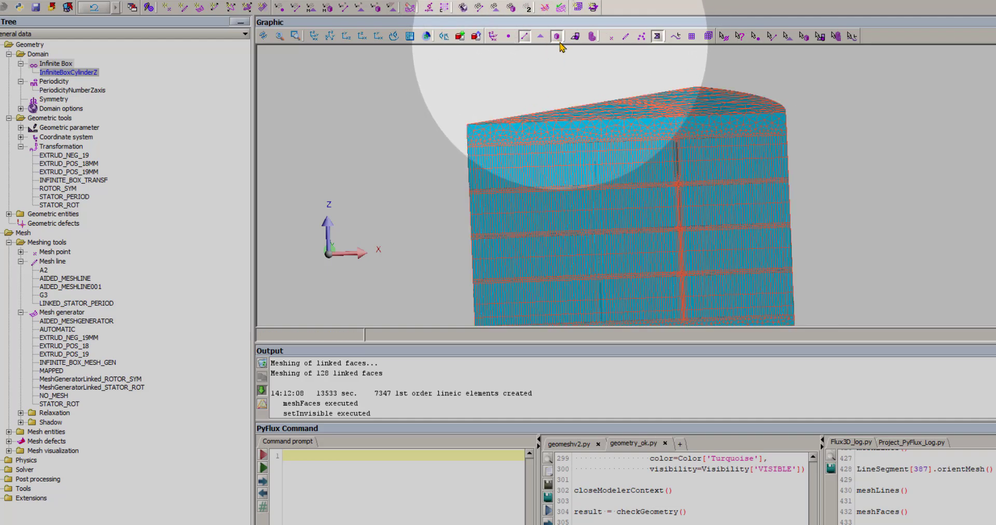
Step: Make the two air volumes above the motor stack invisible
left_click(804, 36)
left_click(669, 124)
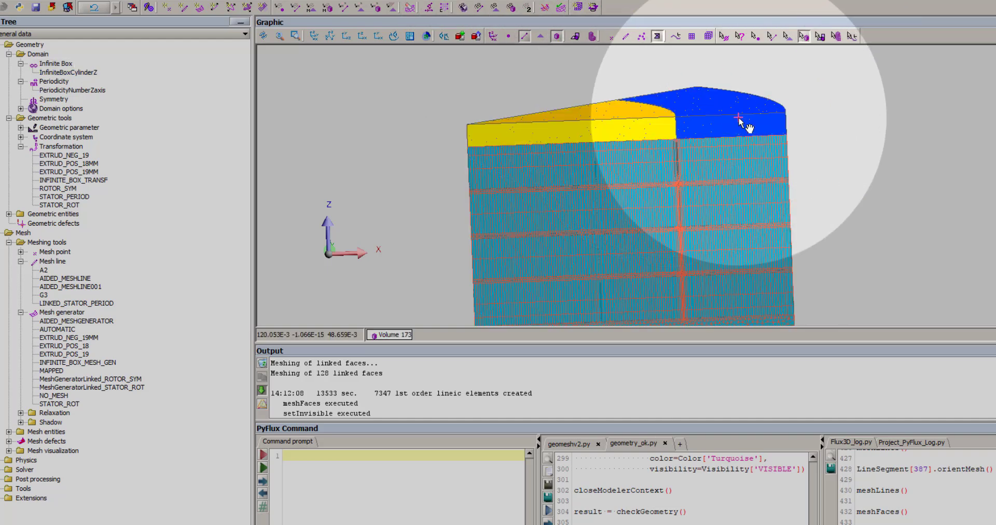
right_click(742, 124)
left_click(782, 202)
Step: Make the two air volumes below the motor stack invisible
scroll(689, 223, "down", 3)
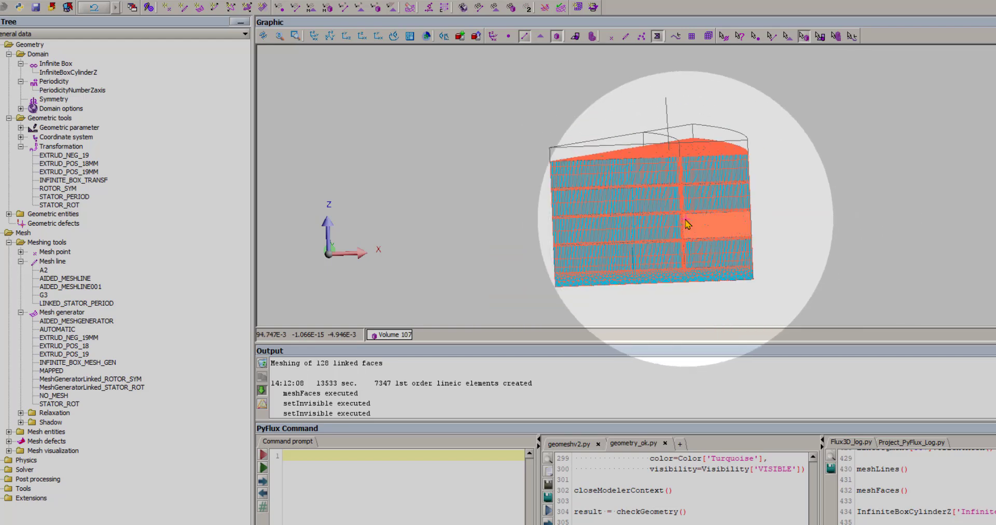
left_click_drag(685, 219, 685, 113)
right_click(714, 215)
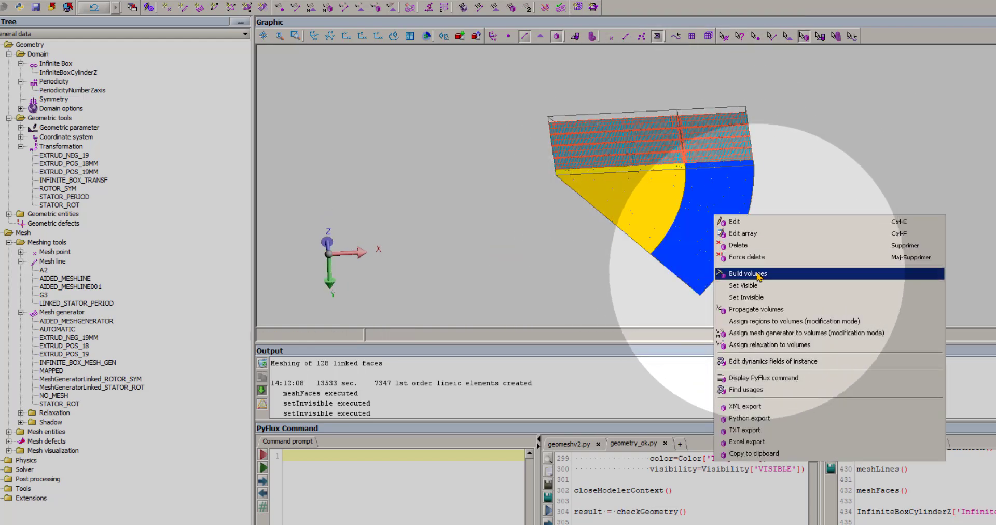
left_click(757, 283)
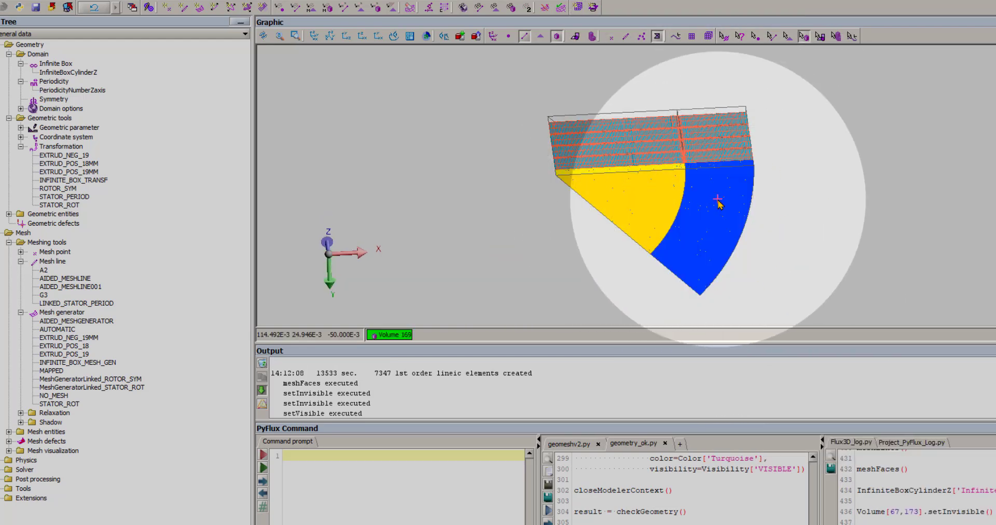
right_click(663, 197)
left_click(764, 283)
Step: Examine the face mesh on the motor's end surface around the magnet, air gap and stator slots
mouse_move(682, 194)
left_mouse_down()
mouse_move(707, 327)
mouse_move(740, 315)
left_mouse_up()
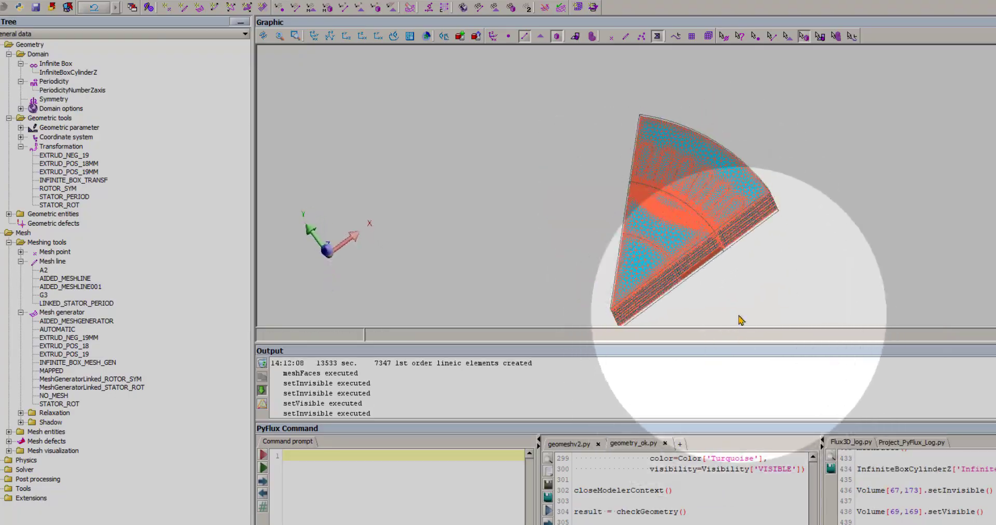
scroll(670, 186, "up", 5)
right_click_drag(678, 249, 741, 153)
scroll(702, 211, "up", 4)
scroll(704, 212, "up", 2)
right_click_drag(693, 195, 670, 278)
right_click_drag(603, 205, 700, 293)
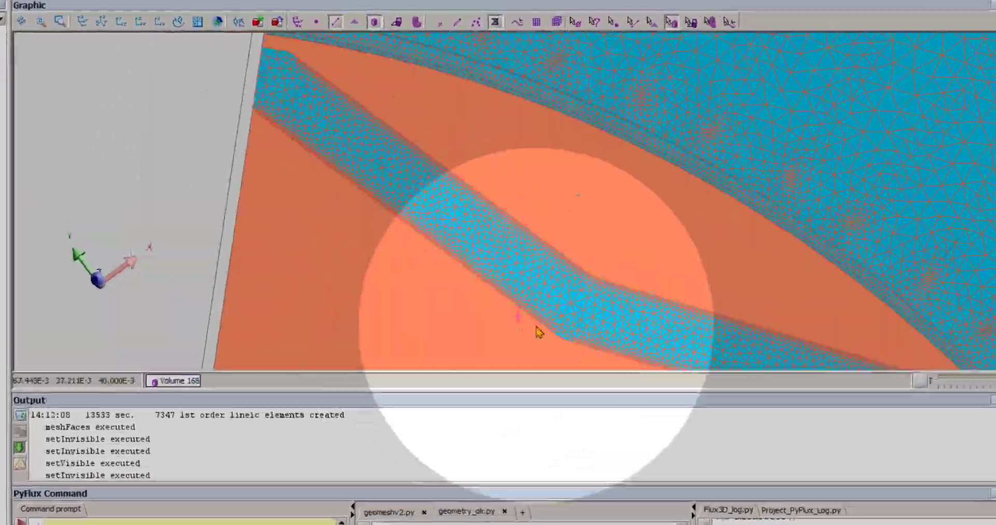
scroll(653, 254, "up", 5)
scroll(645, 244, "down", 5)
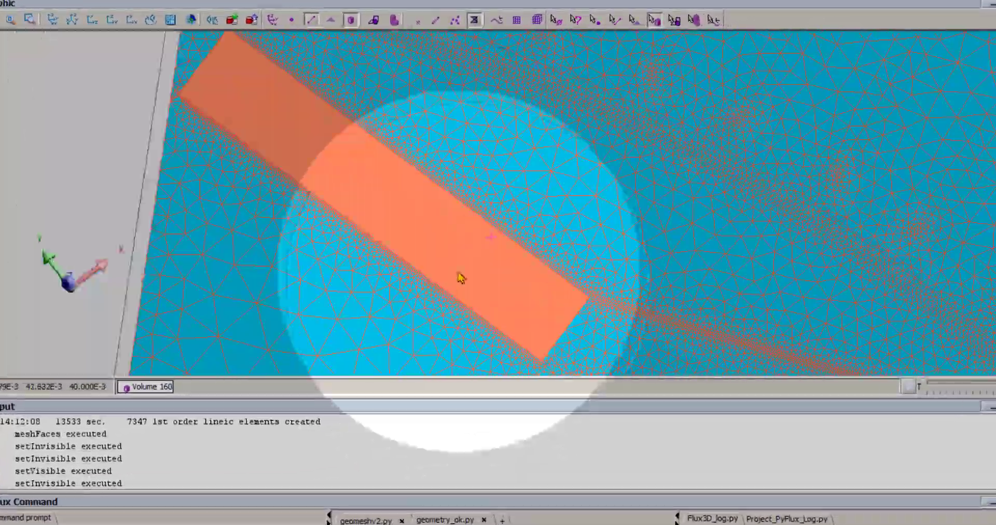
scroll(461, 279, "down", 1)
left_click(558, 19)
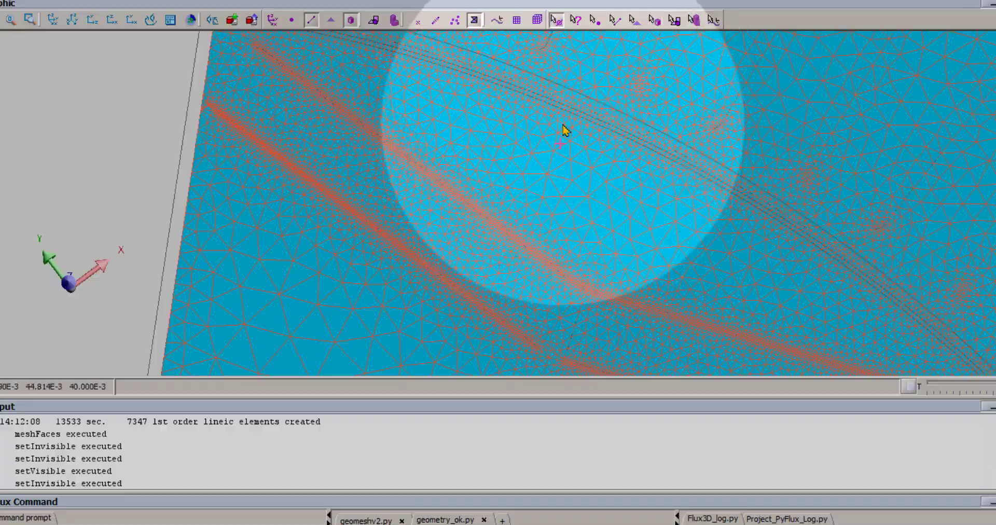
scroll(467, 176, "up", 5)
scroll(469, 192, "down", 5)
left_click_drag(470, 195, 134, 67)
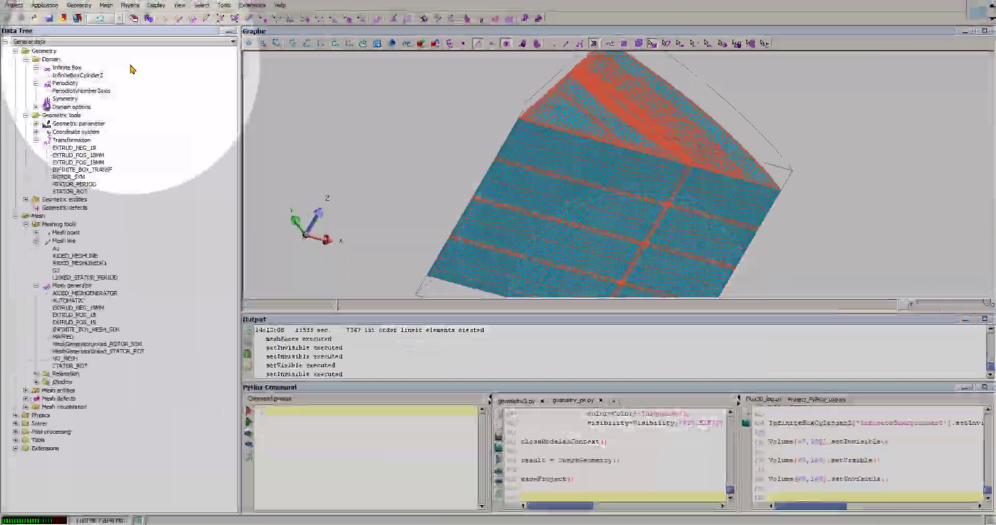
Step: Mesh all volumes of the model
left_click(106, 5)
mouse_move(156, 148)
left_click(235, 169)
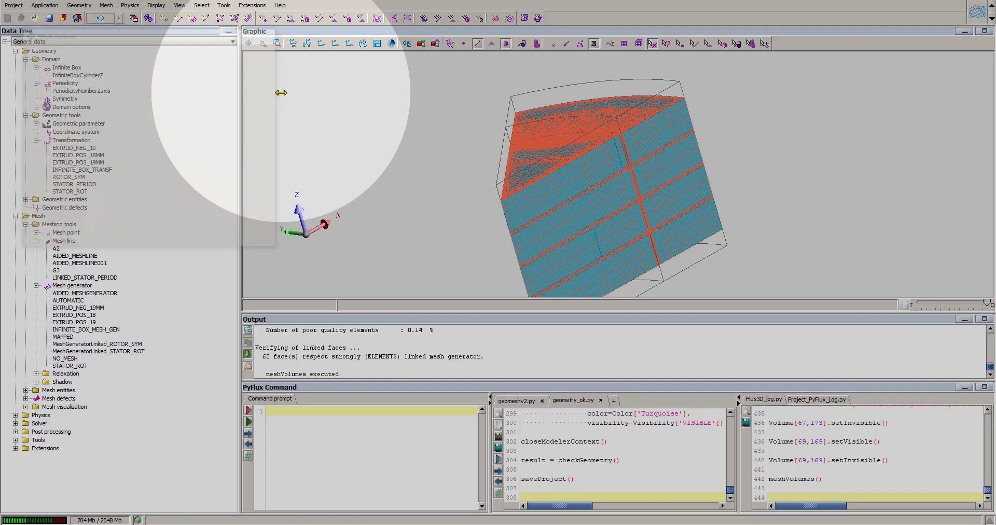
Step: Run the mesh check and review the node count and volume element quality in the enlarged output
left_click(106, 5)
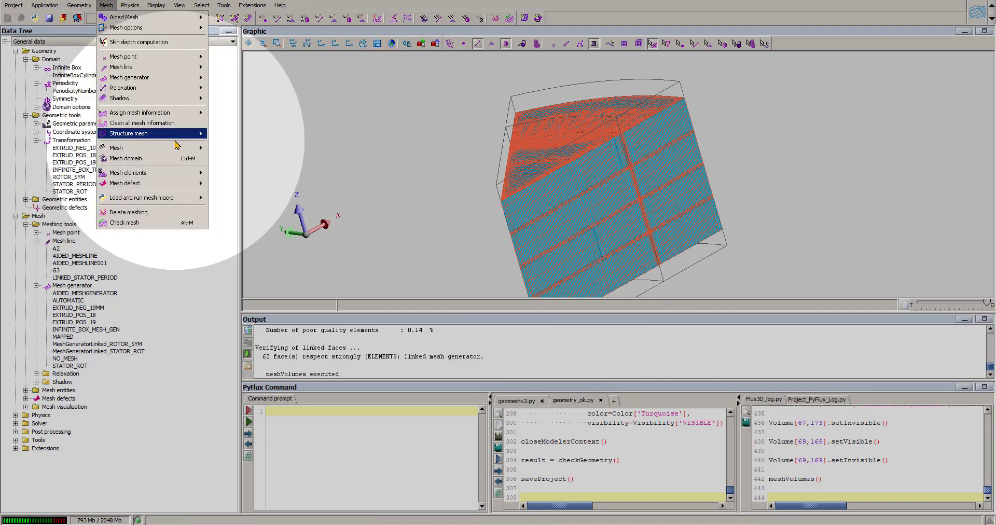
left_click(144, 224)
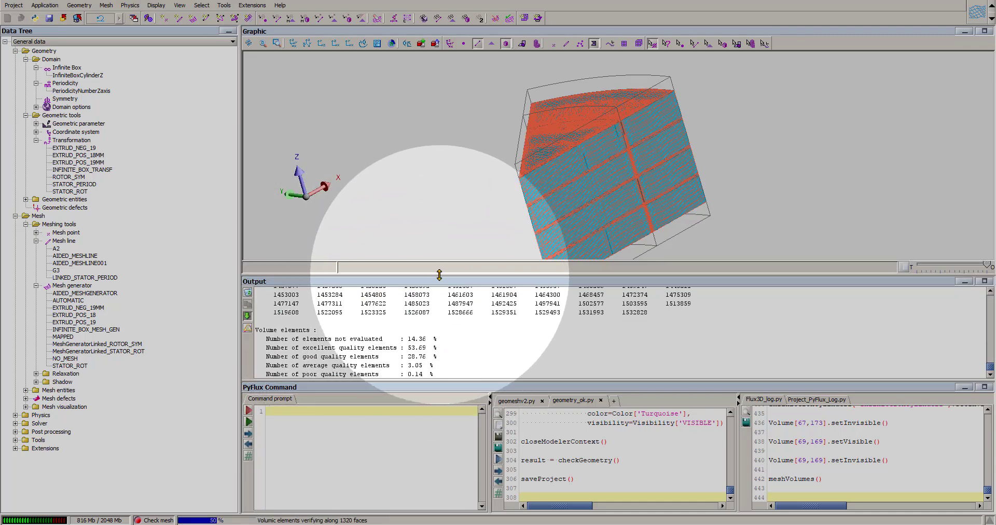
left_click_drag(436, 263, 436, 245)
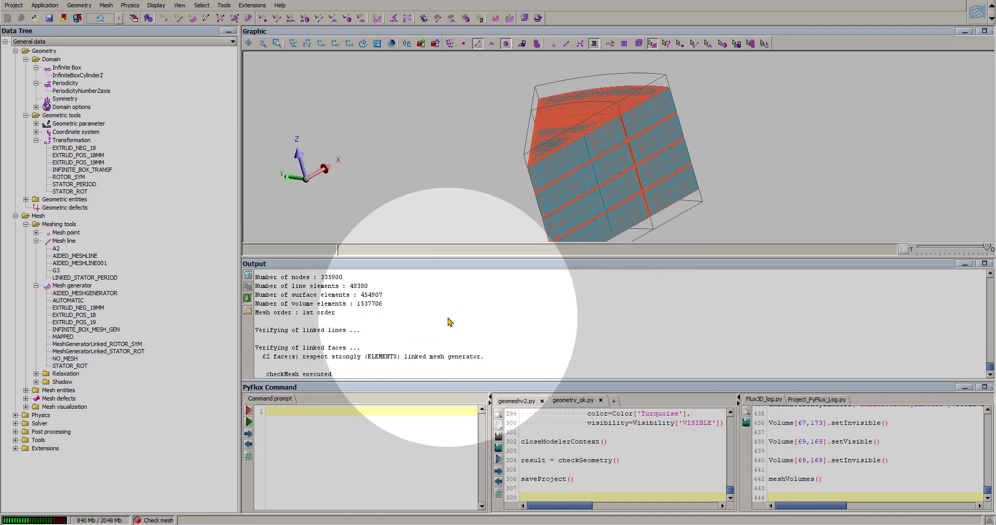
scroll(423, 347, "up", 1)
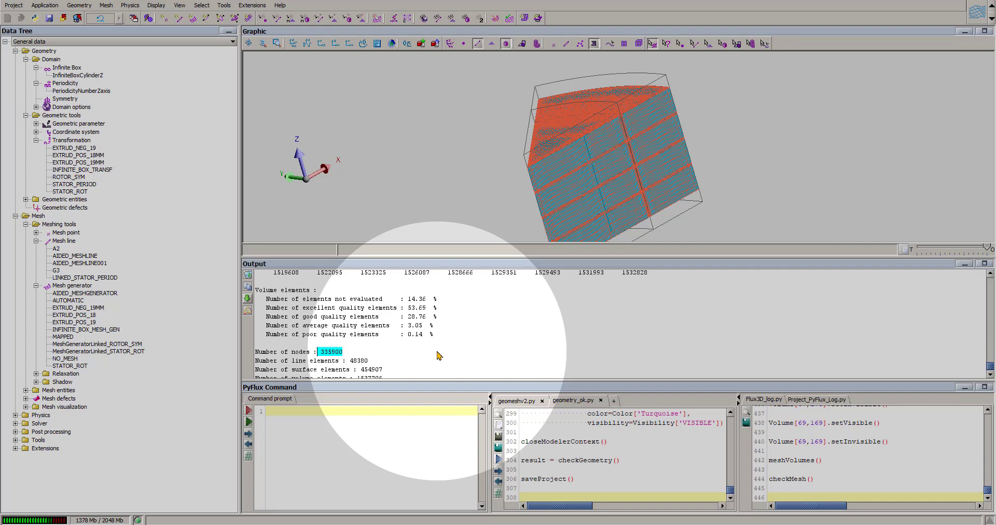
left_click_drag(410, 310, 298, 294)
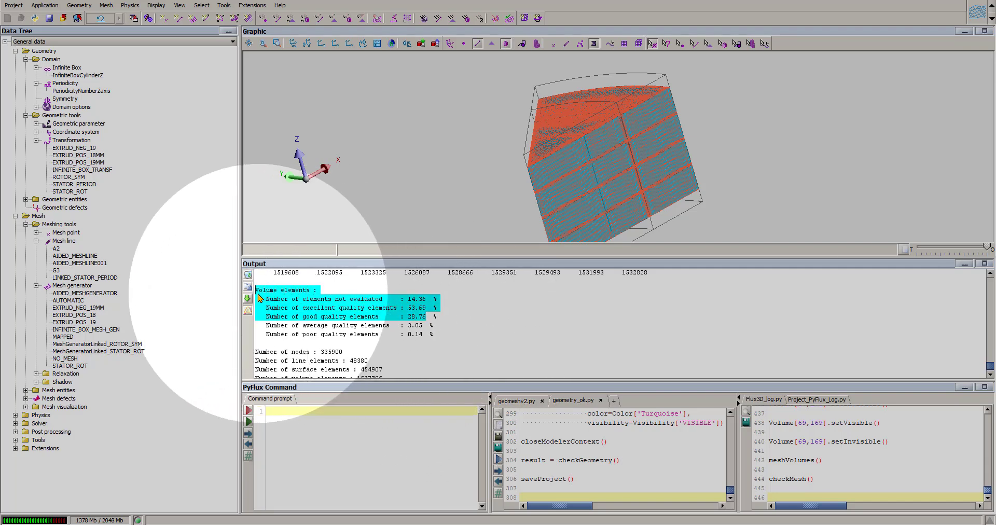